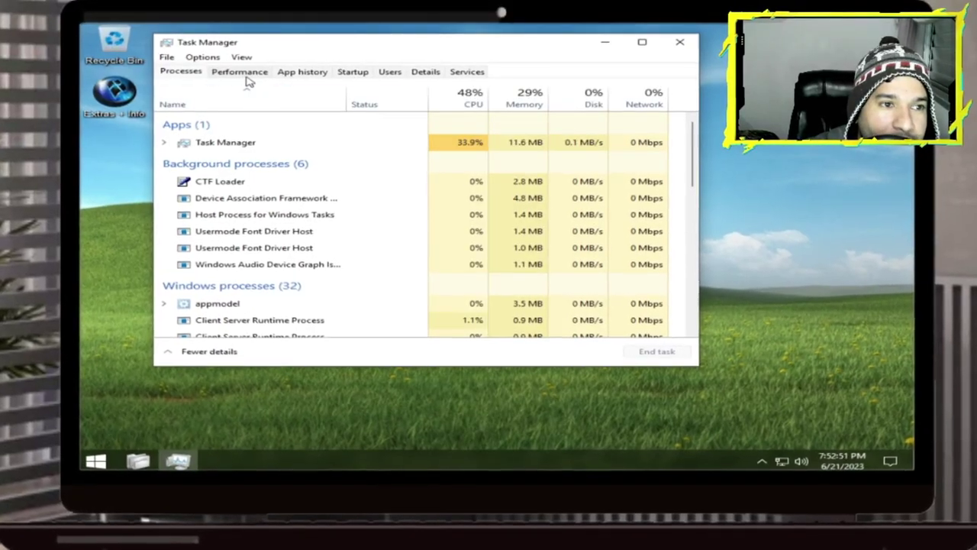
Step: Examine the CPU and memory performance details in Task Manager
left_click(239, 71)
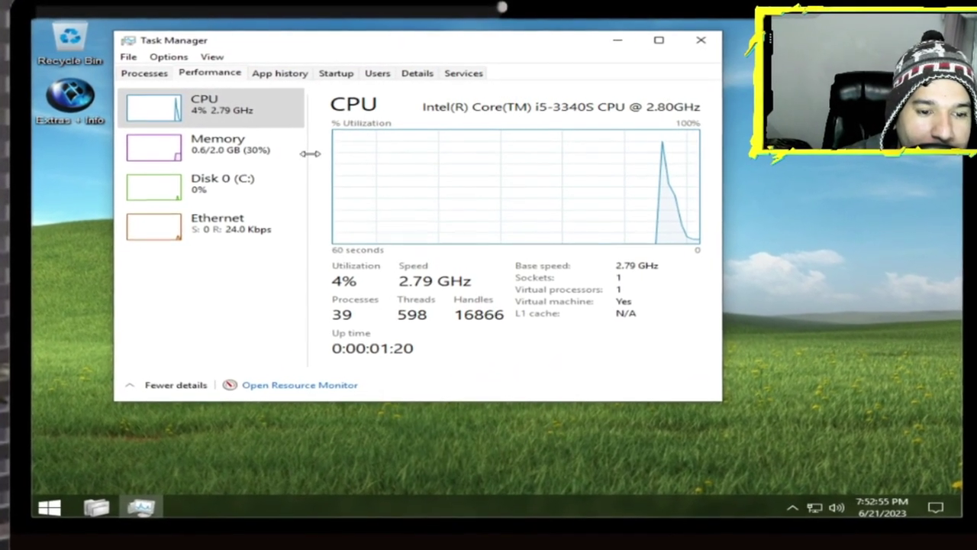
left_click(221, 151)
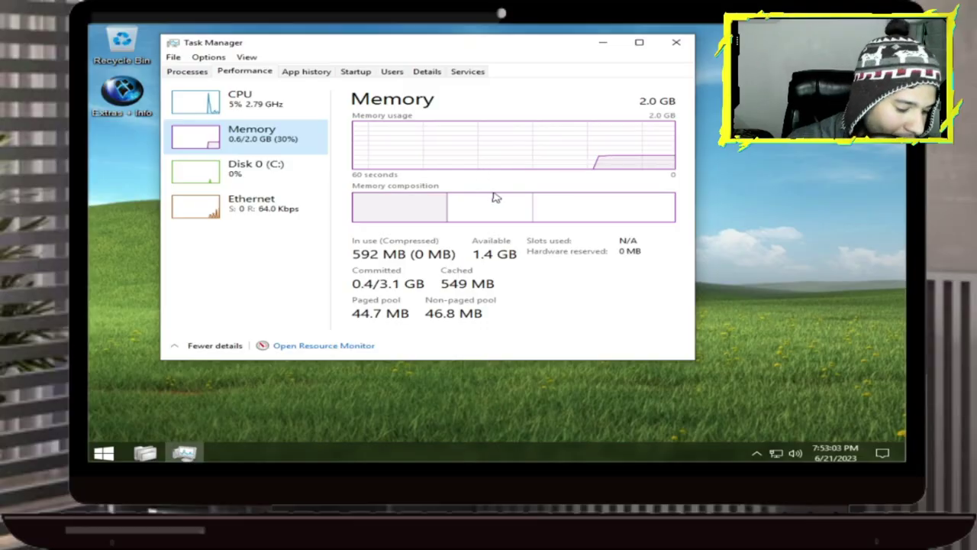
Step: Open a maximized File Explorer window and bring up the properties of the (C:) Windows X-Lite drive
key("super+e")
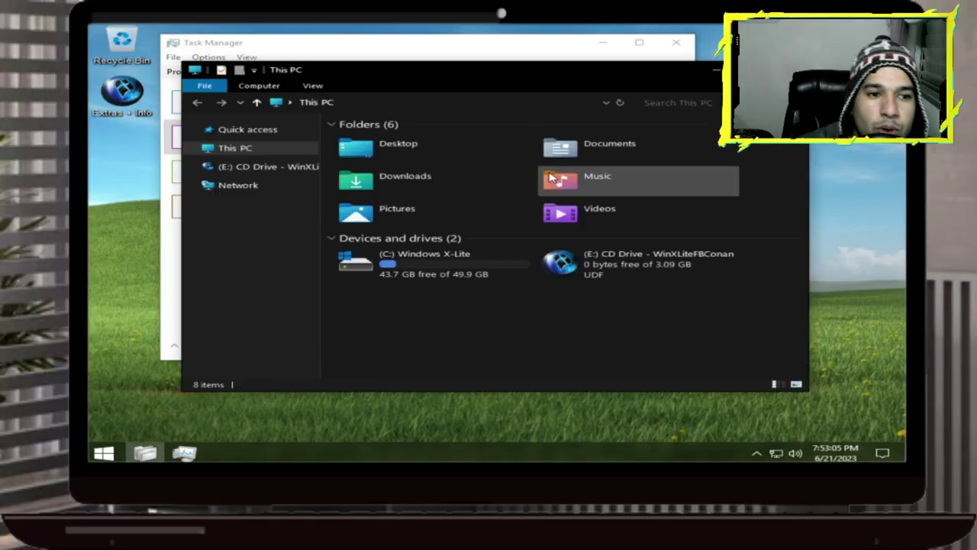
key("super+Up")
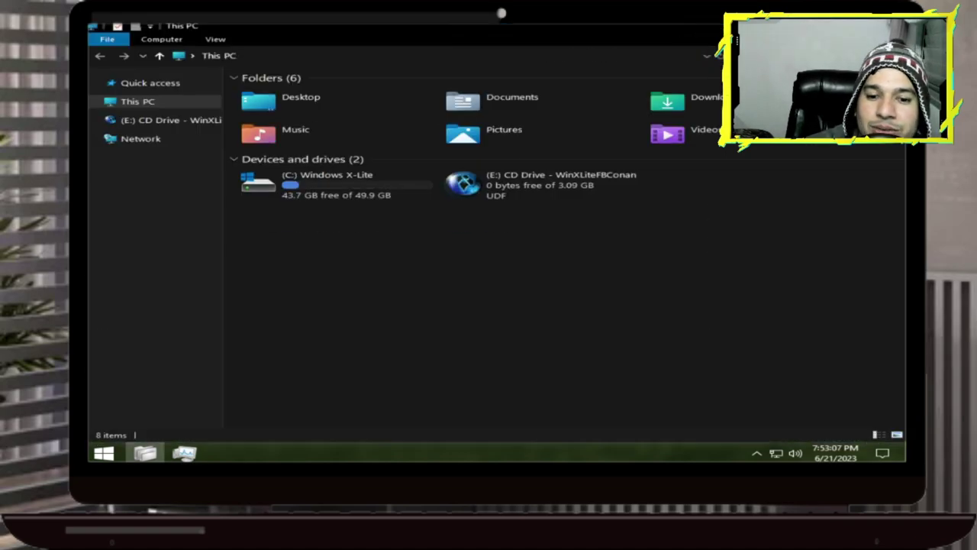
right_click(353, 196)
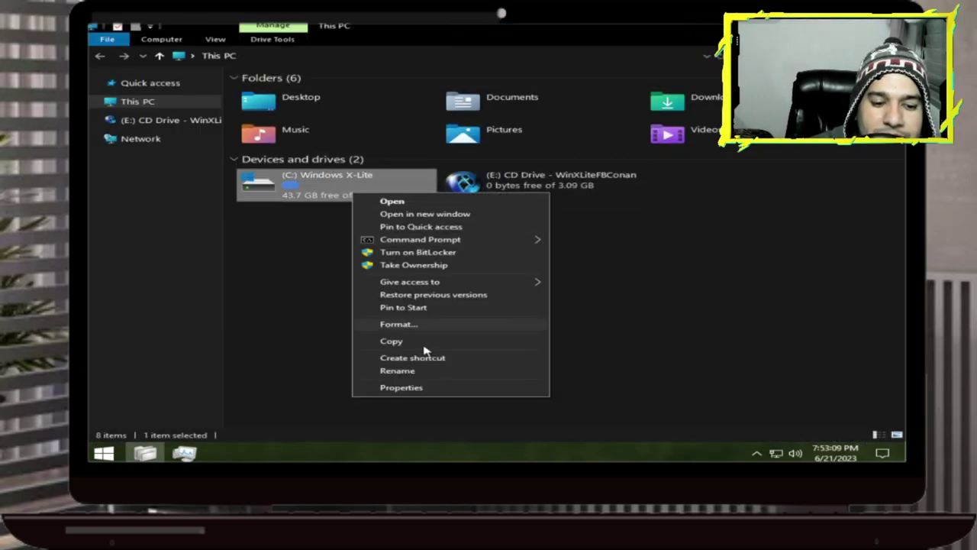
left_click(405, 388)
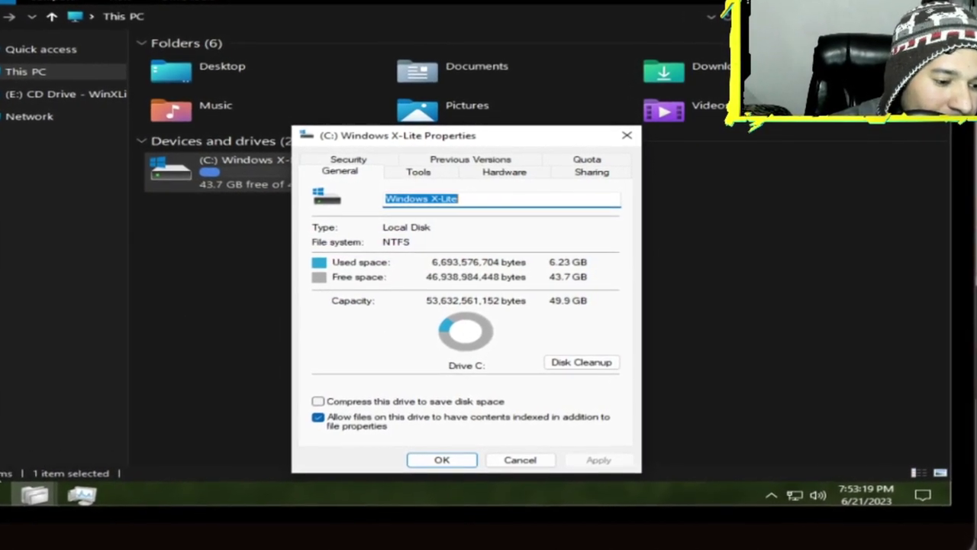
left_click(13, 485)
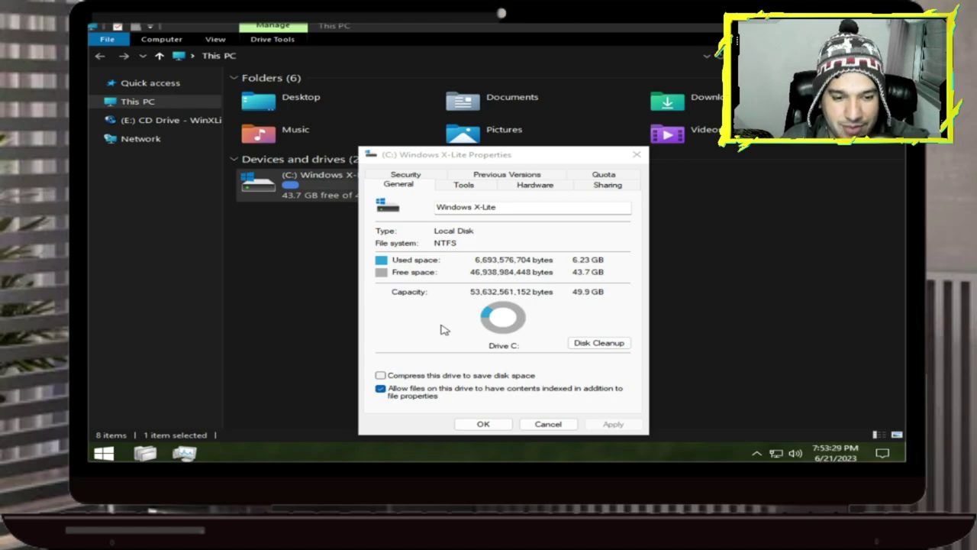
Step: Disable content indexing on drive C:, its subfolders and files, ignoring all attribute errors; cancel the remaining processing and close the properties
left_click(381, 390)
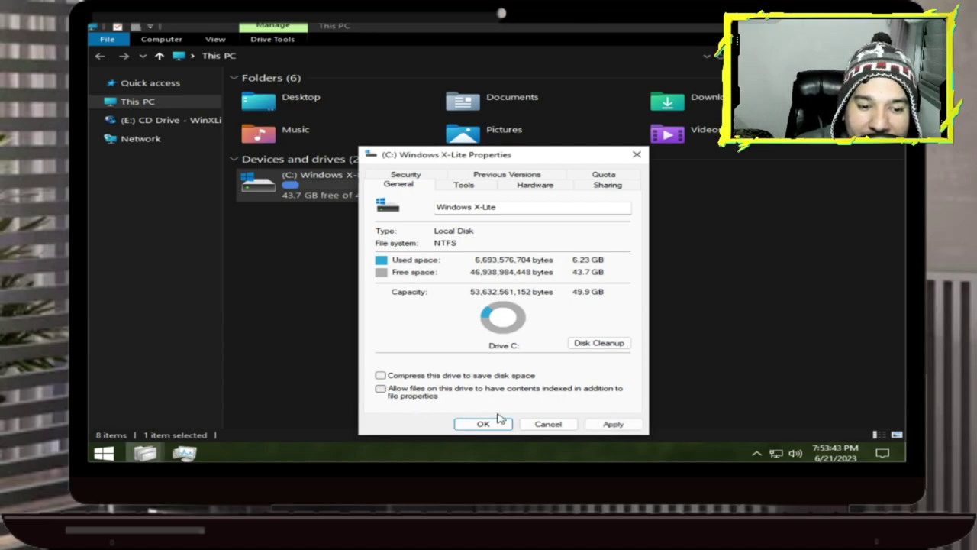
left_click(615, 425)
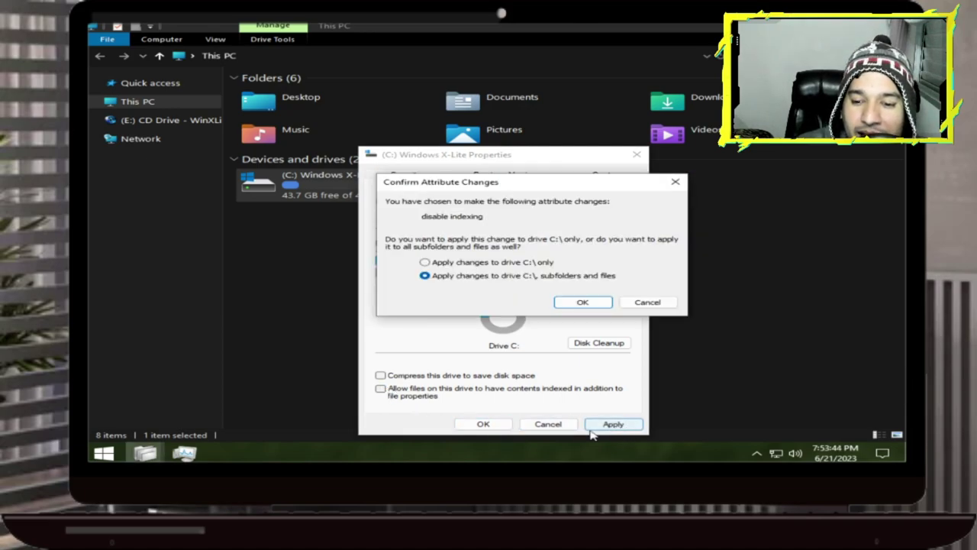
left_click(582, 301)
left_click(523, 256)
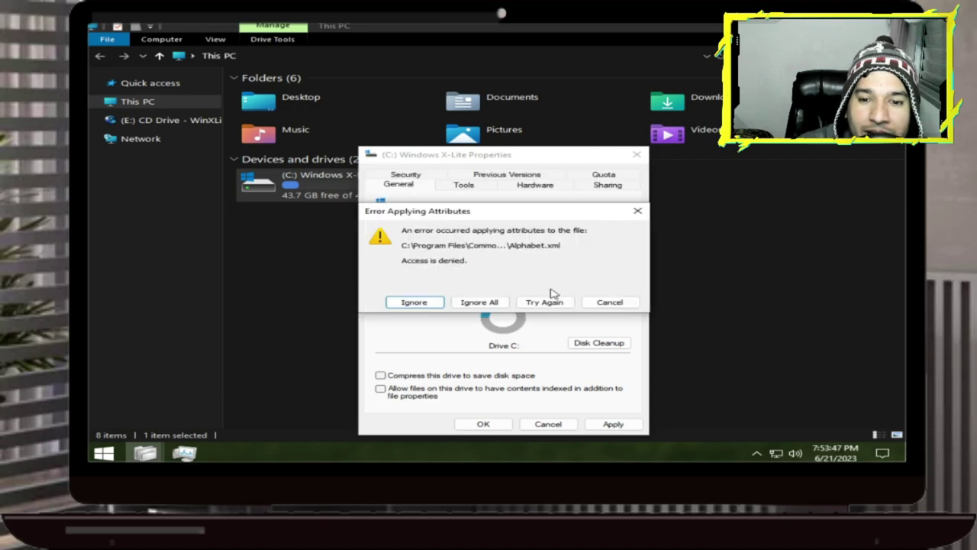
left_click(479, 302)
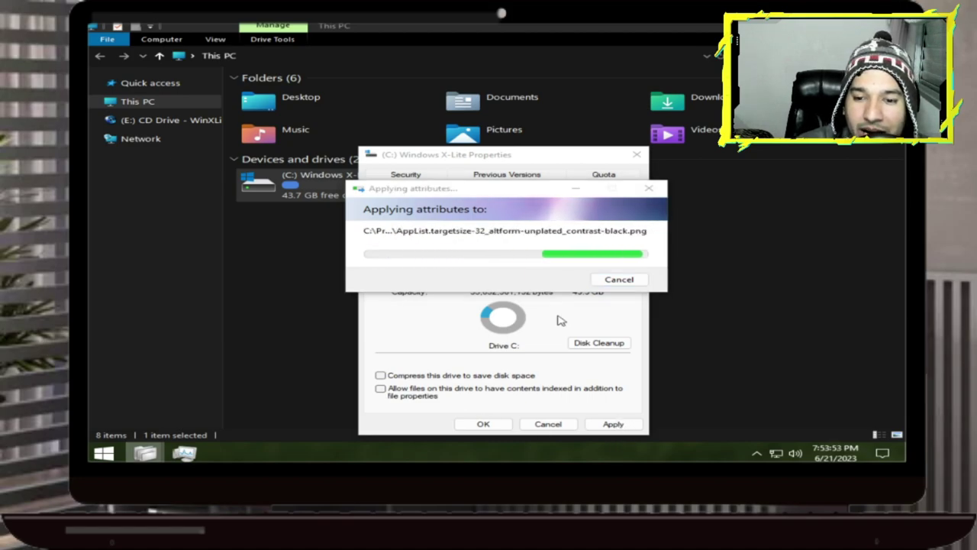
left_click(622, 279)
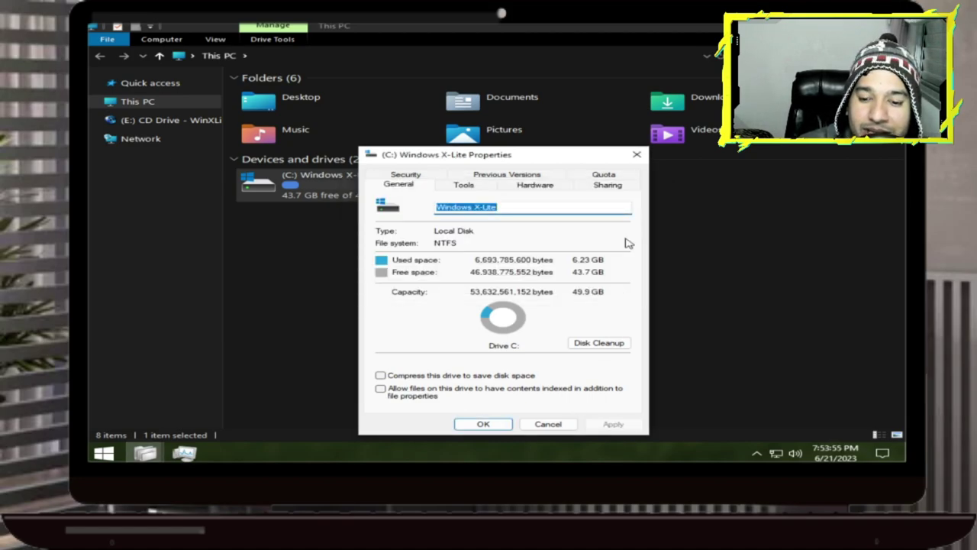
left_click(637, 156)
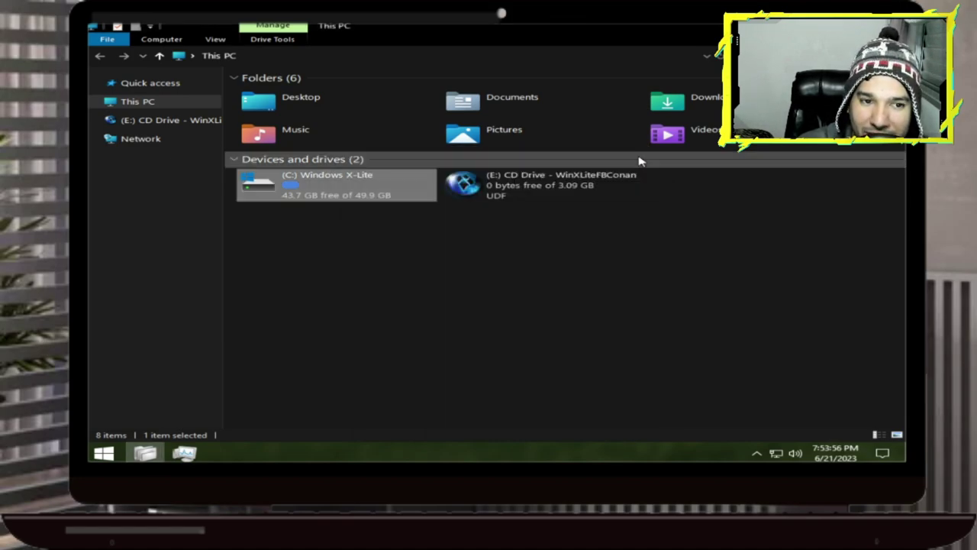
Step: Check the space used on the (E:) WinXLiteFBConan CD drive in its properties, then close all open windows
right_click(561, 195)
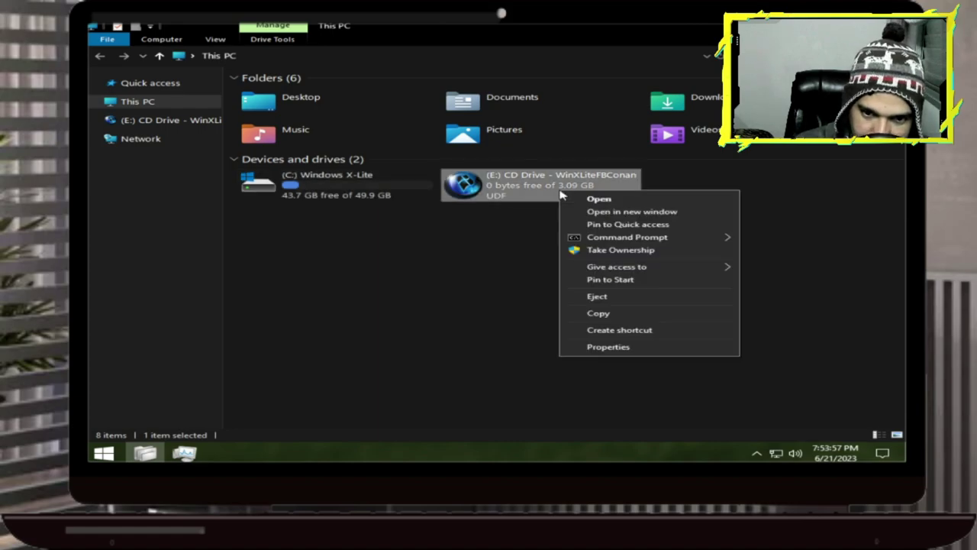
left_click(611, 346)
left_click_drag(796, 171, 509, 145)
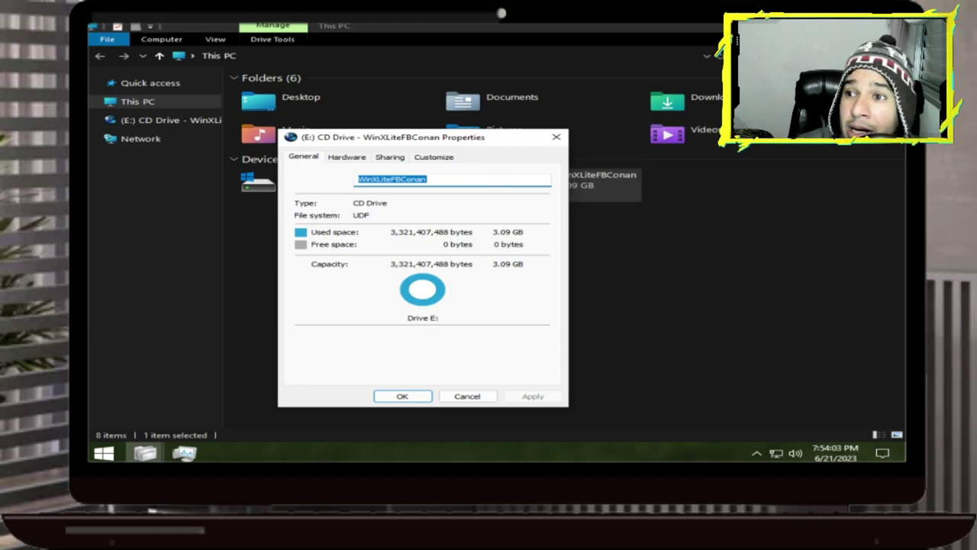
left_click(764, 46)
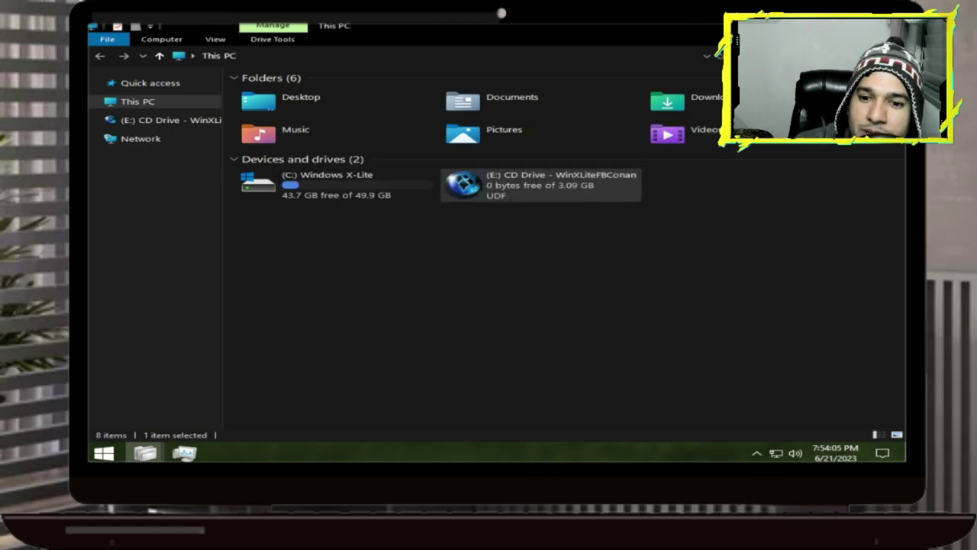
left_click(820, 25)
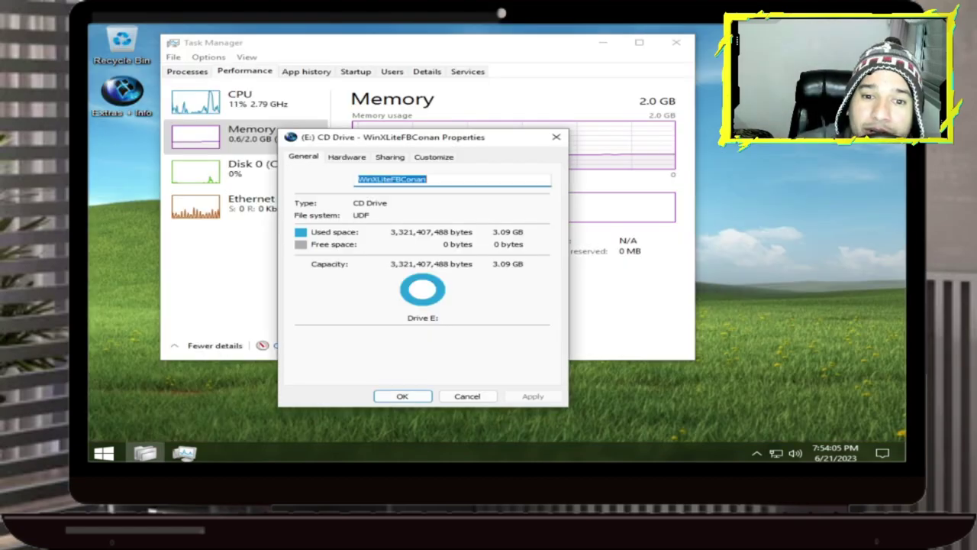
left_click(555, 139)
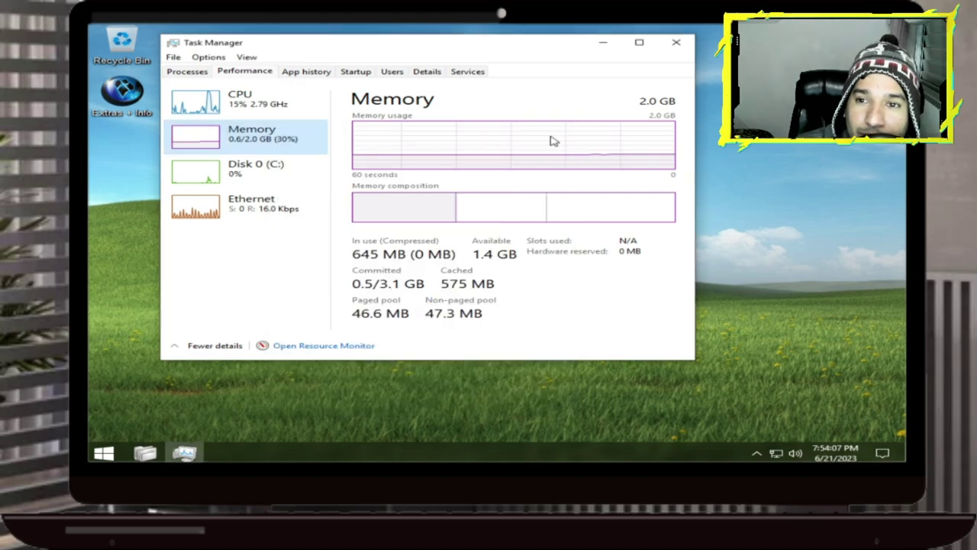
left_click(676, 45)
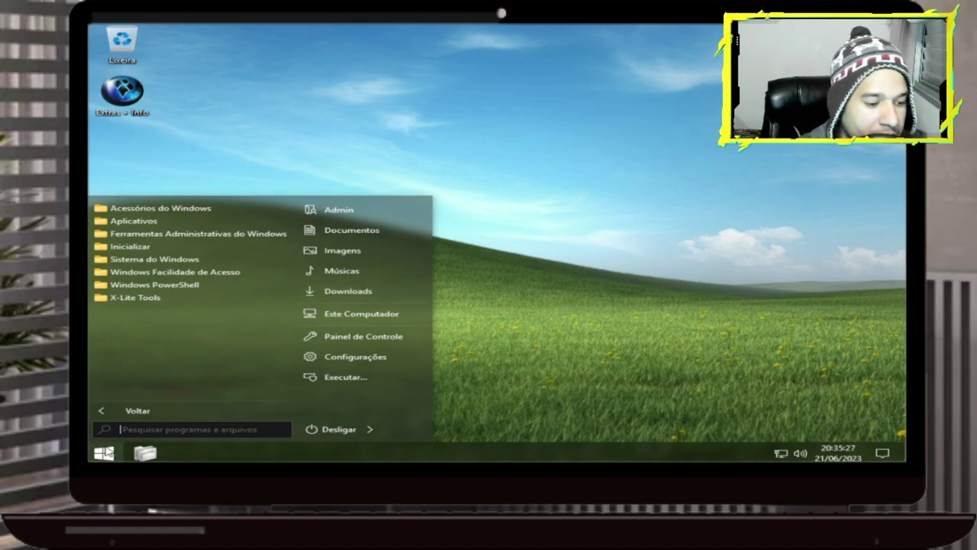
Step: Display the Windows version information by running winver
left_click(336, 371)
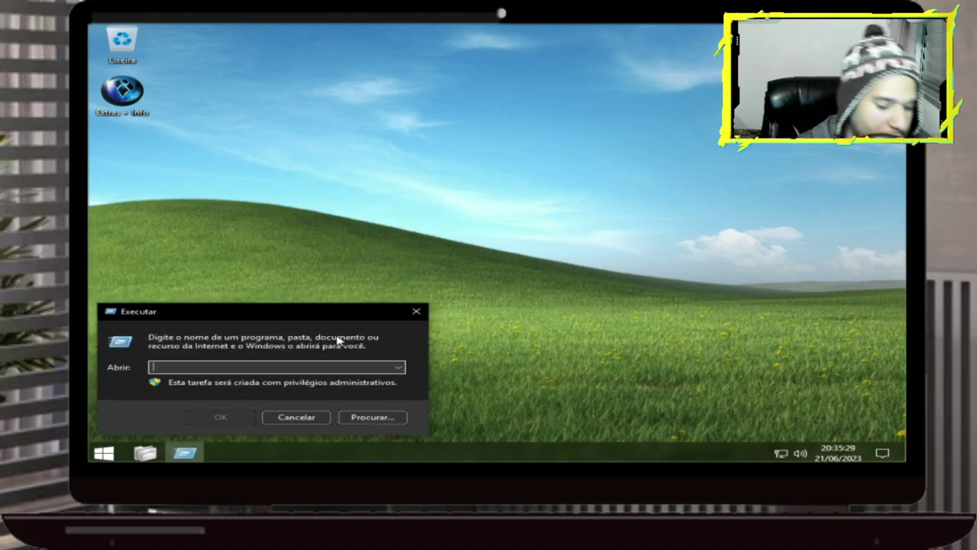
type("winver")
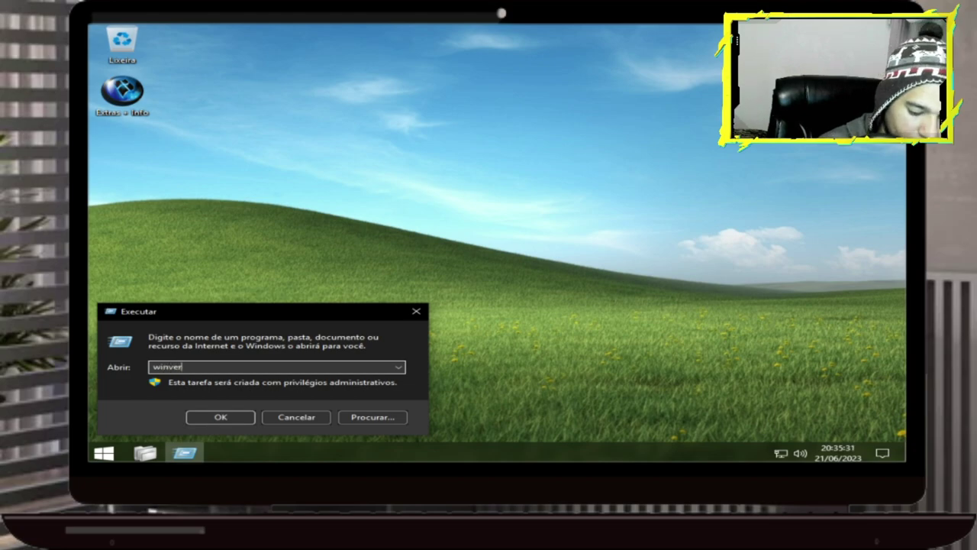
key("Return")
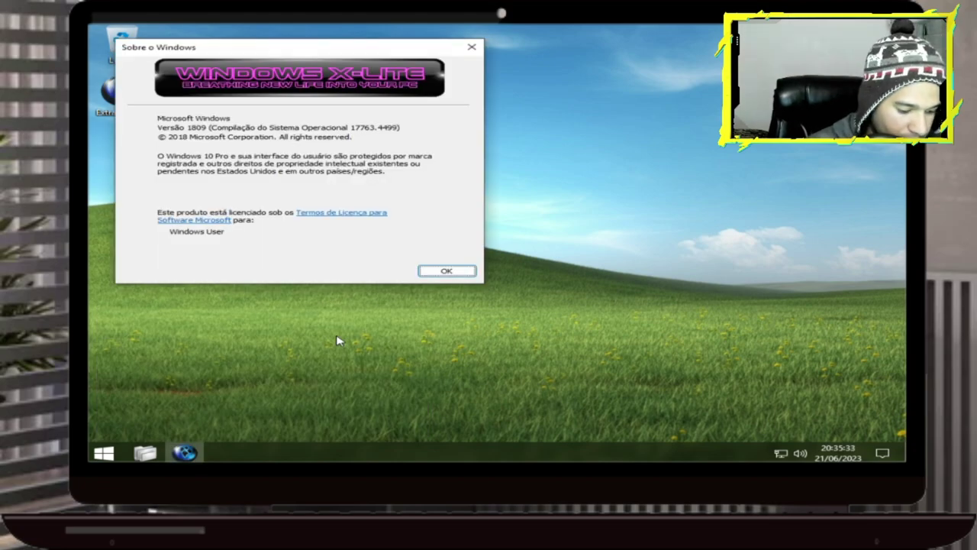
Step: Check drive C:'s used and free space in its properties, then close File Explorer and the Windows version window
key("super+e")
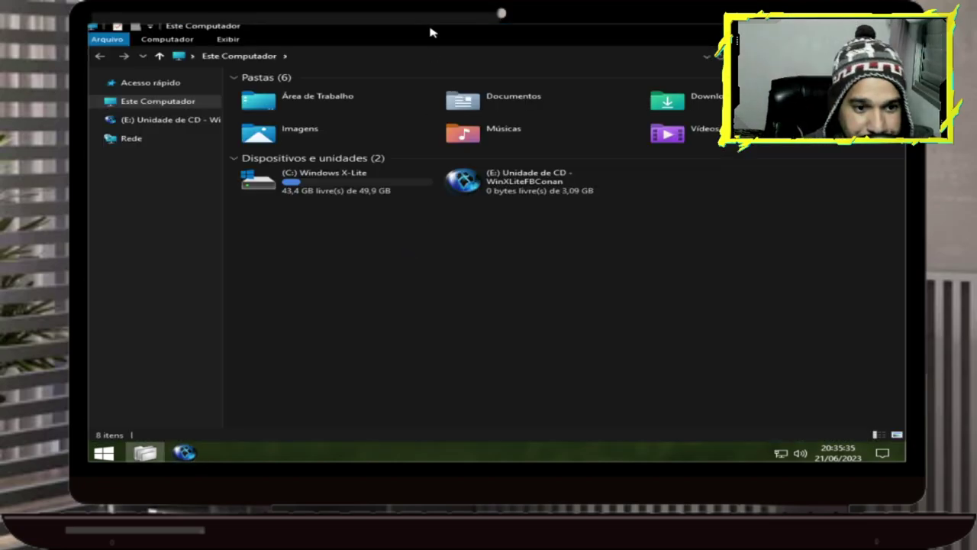
left_click(316, 187)
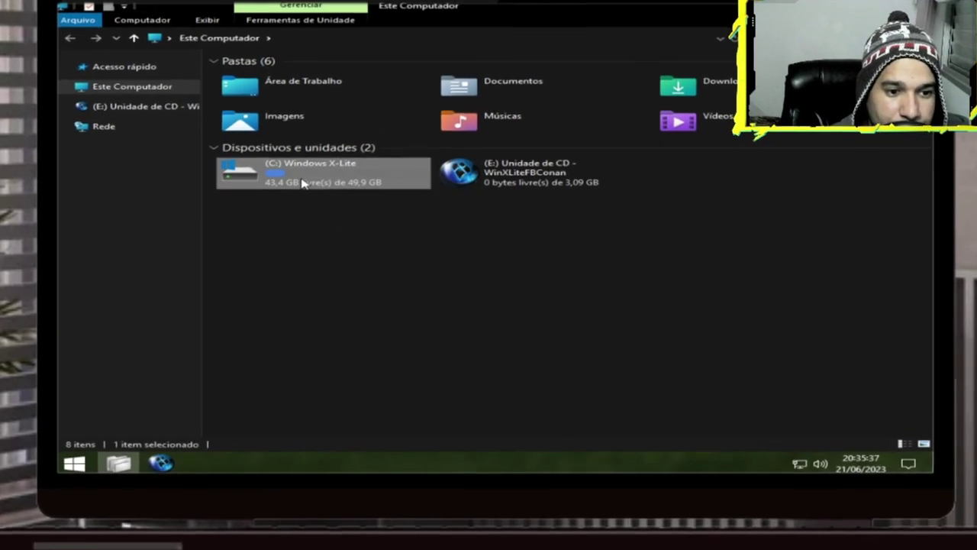
right_click(316, 188)
left_click(365, 389)
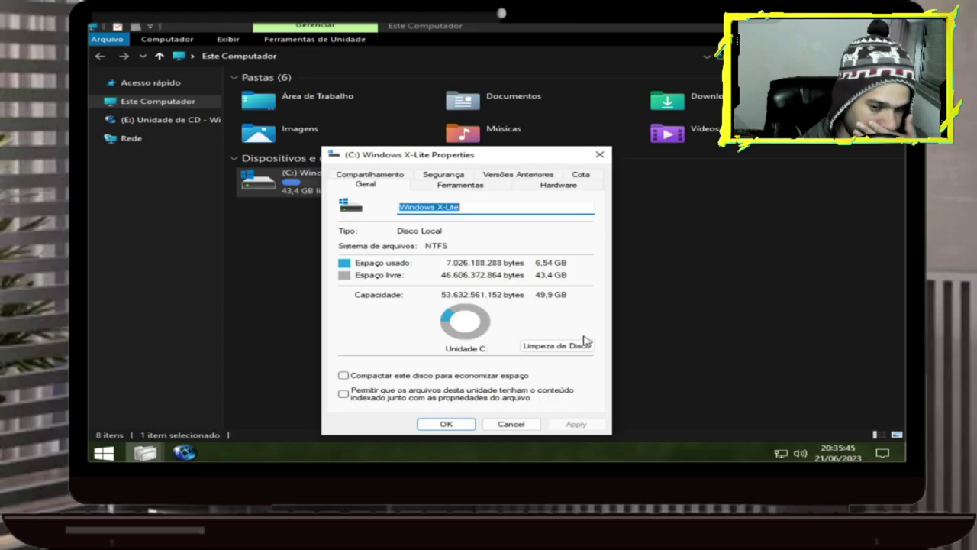
left_click(599, 154)
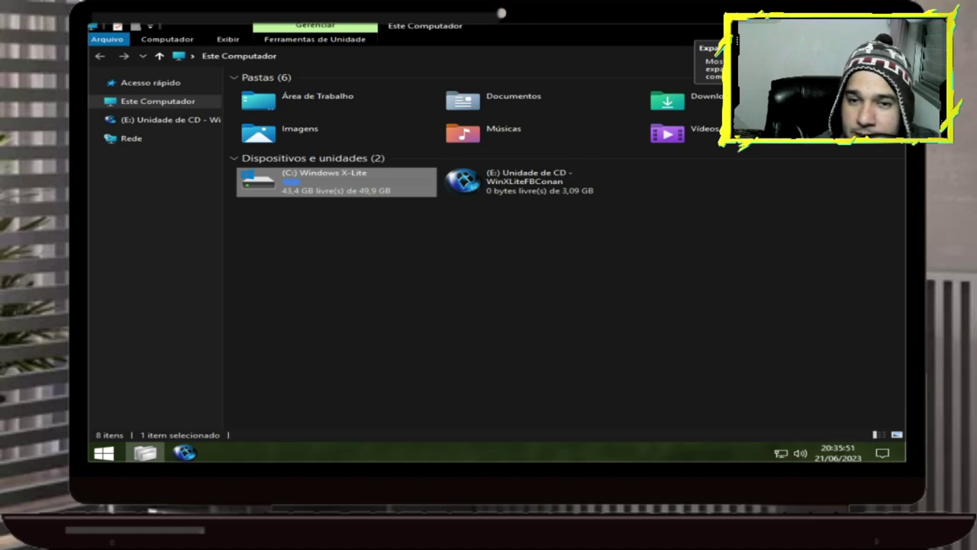
left_click(893, 25)
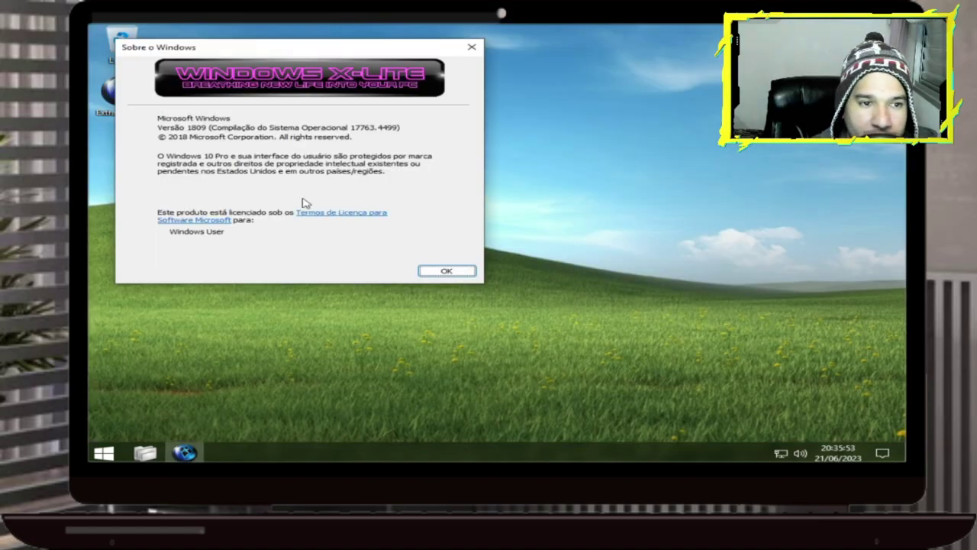
left_click_drag(265, 60, 327, 66)
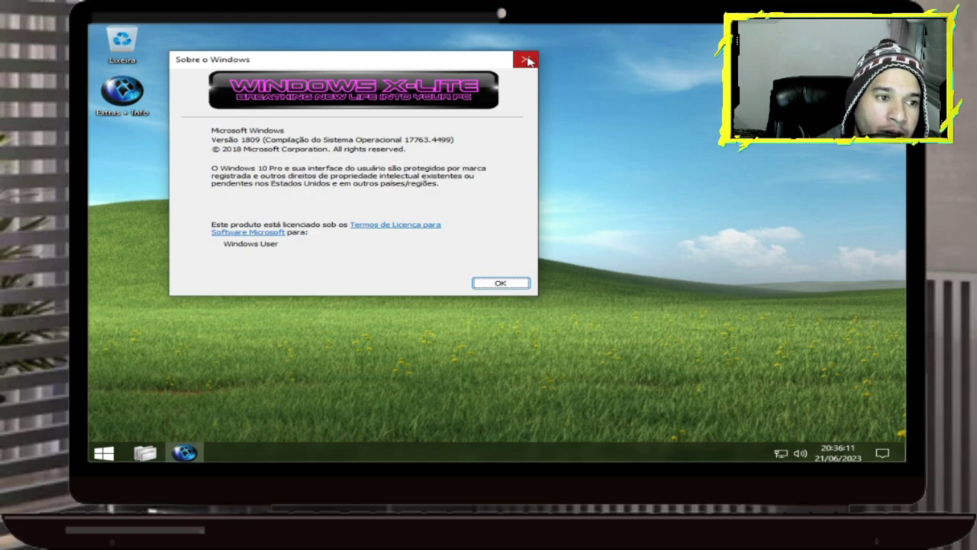
left_click(525, 58)
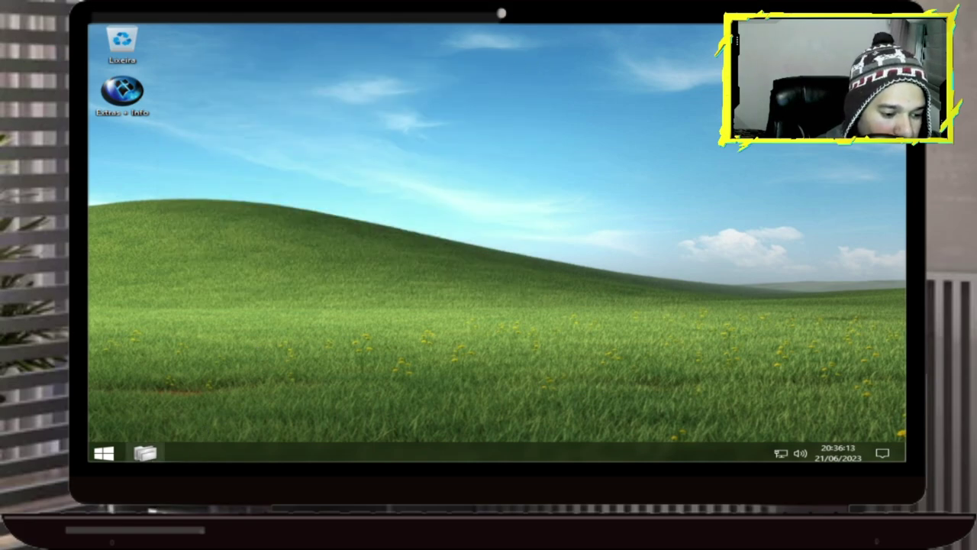
Step: Open the Windows features list from Programas e Recursos in the Control Panel and look through the available features
left_click(104, 454)
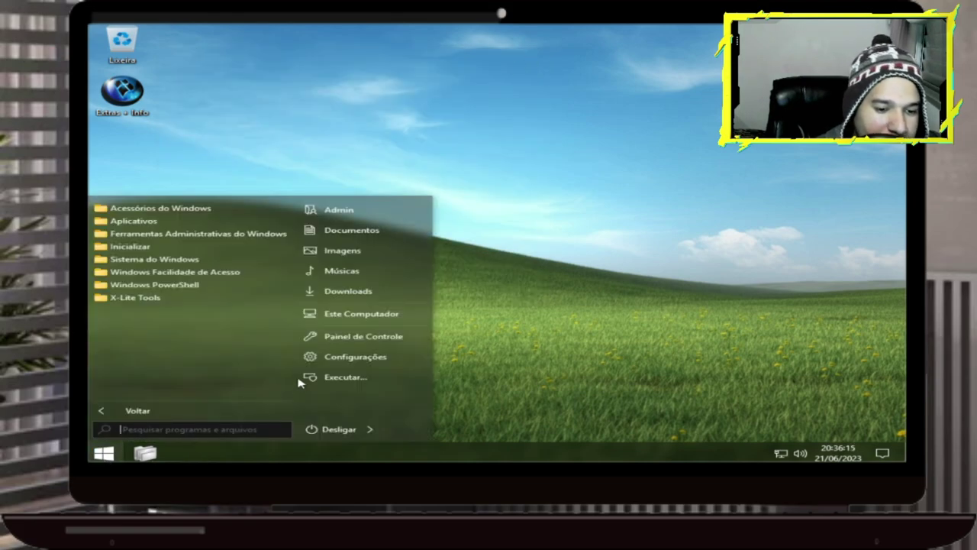
left_click(344, 340)
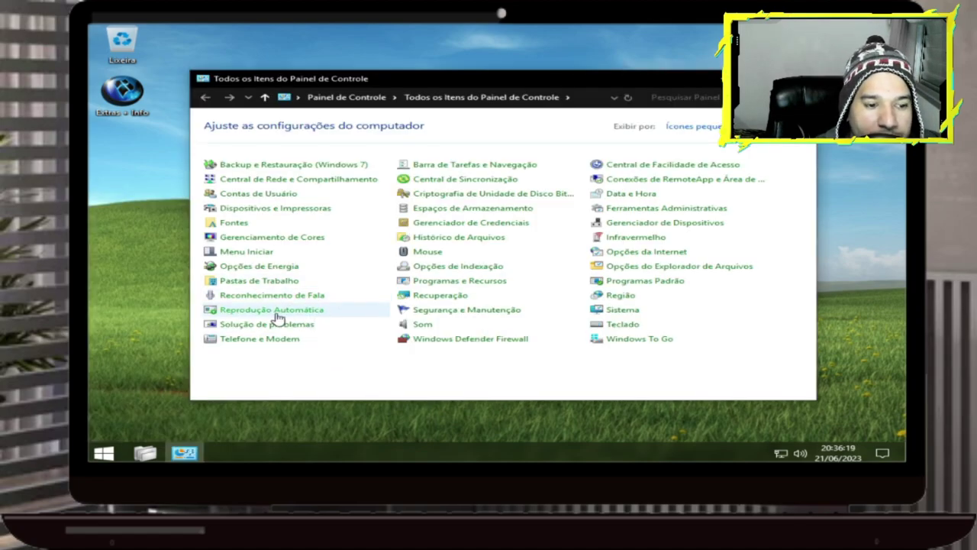
left_click(461, 282)
left_click(230, 165)
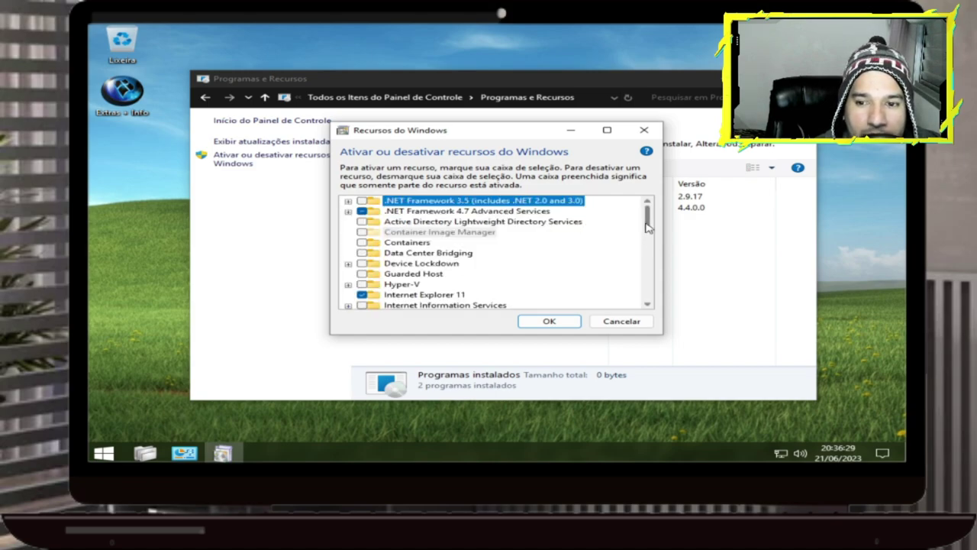
scroll(648, 227, "down", 1)
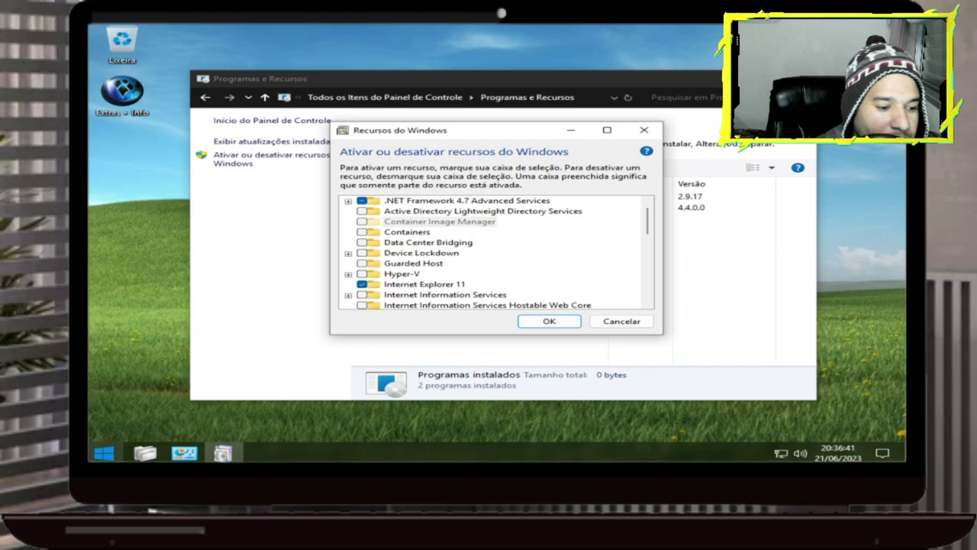
Step: Expand the X-Lite Tools program folder to view its included tools
left_click(104, 455)
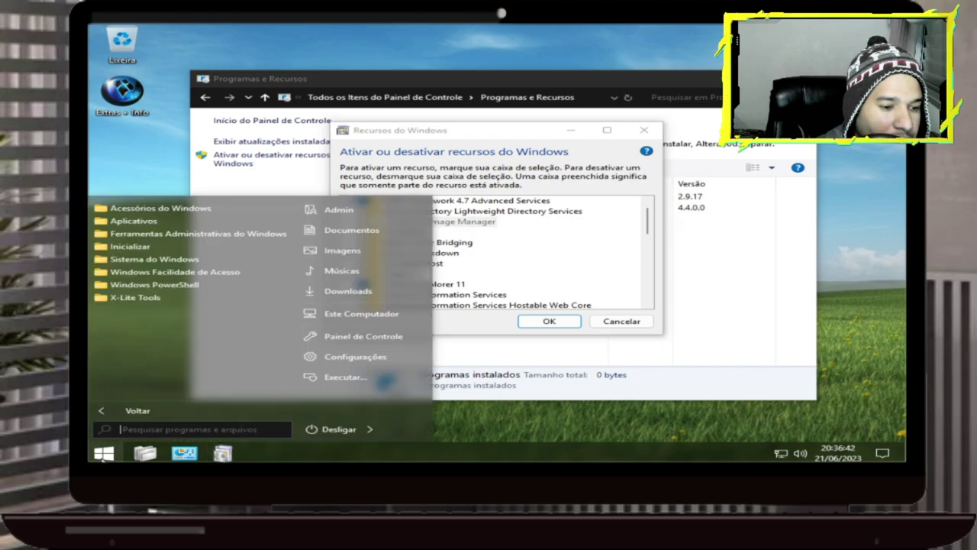
left_click(136, 298)
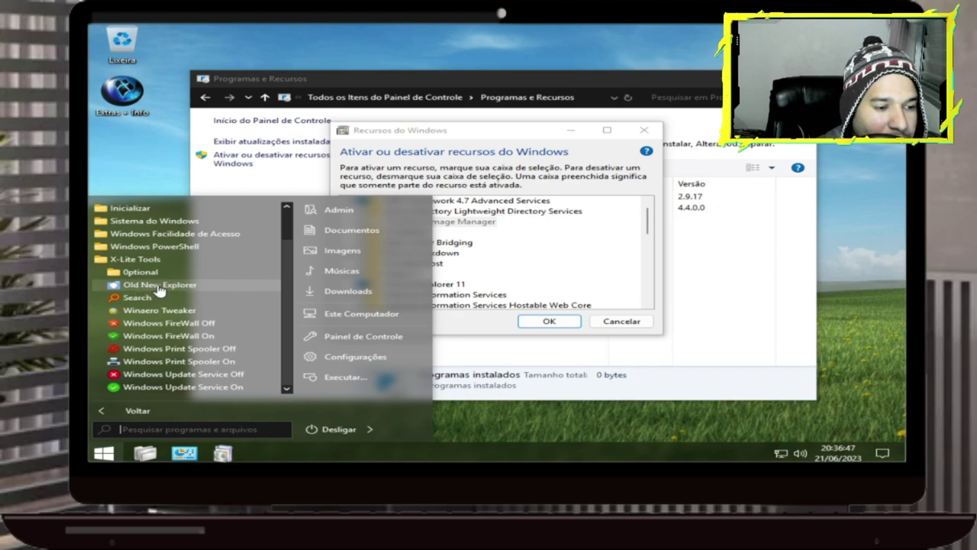
Step: Open Old New Explorer and enable classical drive grouping, libraries, and the command bar instead of Ribbon with all its sub-options
left_click(160, 284)
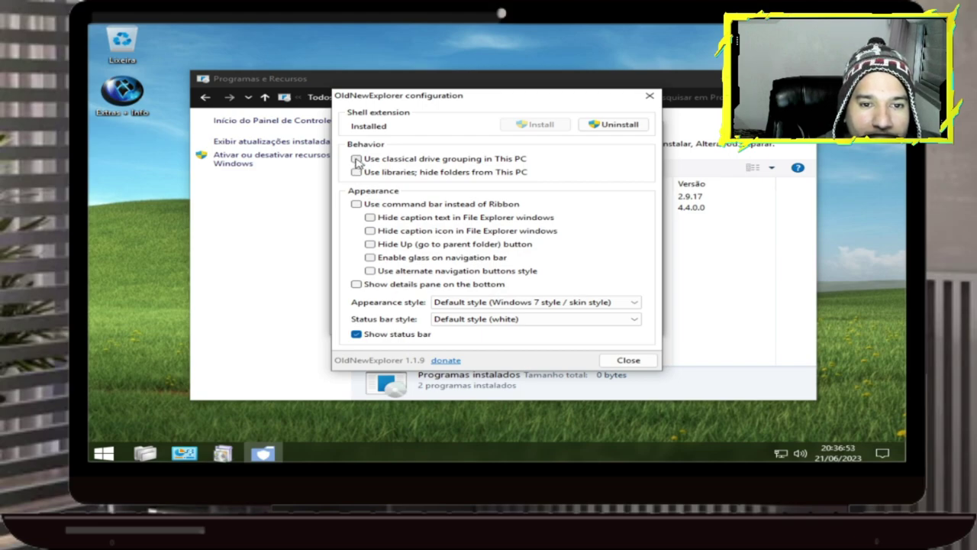
left_click(357, 206)
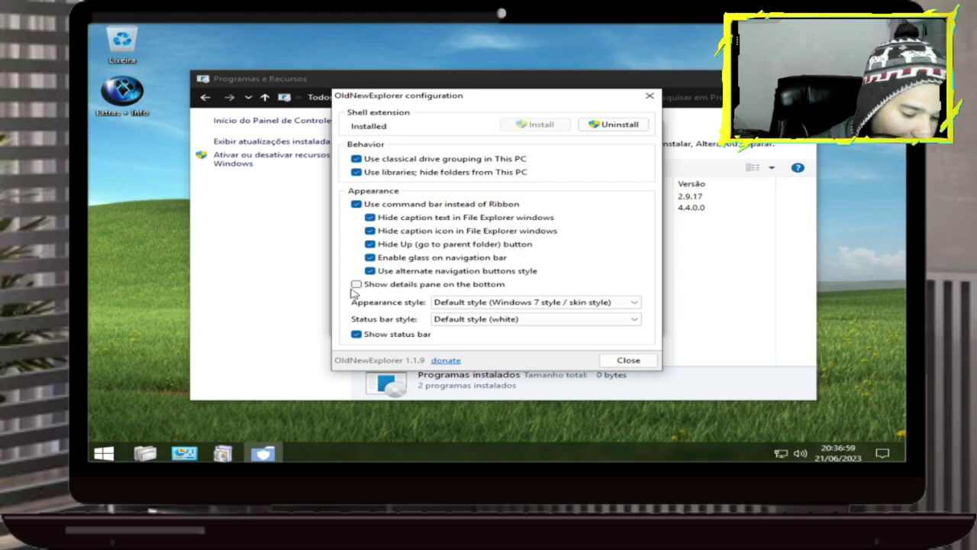
Step: Check the modified File Explorer layout by viewing Bibliotecas, Este Computador and the contents of drive C:, and close the window
key("super+e")
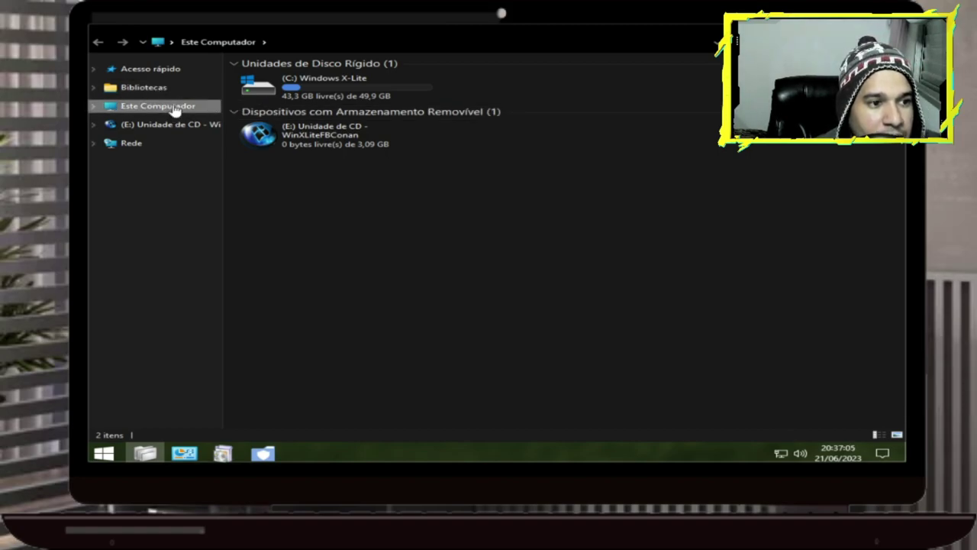
left_click(142, 90)
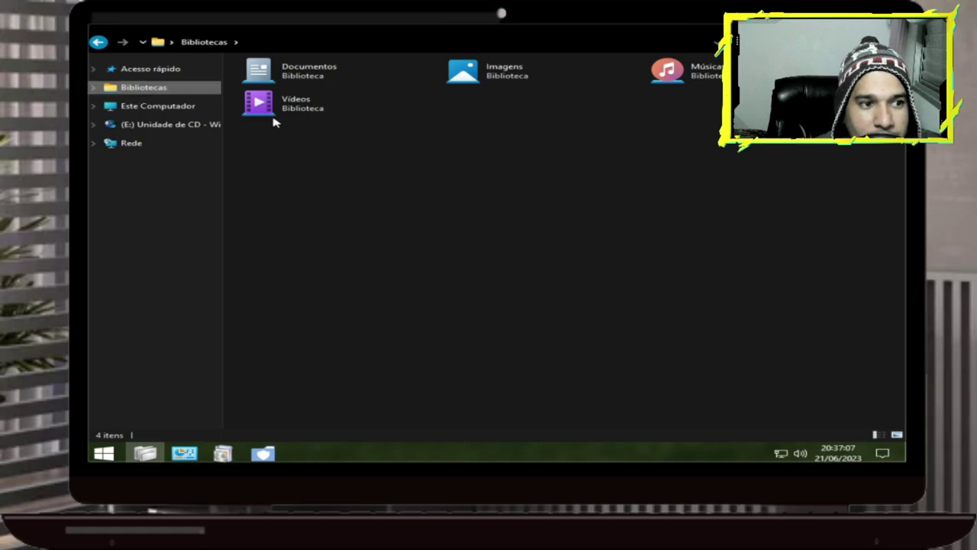
left_click(180, 105)
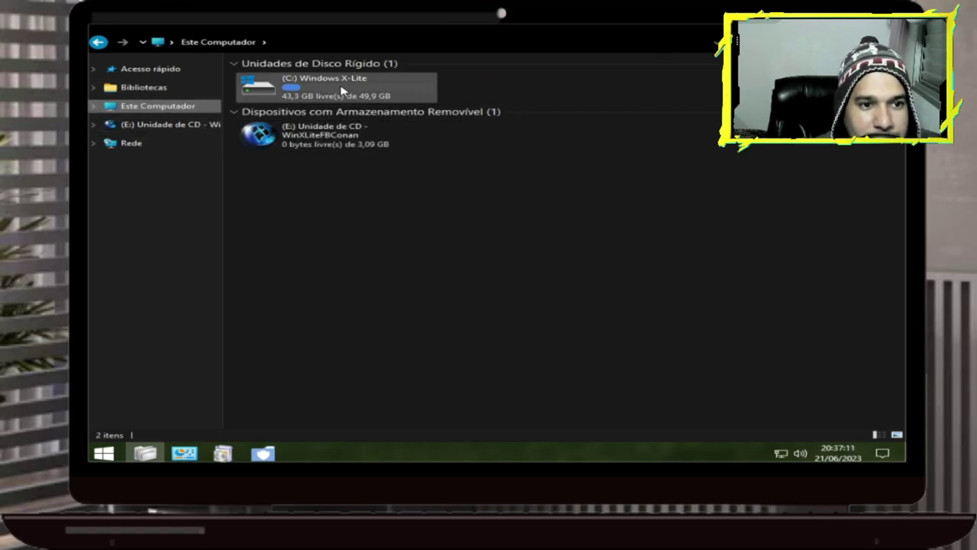
double_click(328, 90)
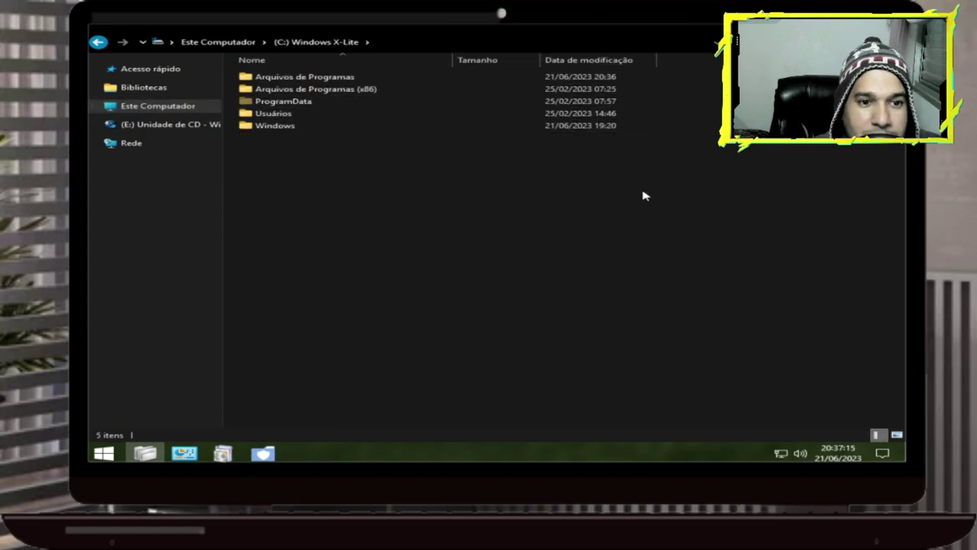
key("alt+F4")
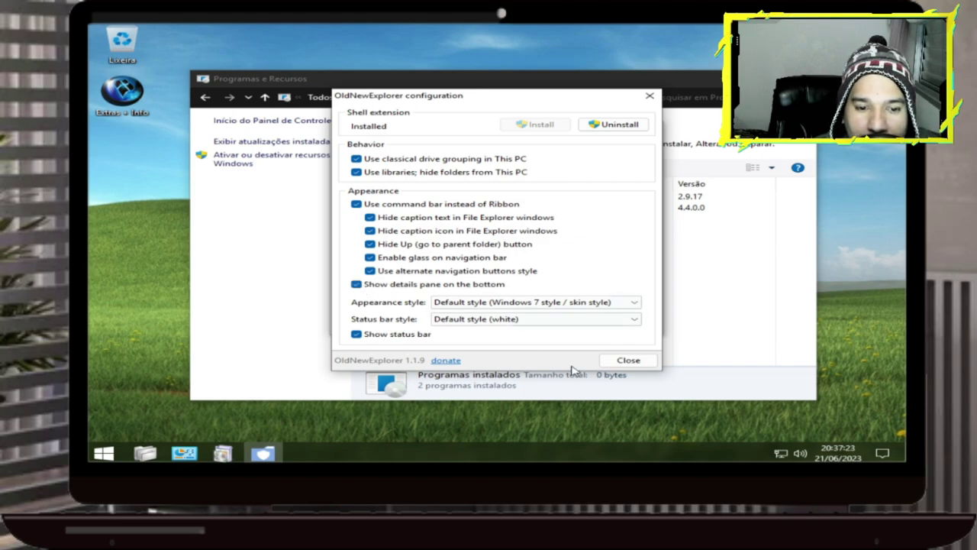
Step: Enable the details pane on the bottom, review the appearance styles while keeping the default one, and close the OldNewExplorer configuration
left_click(615, 304)
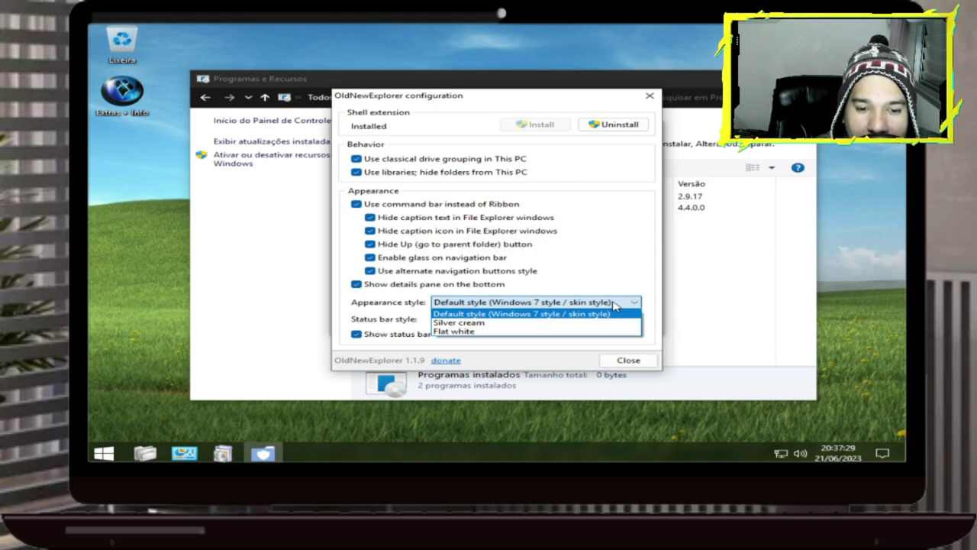
left_click(615, 305)
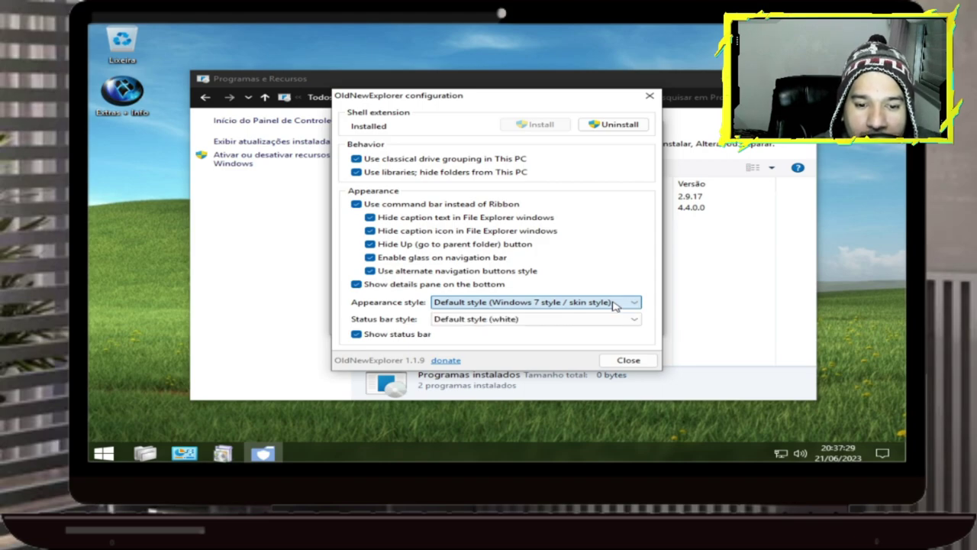
left_click(641, 361)
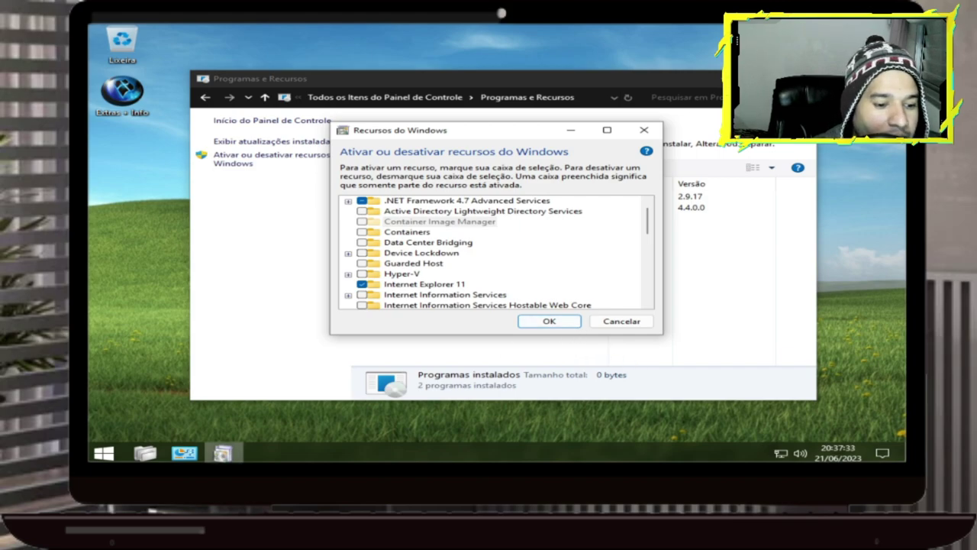
Step: Open File Explorer to check the details pane at the bottom of Este Computador, and close it
mouse_move(223, 453)
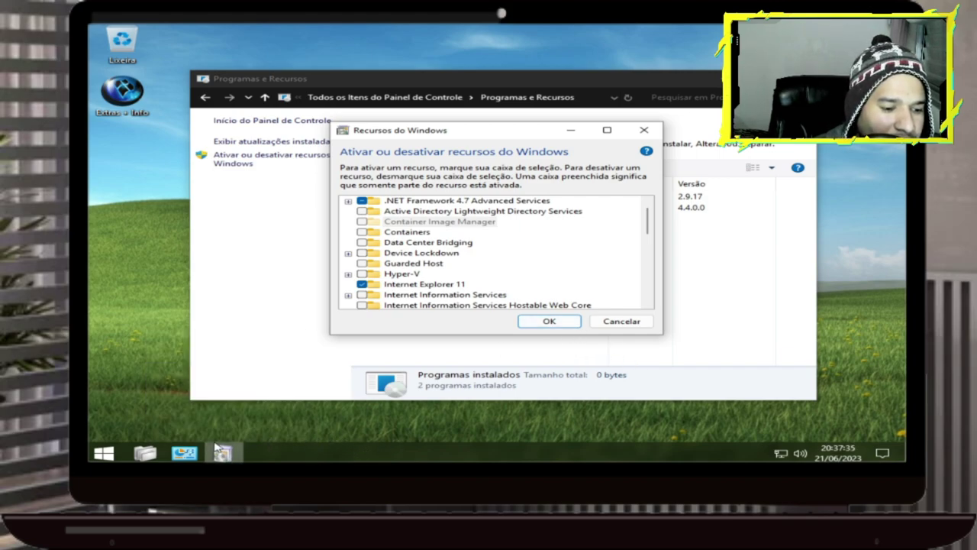
left_click(184, 454)
left_click(146, 453)
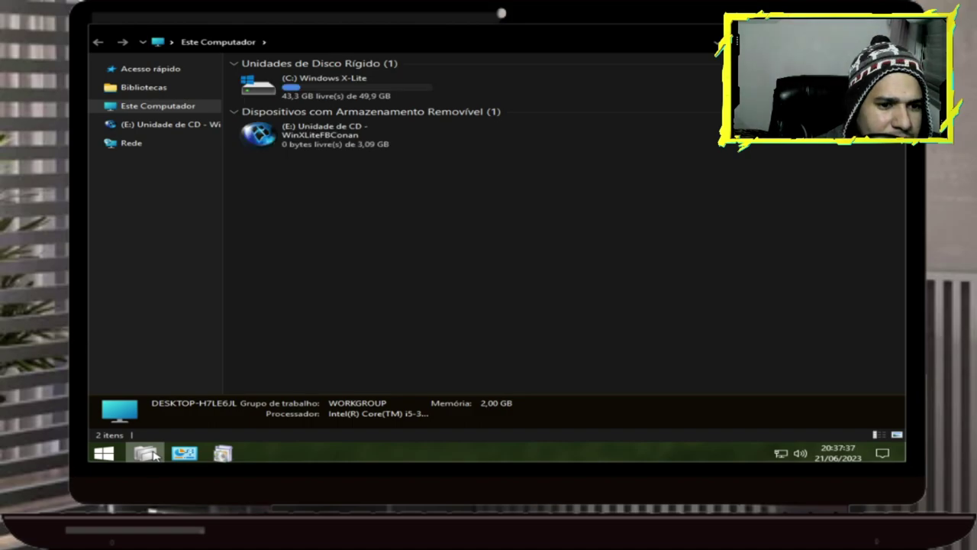
key("alt+F4")
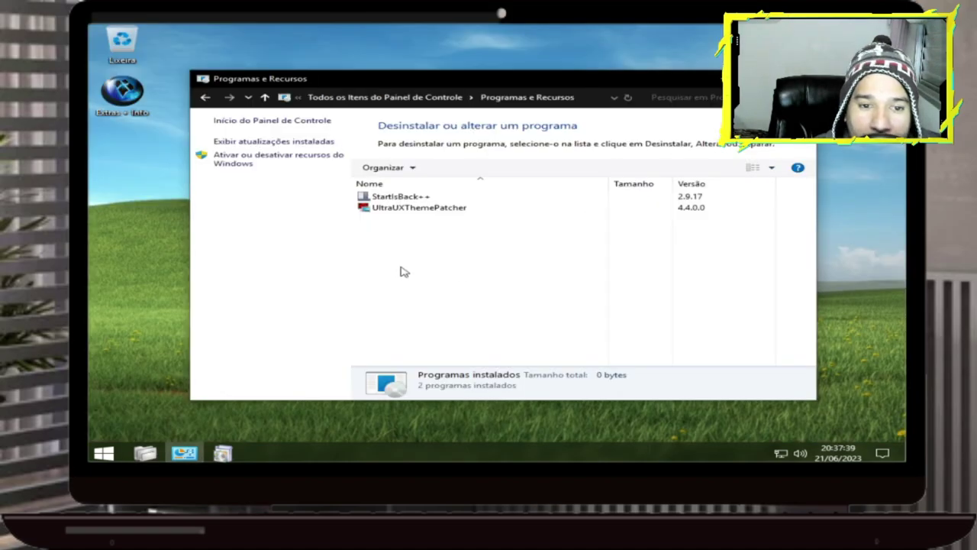
Step: Dismiss the Windows features list without changing anything and close Programas e Recursos
left_click(242, 163)
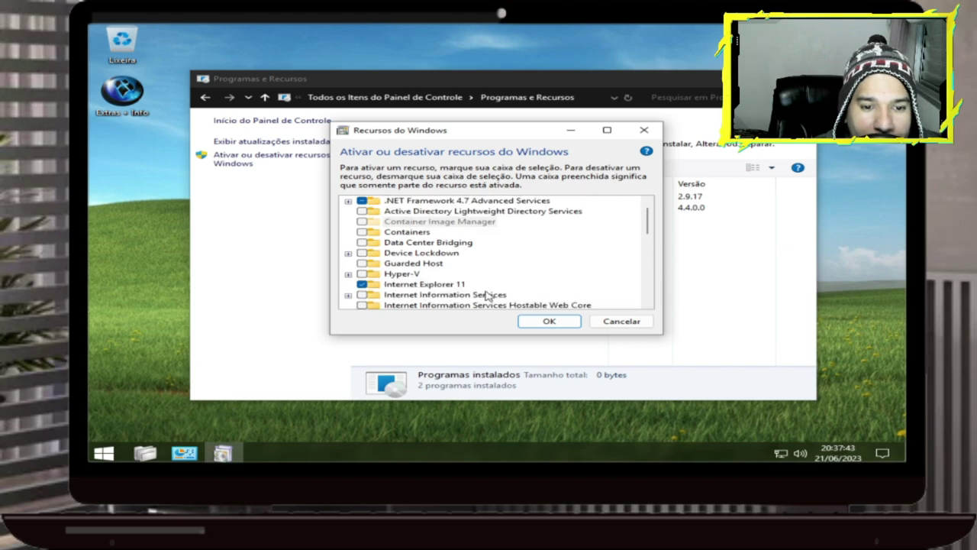
left_click(595, 323)
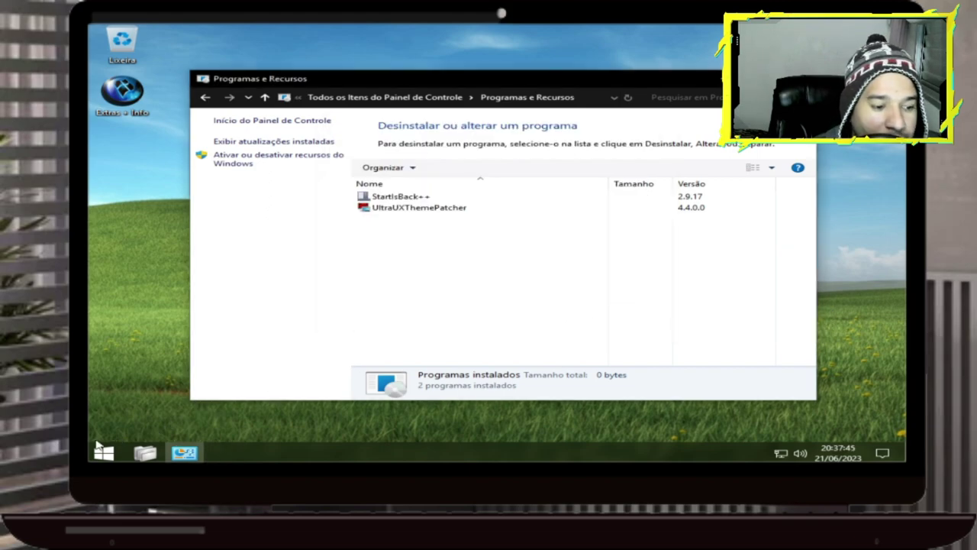
key("alt+F4")
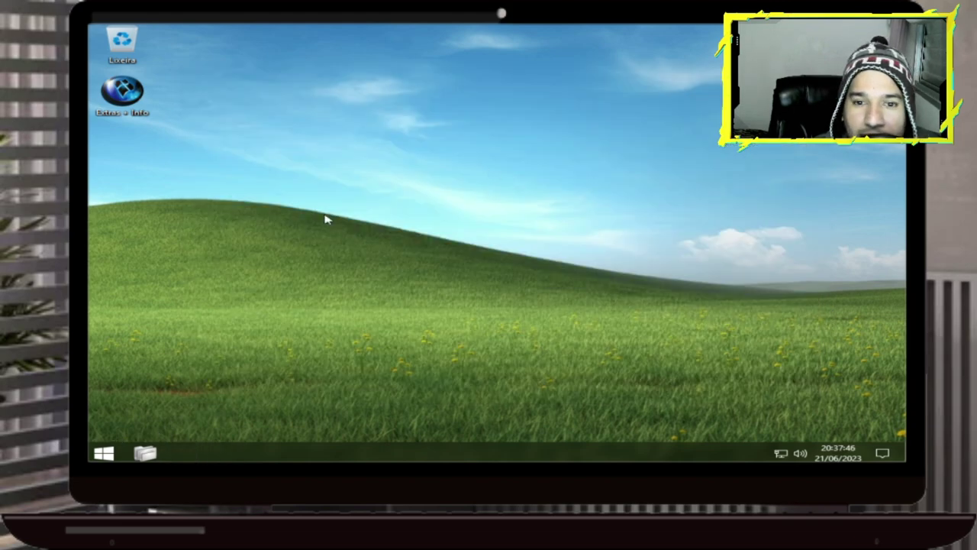
Step: Reopen Programas e Recursos from the Control Panel, view the Windows features list including .NET Framework 3.5, and close the list
left_click(108, 454)
left_click(380, 336)
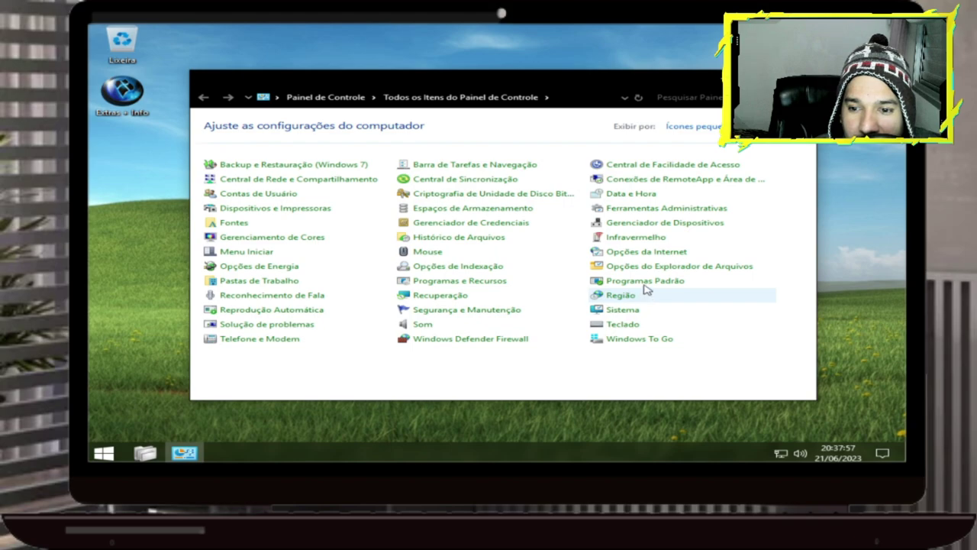
left_click(473, 281)
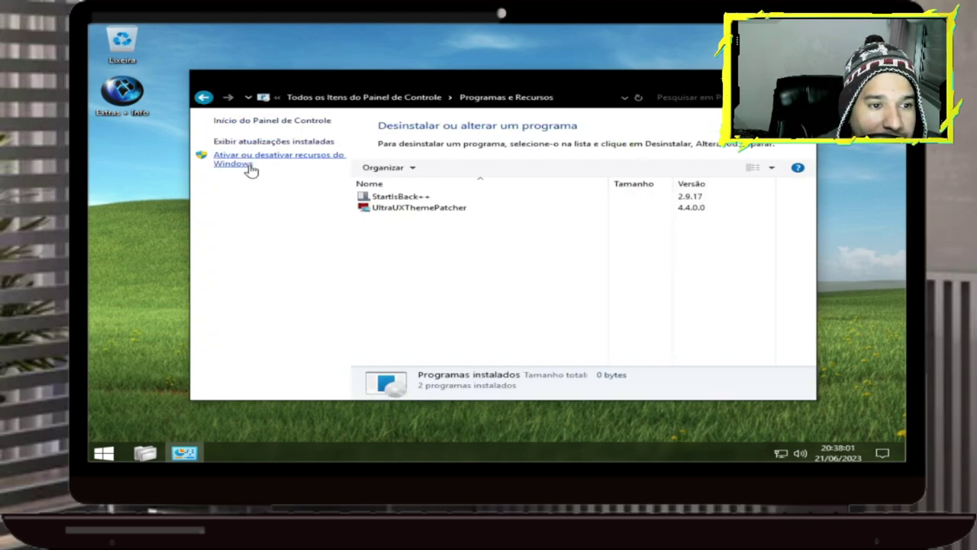
left_click(248, 162)
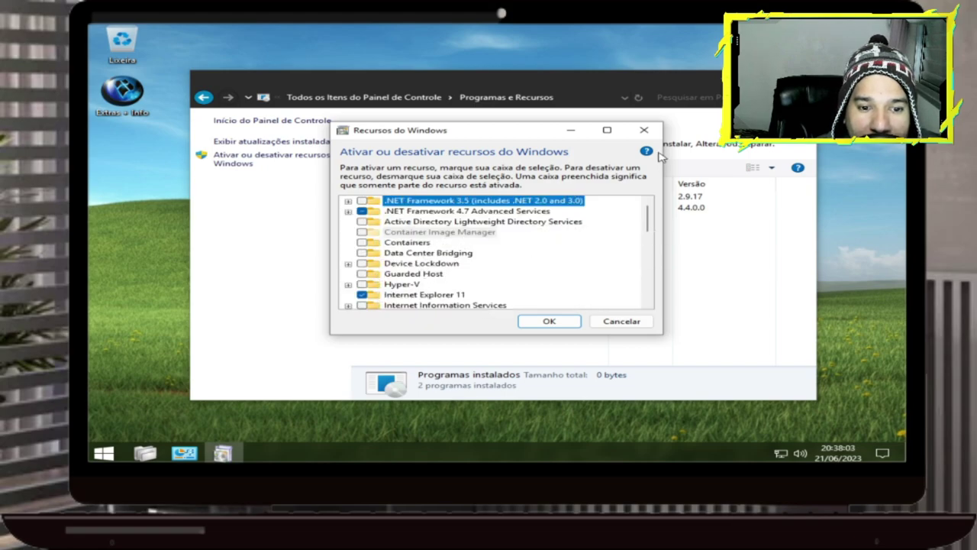
left_click(643, 132)
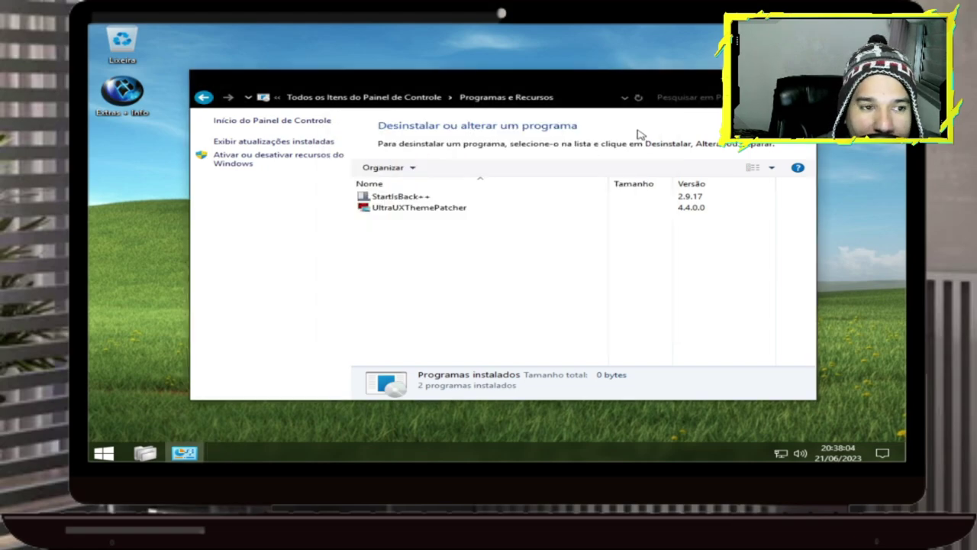
Step: Display the installed updates, examine the installation date and details of each one, and close the window
left_click(294, 142)
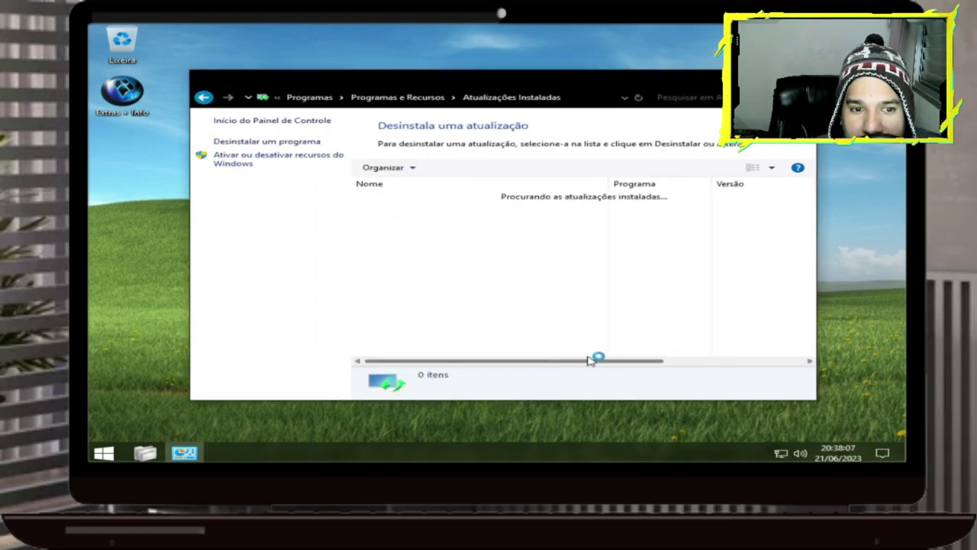
left_click_drag(573, 362, 746, 359)
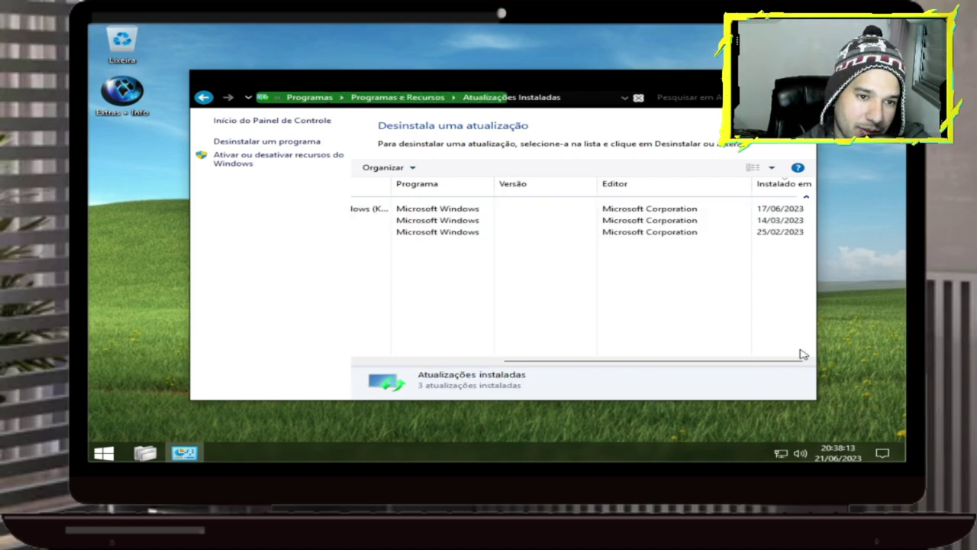
left_click(756, 211)
left_click_drag(665, 364, 751, 371)
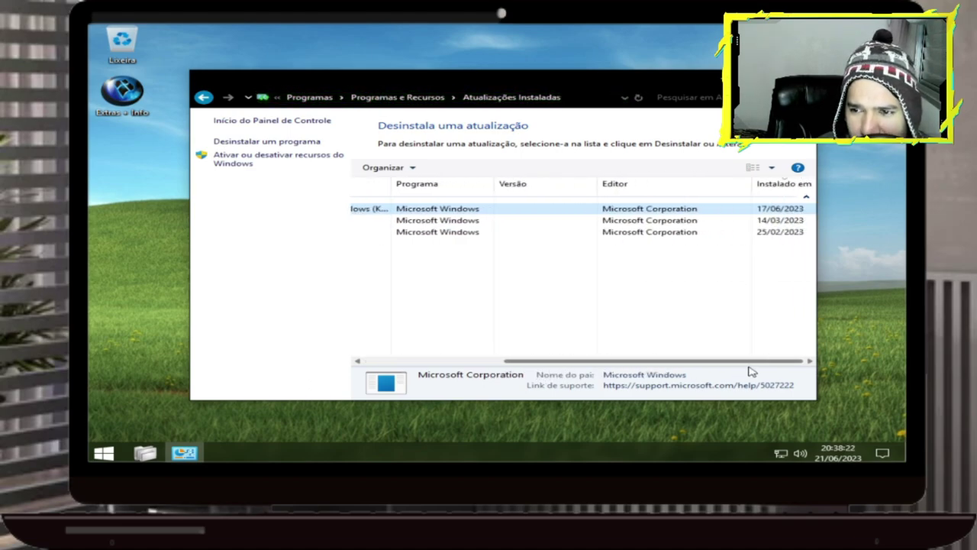
left_click(775, 223)
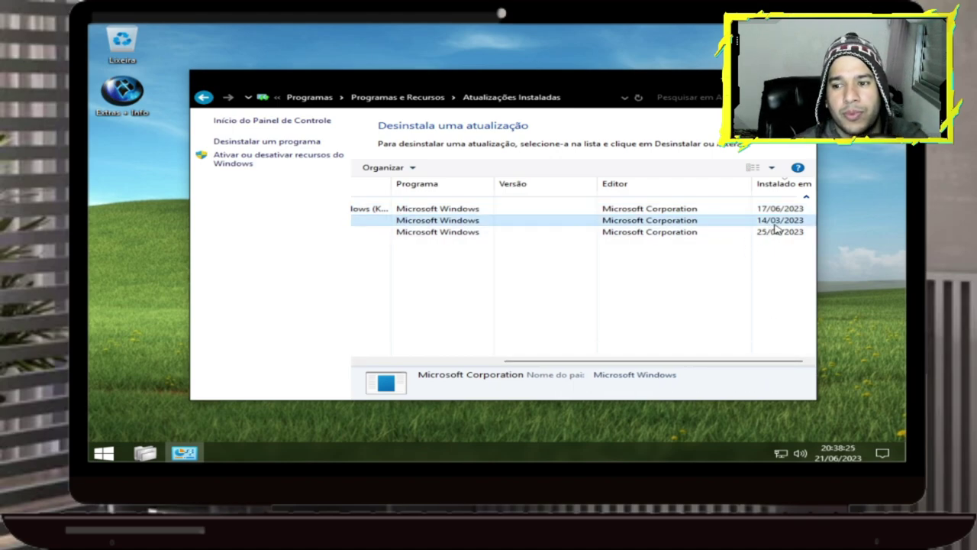
left_click(769, 231)
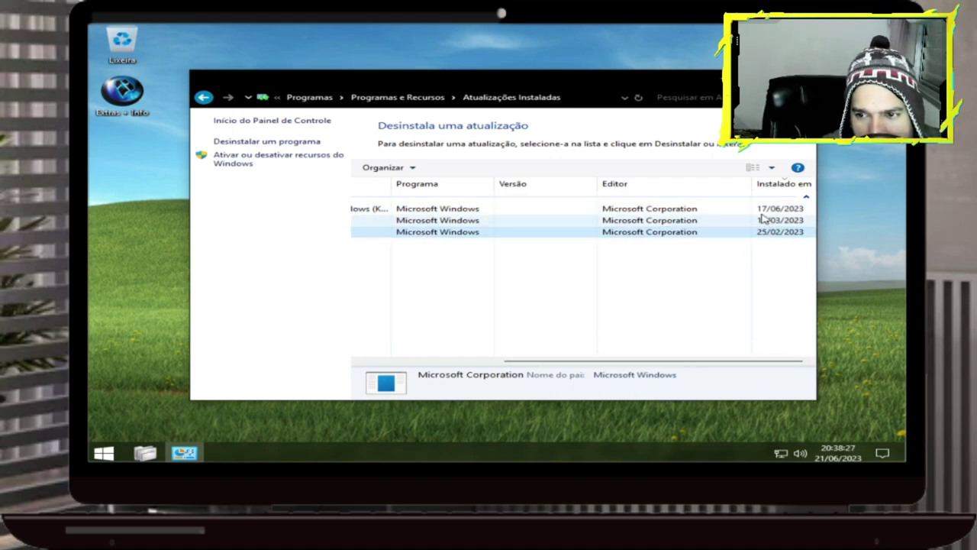
left_click(760, 212)
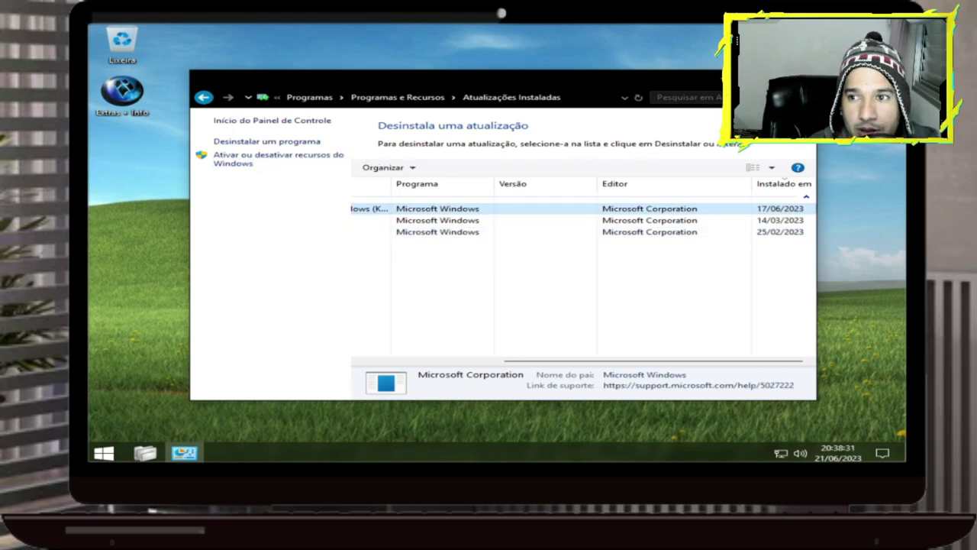
left_click(798, 78)
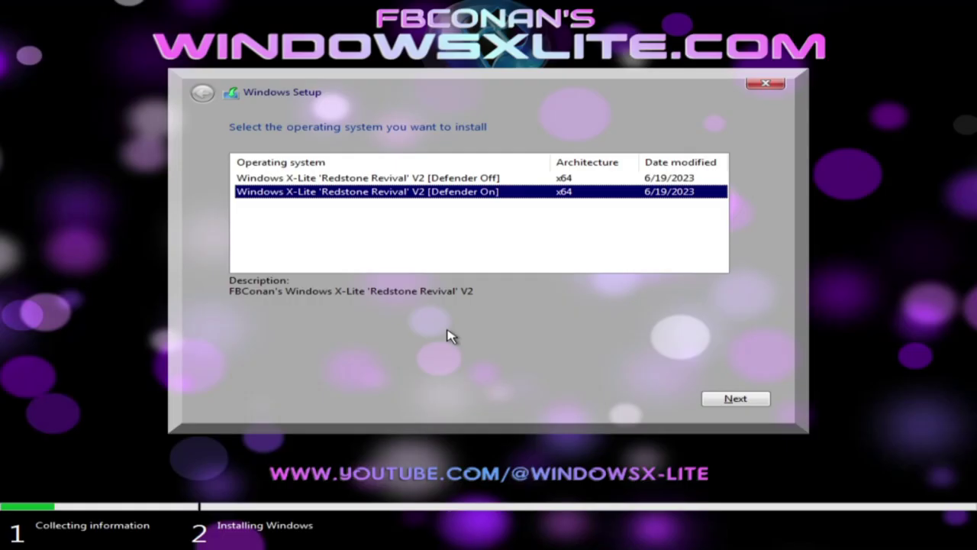
Step: Choose Windows X-Lite 'Redstone Revival' V2 [Defender Off] as the operating system in Windows Setup and proceed
key("Up")
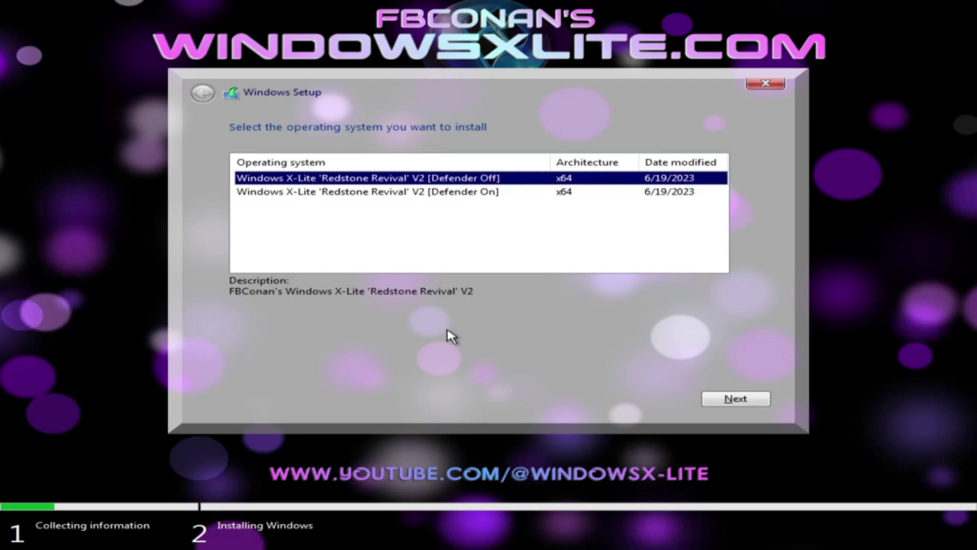
left_click(735, 399)
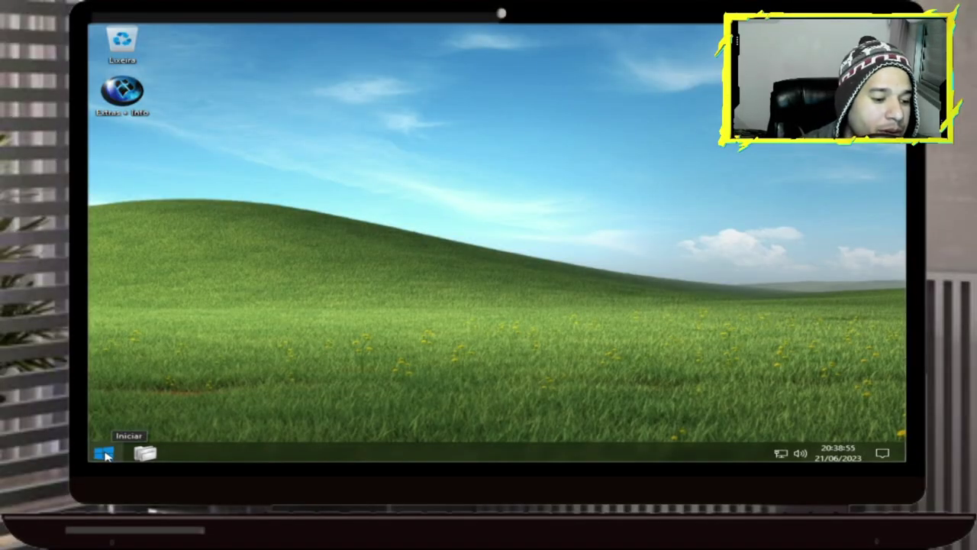
Step: Expand the X-Lite Tools program folder again and look over its firewall, print spooler and update service tools
left_click(105, 454)
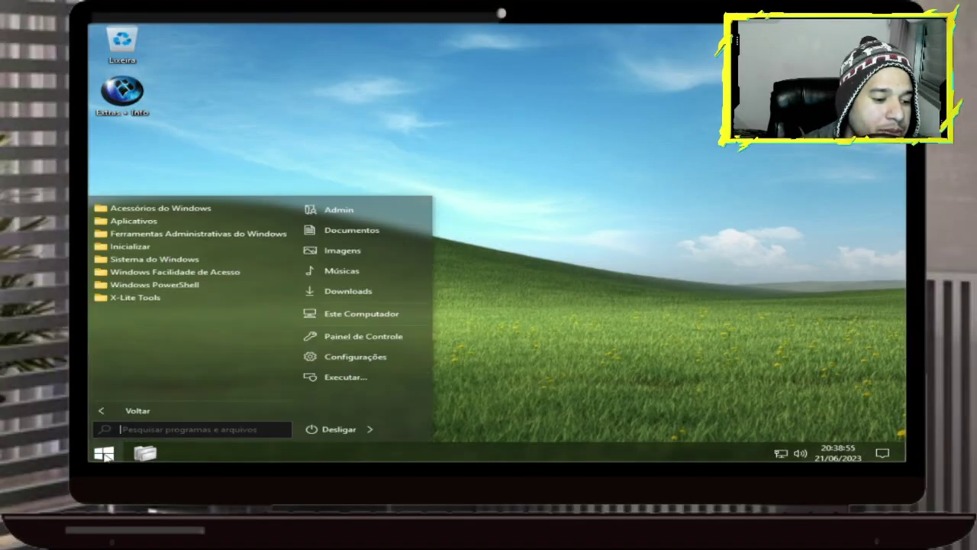
left_click(135, 298)
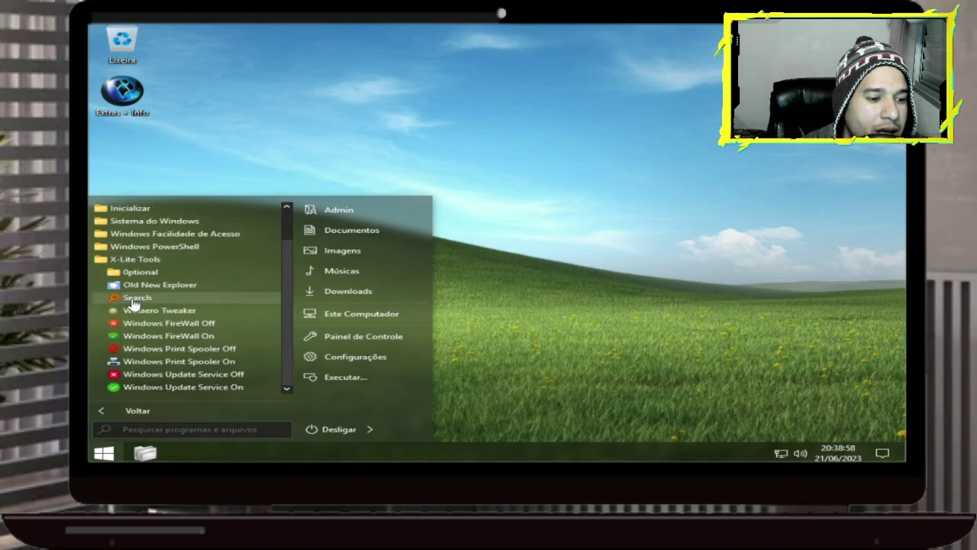
left_click(200, 330)
Step: Launch Windows PowerShell from its program folder to check that it runs, and close it
left_click(103, 453)
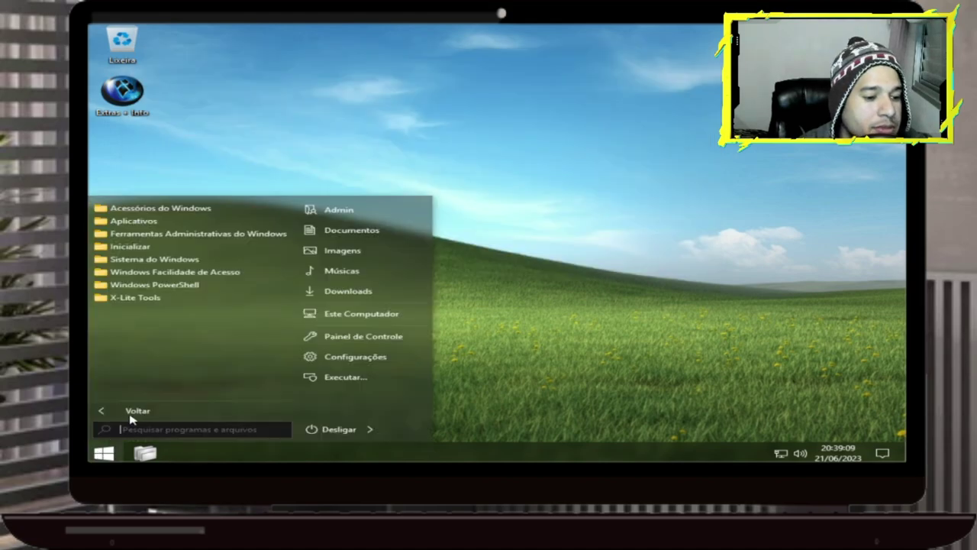
left_click(158, 287)
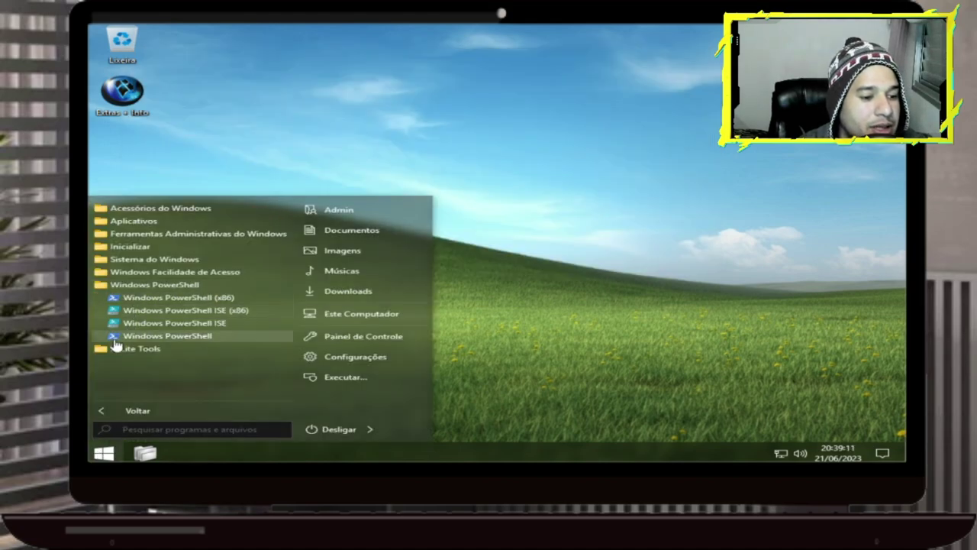
left_click(168, 336)
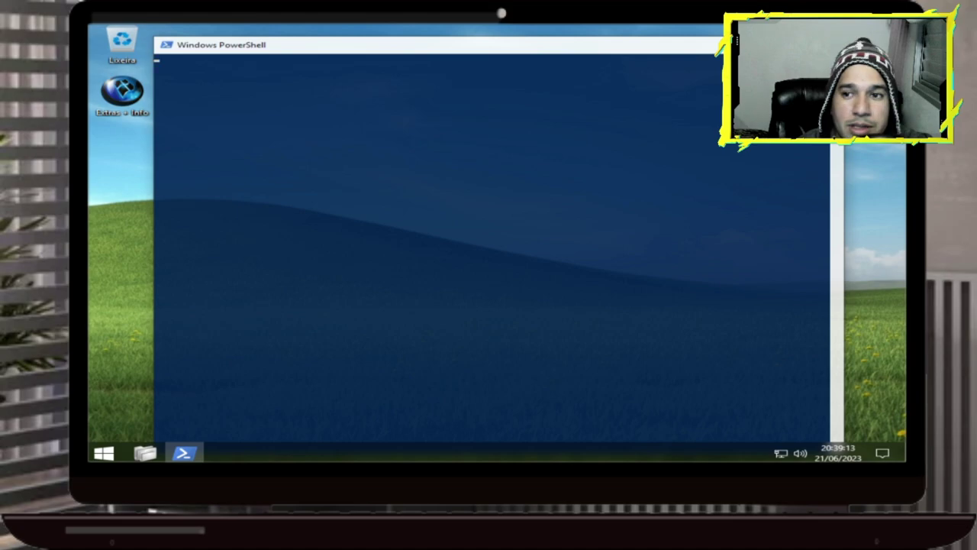
key("super")
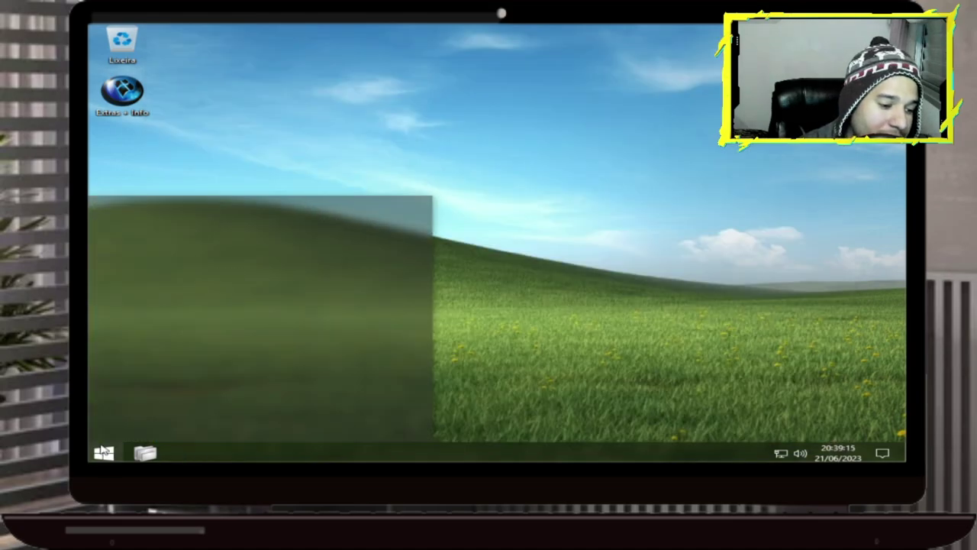
Step: Launch Winaero Tweaker and open the Optional folder, both from the X-Lite Tools program folder
left_click(148, 297)
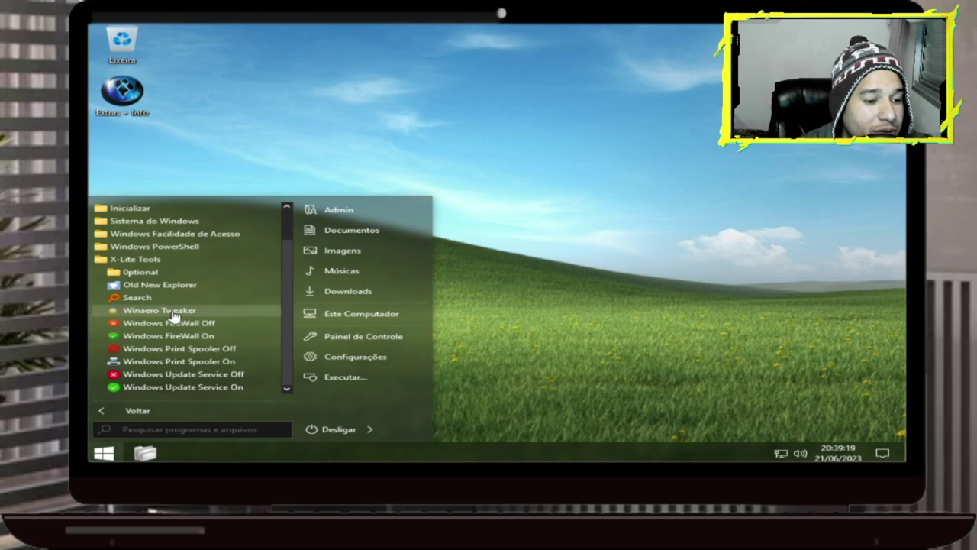
left_click(174, 311)
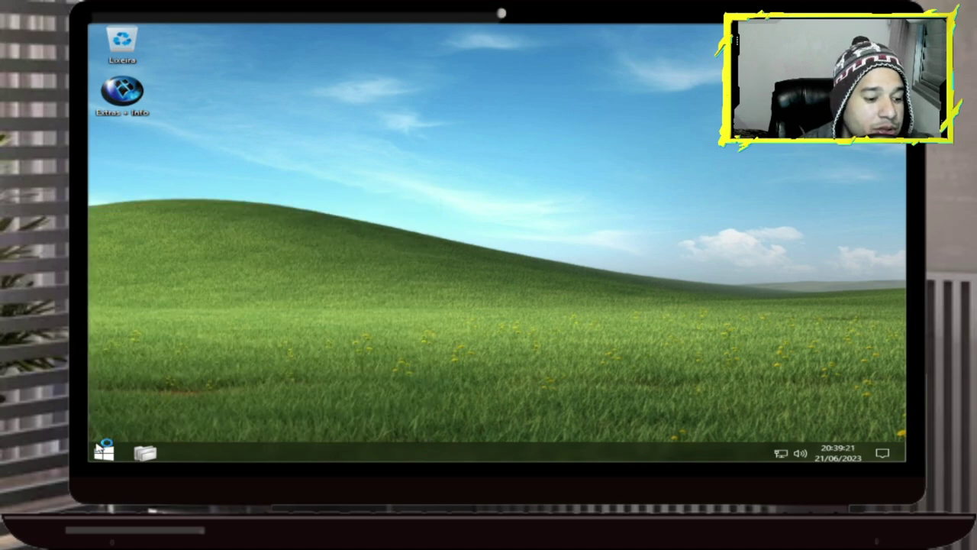
left_click(108, 454)
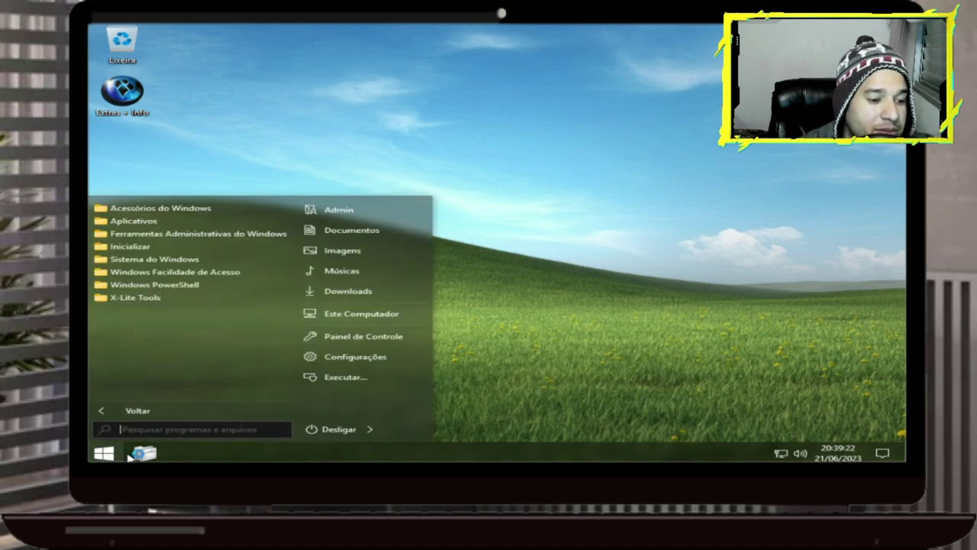
left_click(164, 298)
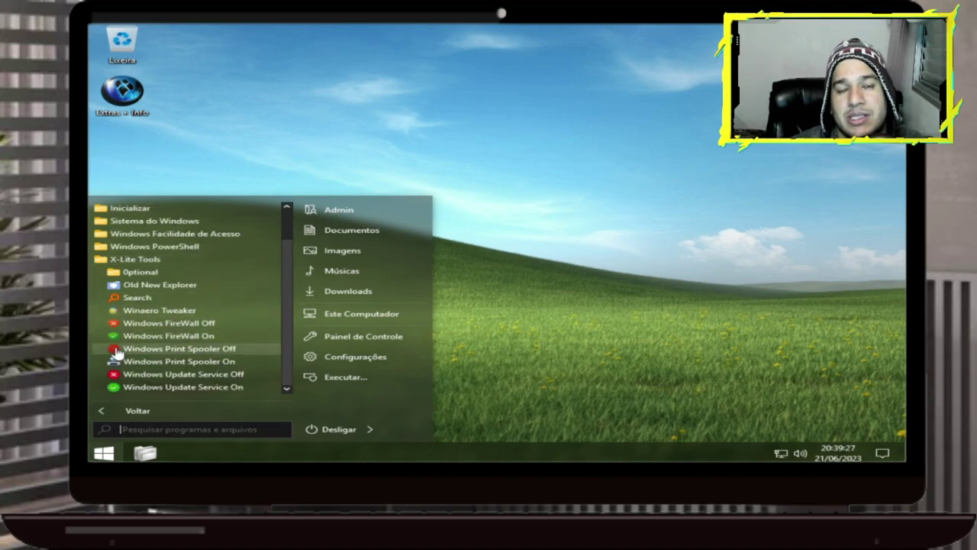
left_click(145, 272)
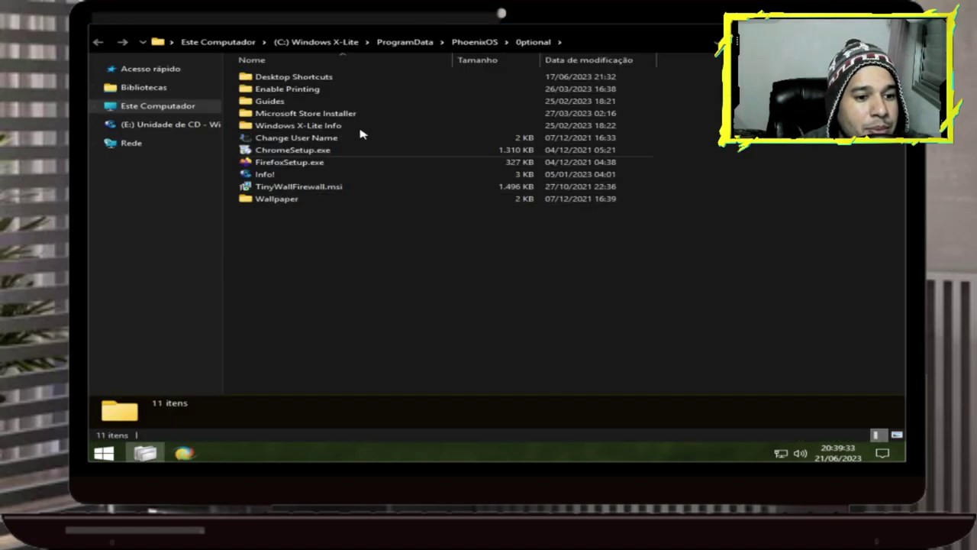
key("alt+F4")
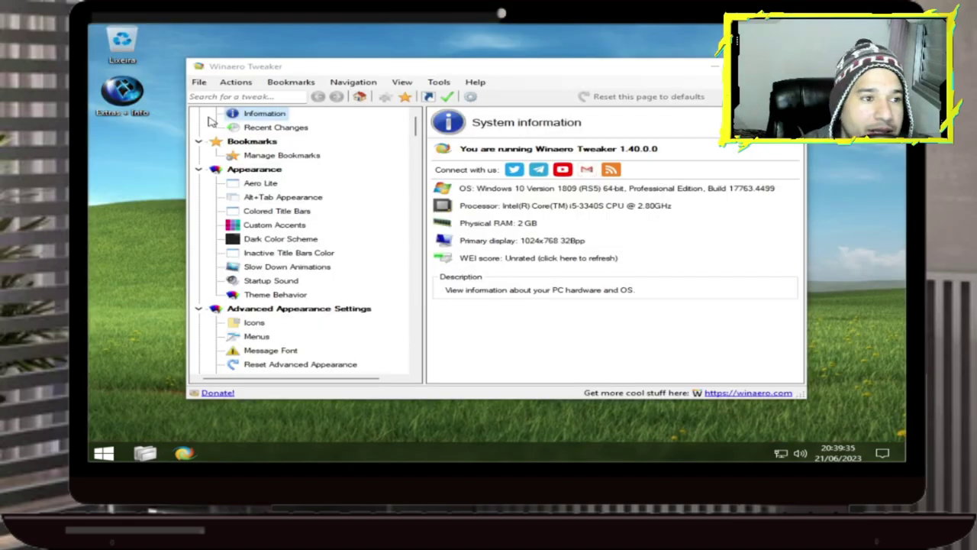
key("alt+Tab")
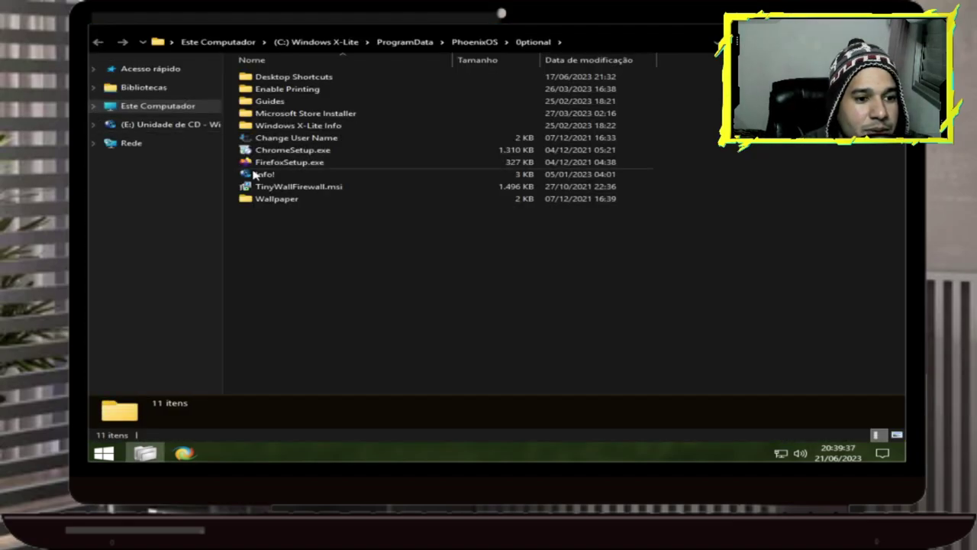
Step: Look through the Windows X-Lite Info, Microsoft Store Installer, Guides and Enable Printing subfolders of the Optional folder
double_click(347, 126)
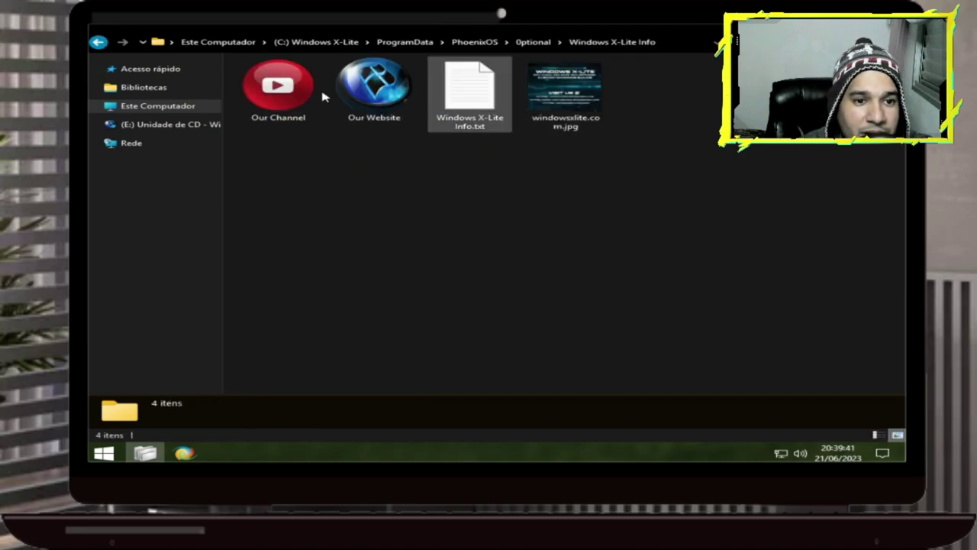
left_click(98, 42)
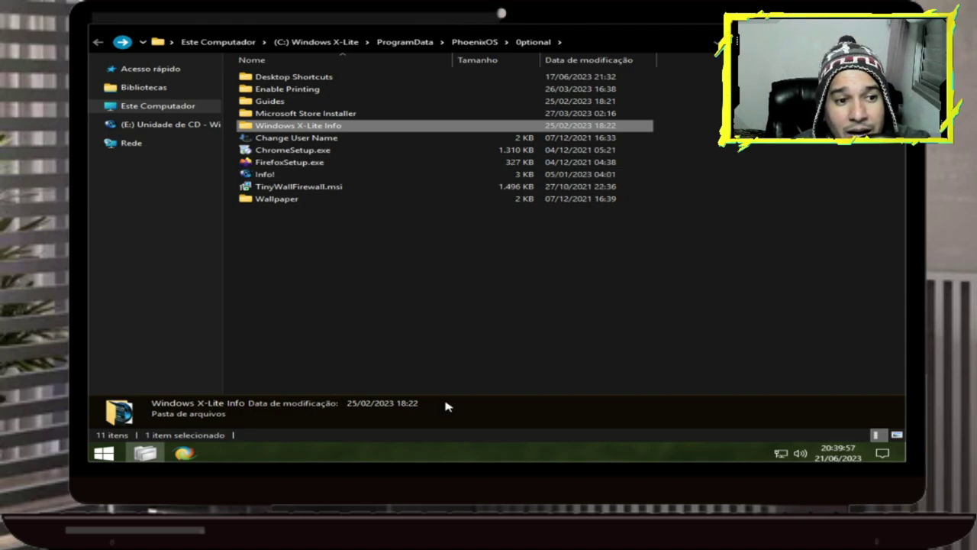
double_click(305, 113)
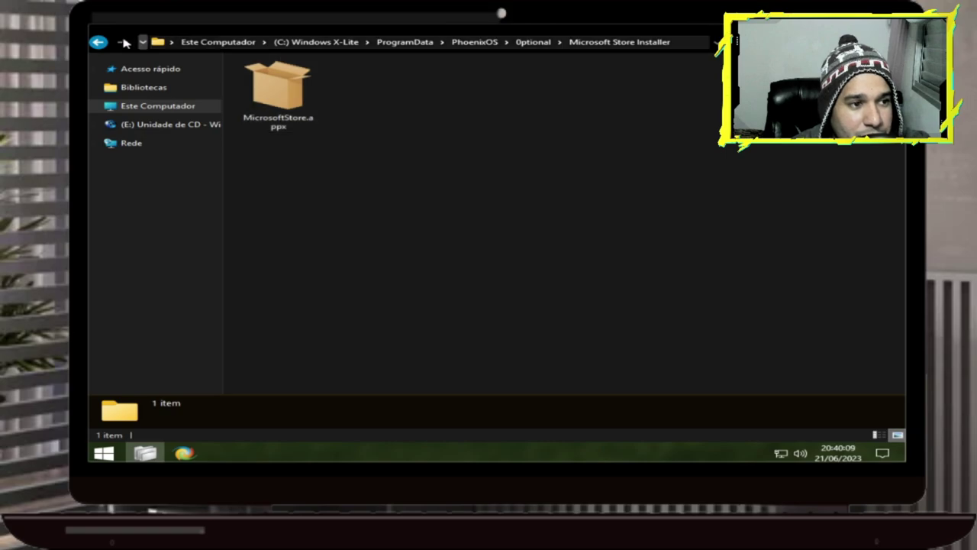
left_click(96, 39)
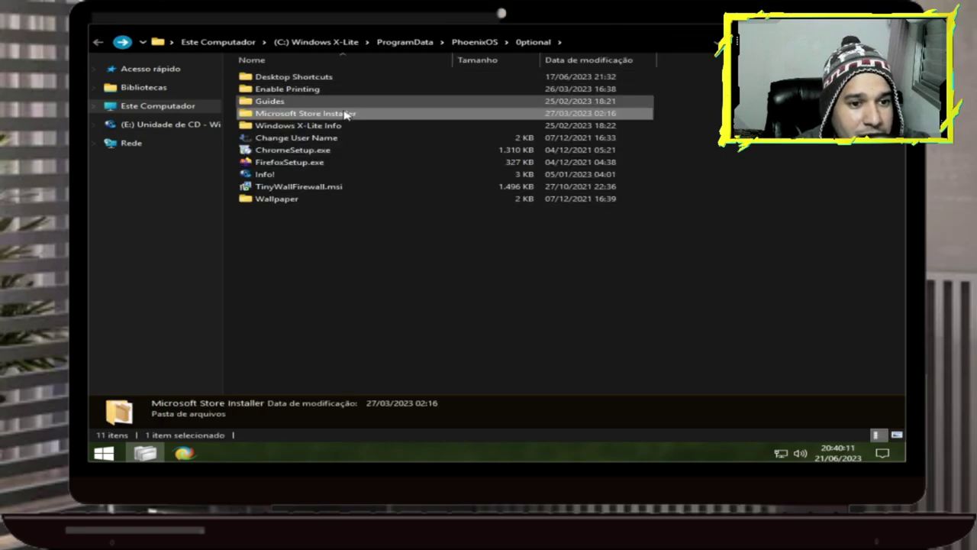
double_click(263, 102)
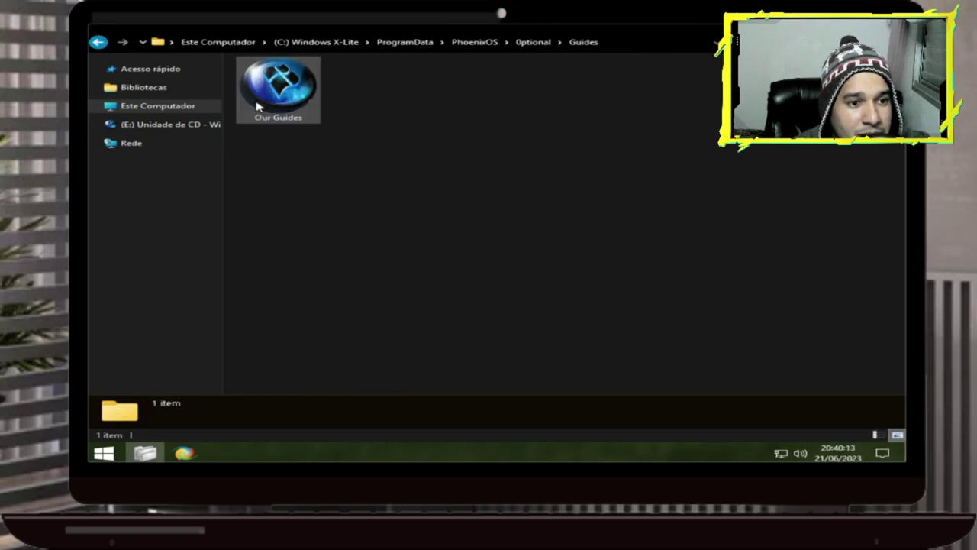
left_click(98, 41)
double_click(313, 89)
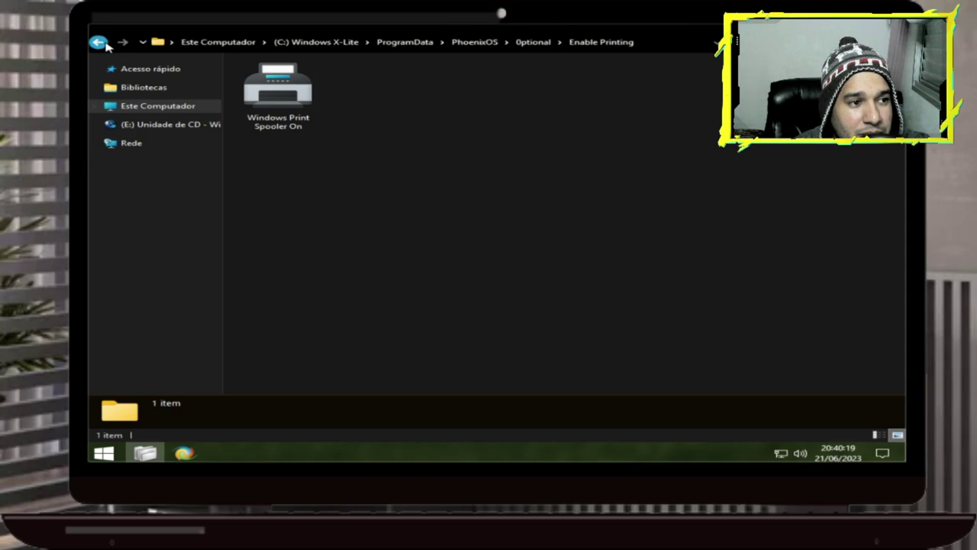
left_click(98, 42)
Step: Launch Change User Name from the Desktop Shortcuts folder and view the Admin account's rename page without changing anything
double_click(310, 80)
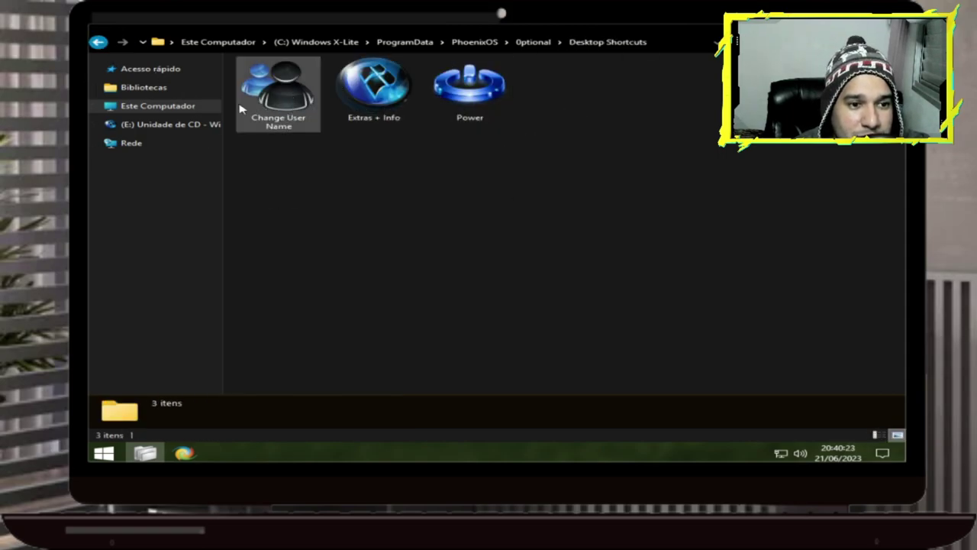
double_click(281, 109)
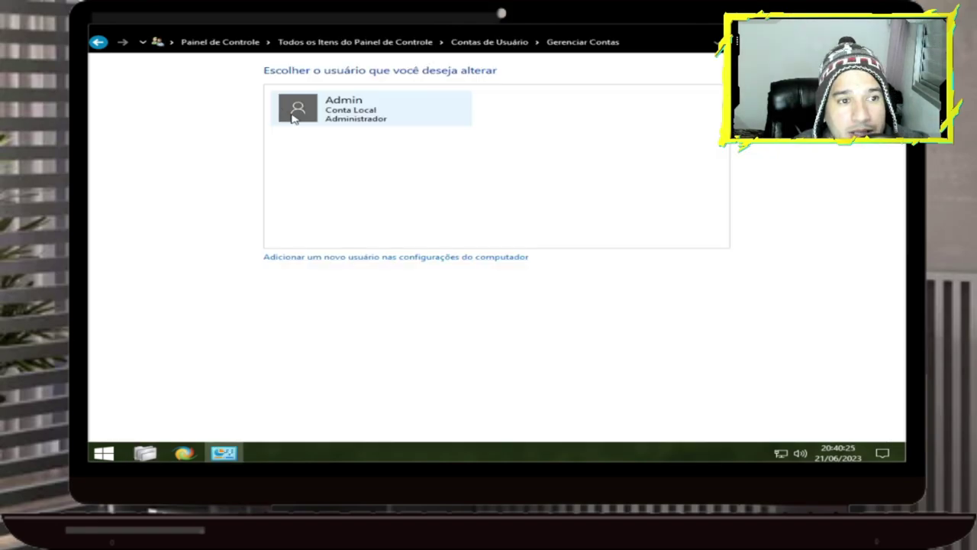
left_click(404, 115)
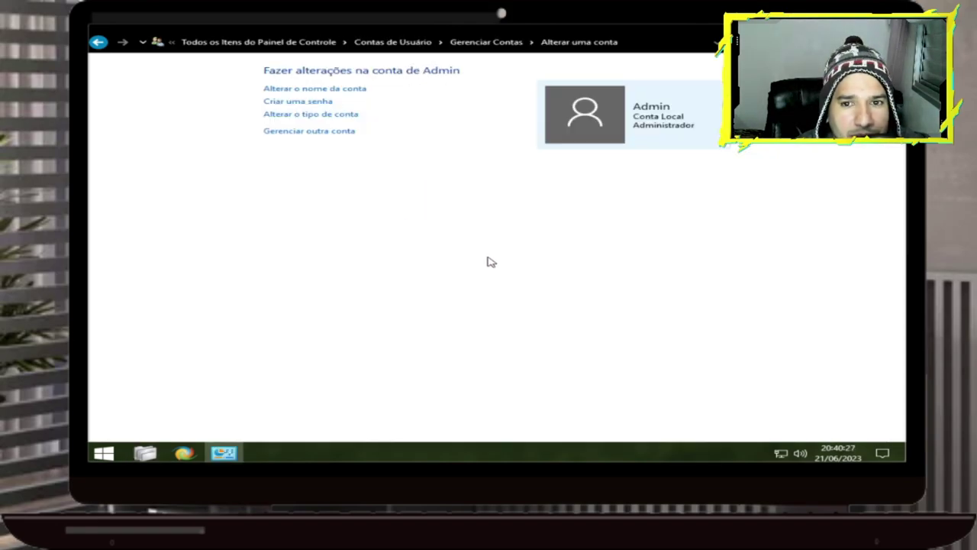
left_click(344, 90)
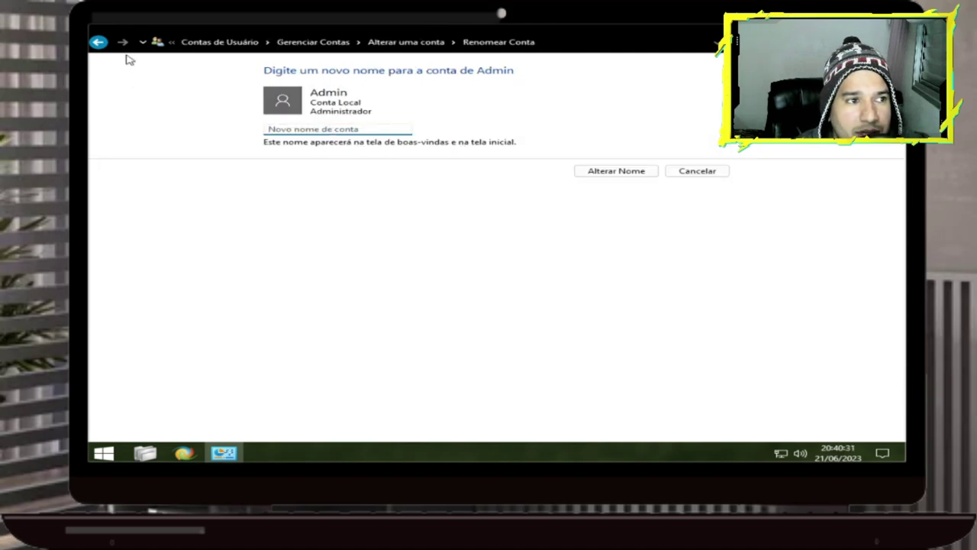
left_click(98, 42)
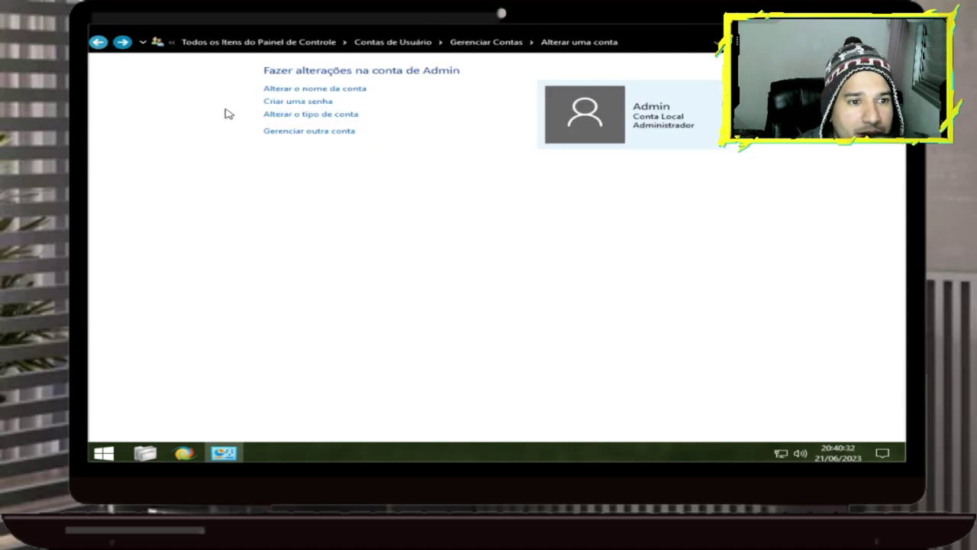
Step: View the password creation page for the Admin account without entering one, and close the account management window
left_click(326, 103)
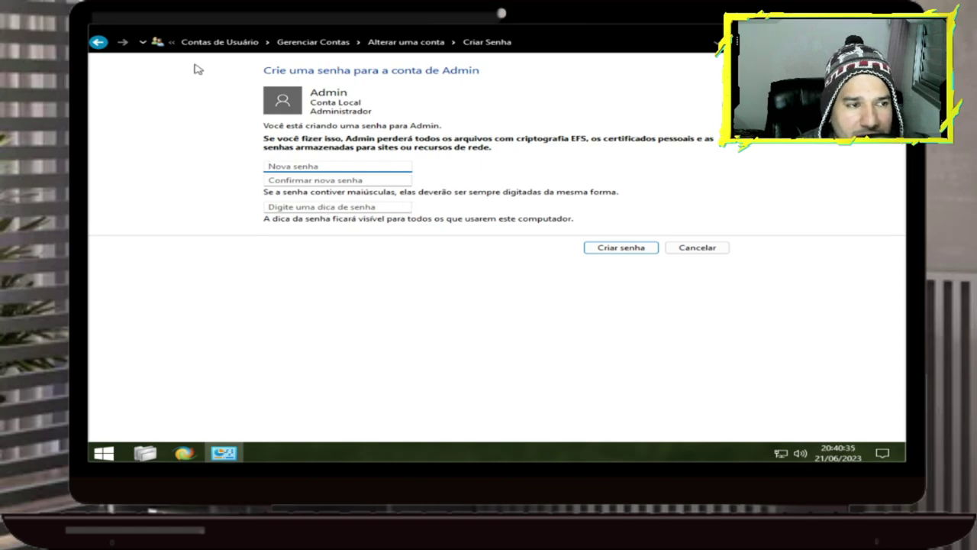
left_click(98, 42)
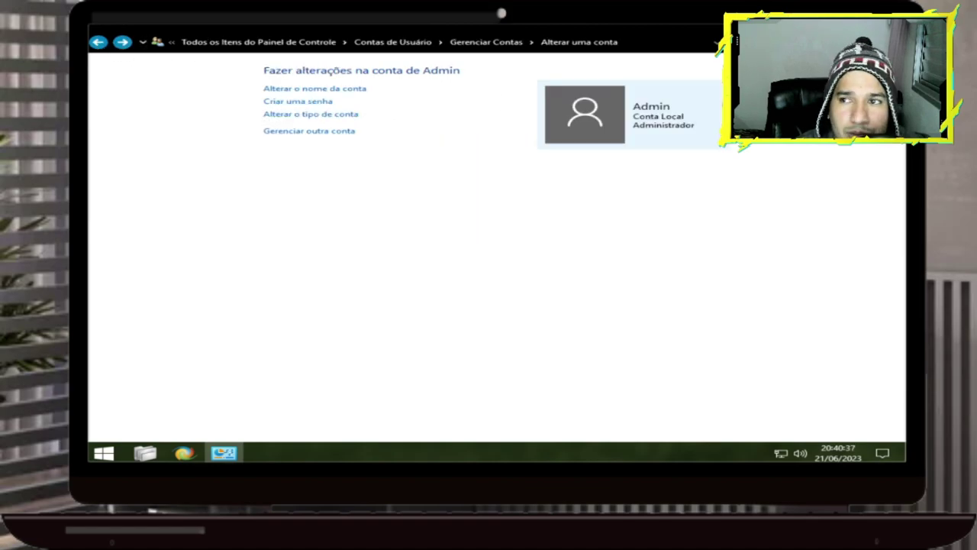
key("alt+F4")
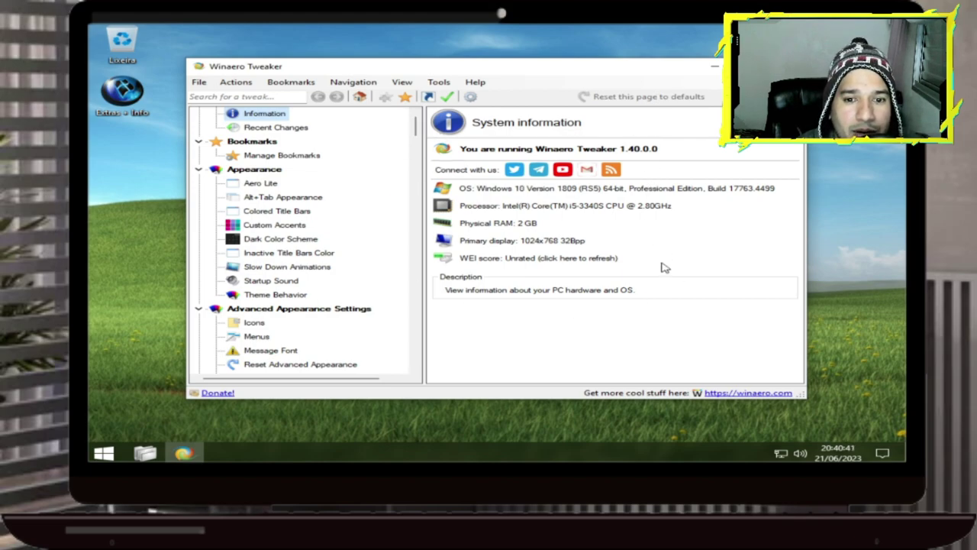
Step: Look through Winaero Tweaker's list of tweaks from Appearance down to the Get Classic Apps section
scroll(343, 318, "down", 1)
scroll(333, 322, "up", 2)
scroll(384, 270, "down", 2)
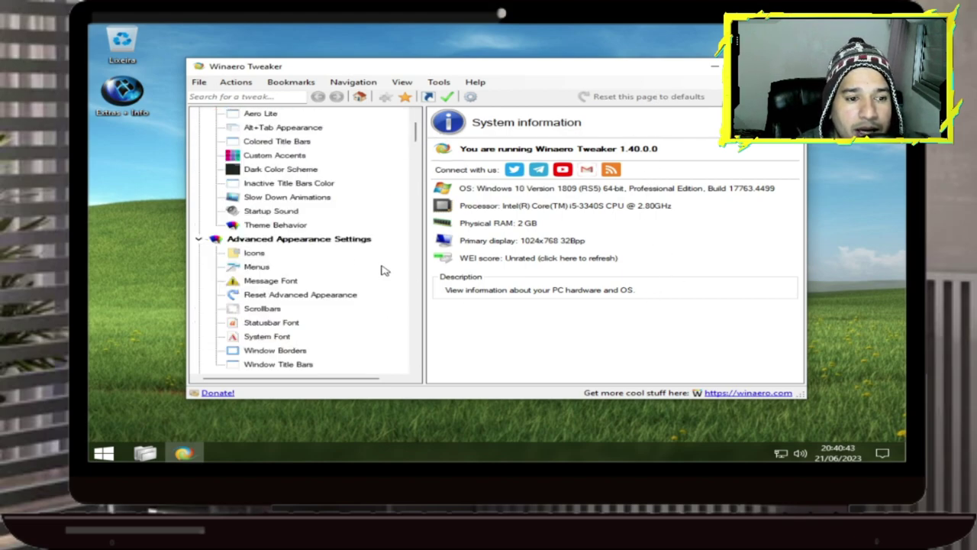
scroll(384, 271, "down", 1)
scroll(384, 270, "down", 6)
scroll(386, 268, "up", 2)
scroll(389, 275, "down", 3)
scroll(391, 279, "down", 3)
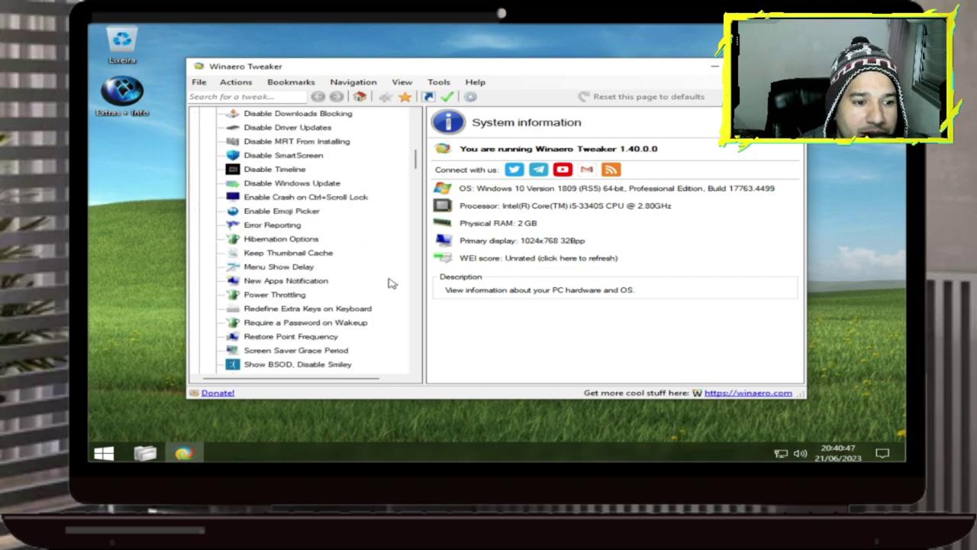
scroll(394, 300, "up", 3)
scroll(396, 302, "up", 2)
scroll(394, 306, "down", 7)
scroll(392, 317, "down", 7)
scroll(352, 246, "up", 2)
scroll(320, 282, "down", 6)
scroll(313, 305, "up", 2)
left_click_drag(416, 200, 416, 379)
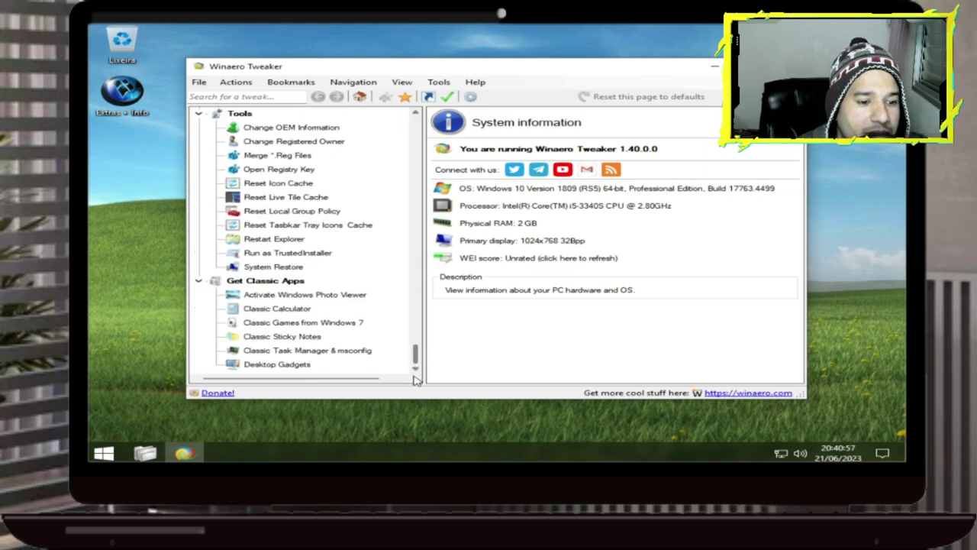
scroll(422, 362, "up", 2)
scroll(418, 372, "down", 2)
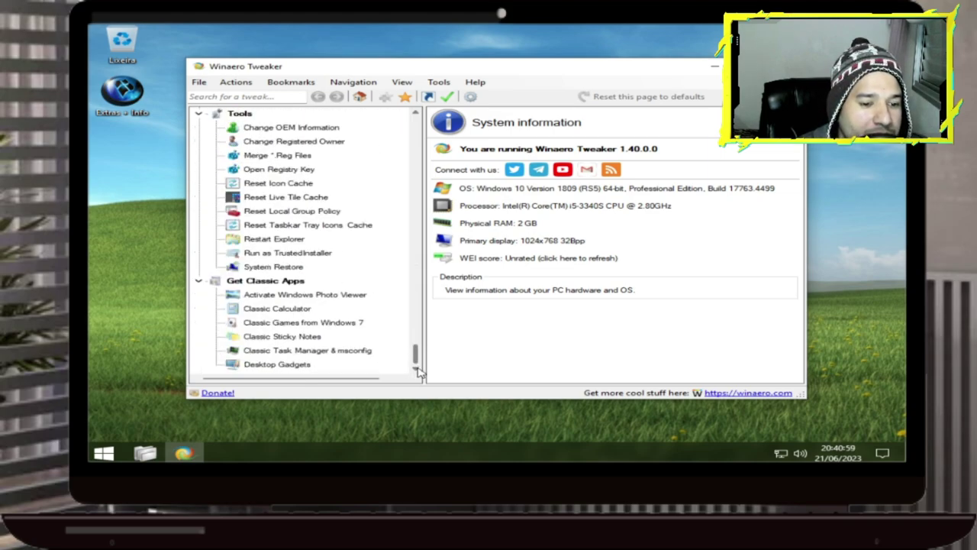
Step: Review the Bluetooth tweak under Context Menu, try its link to the detailed explanation, and close Winaero Tweaker
left_click_drag(415, 353, 417, 317)
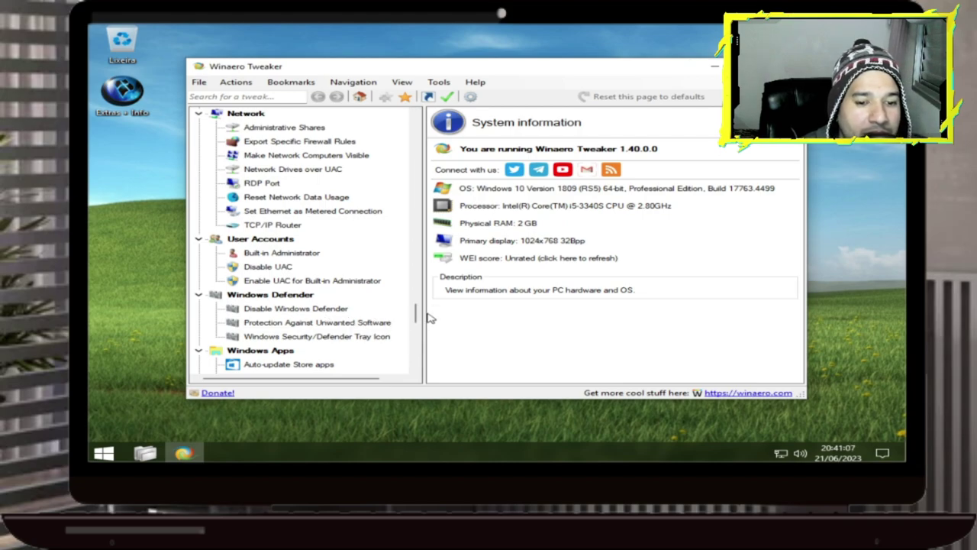
left_click_drag(417, 319, 418, 231)
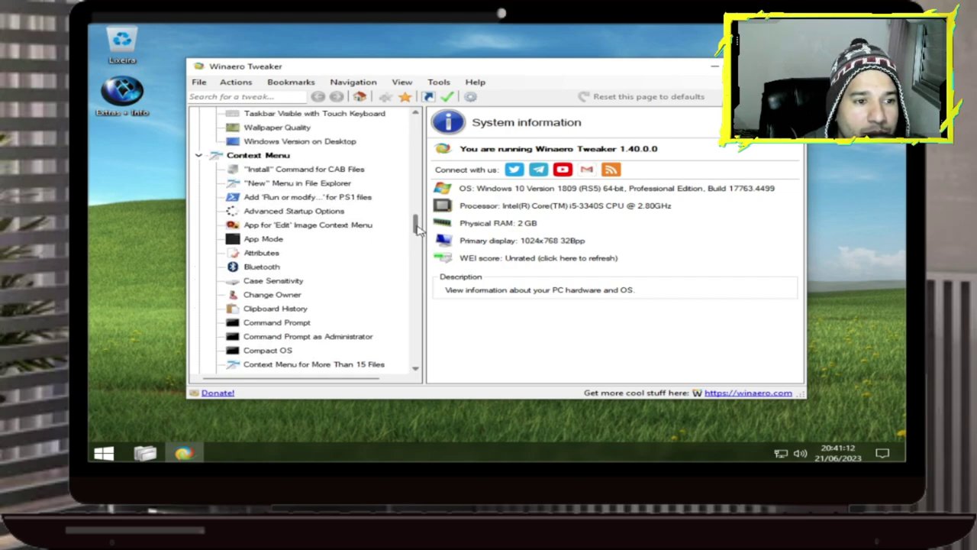
left_click(260, 270)
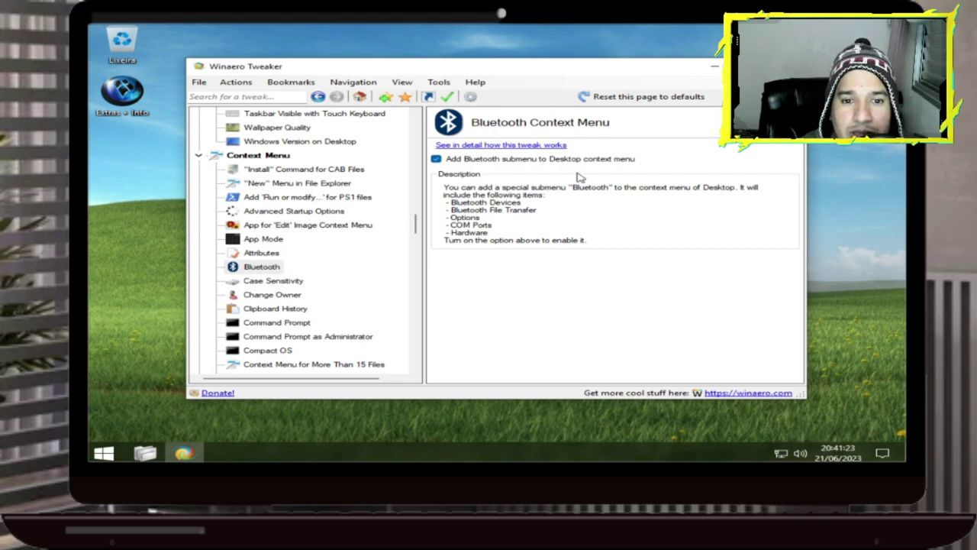
left_click(535, 146)
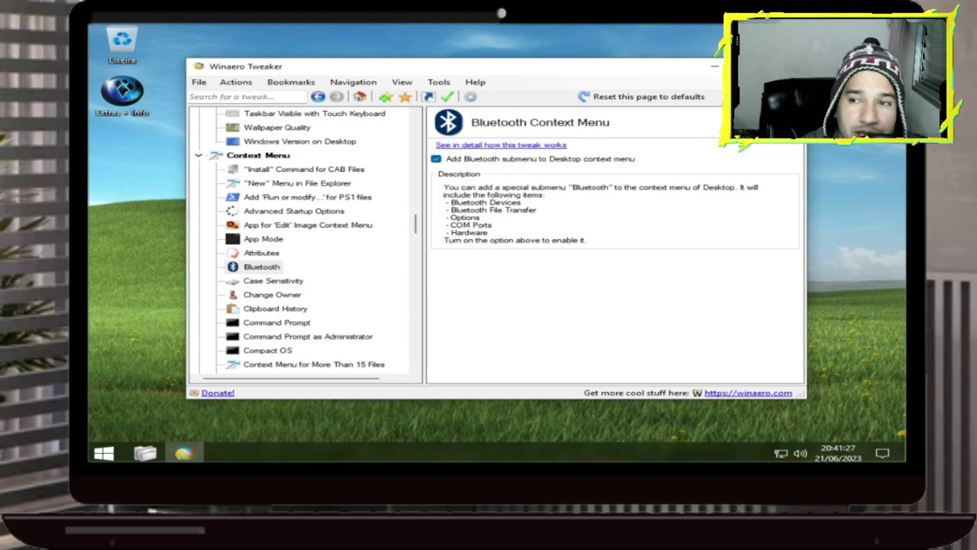
key("alt+F4")
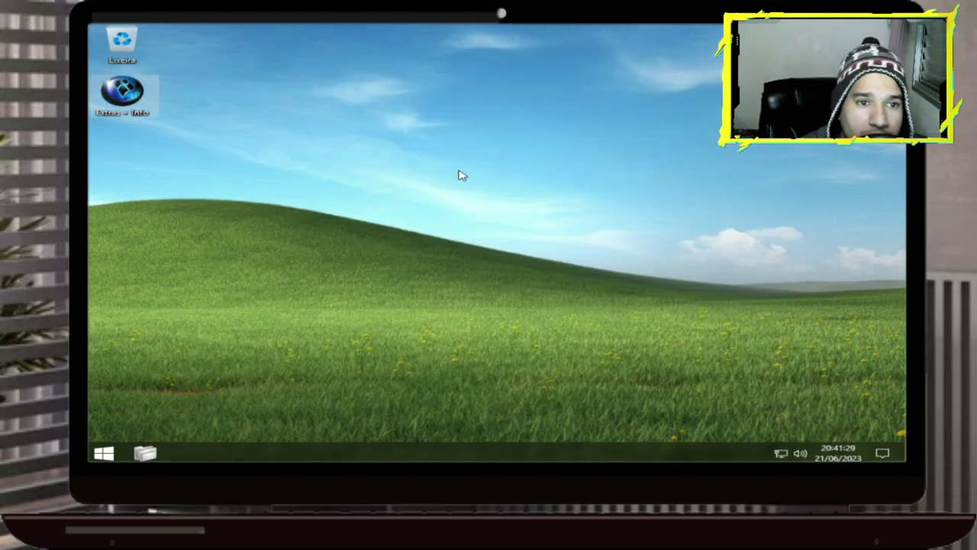
Step: Turn off the Windows Update service with the Windows Update Service Off tool from X-Lite Tools
left_click(101, 450)
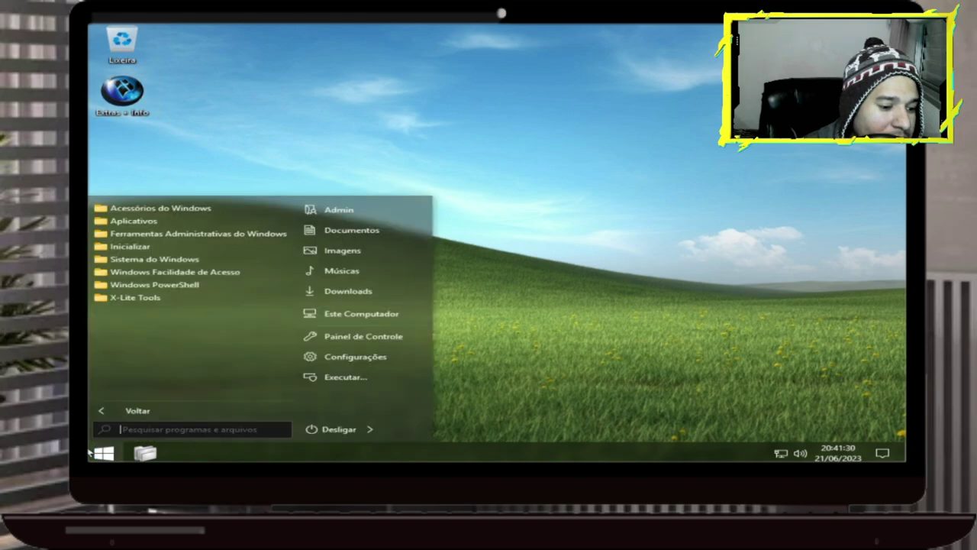
left_click(145, 299)
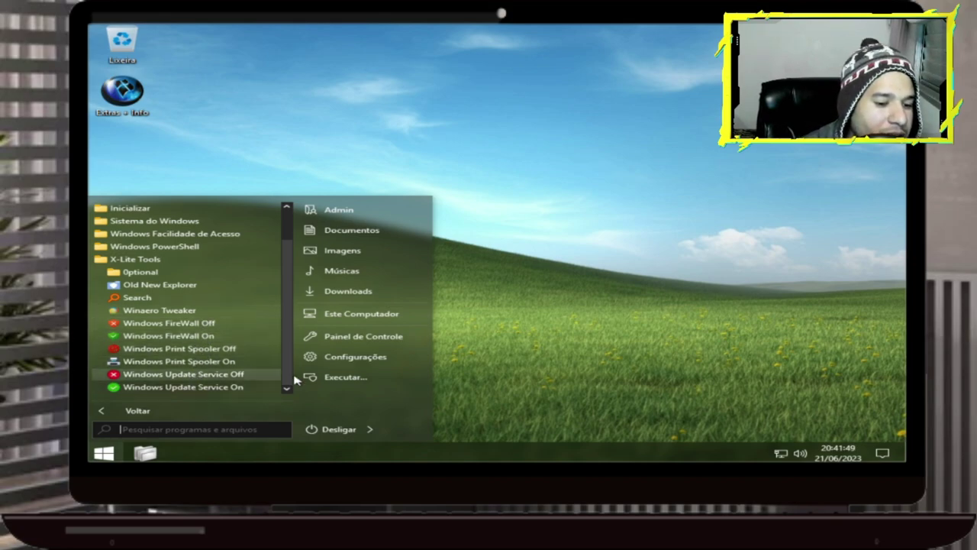
left_click(221, 374)
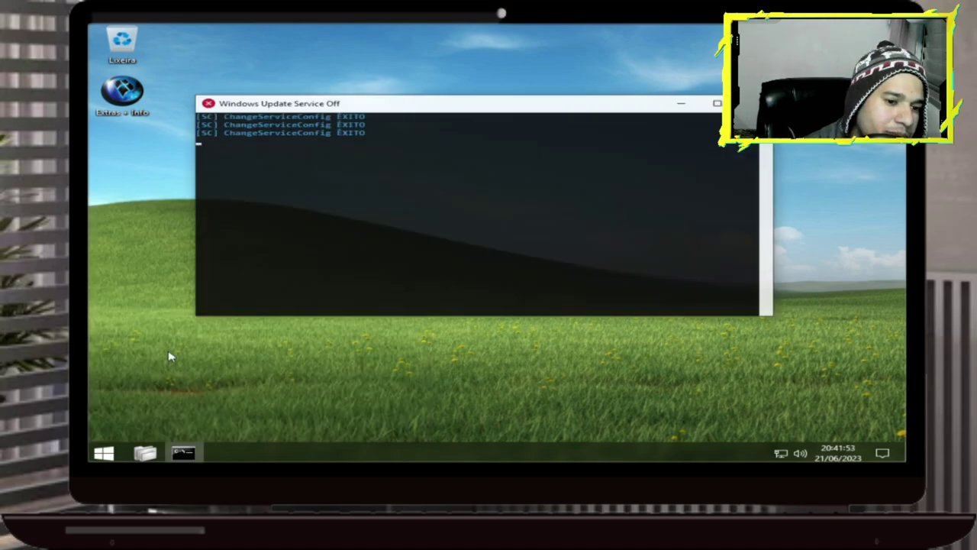
Step: Review the service switches and utilities in the X-Lite Tools folder and collapse the folder
left_click(104, 453)
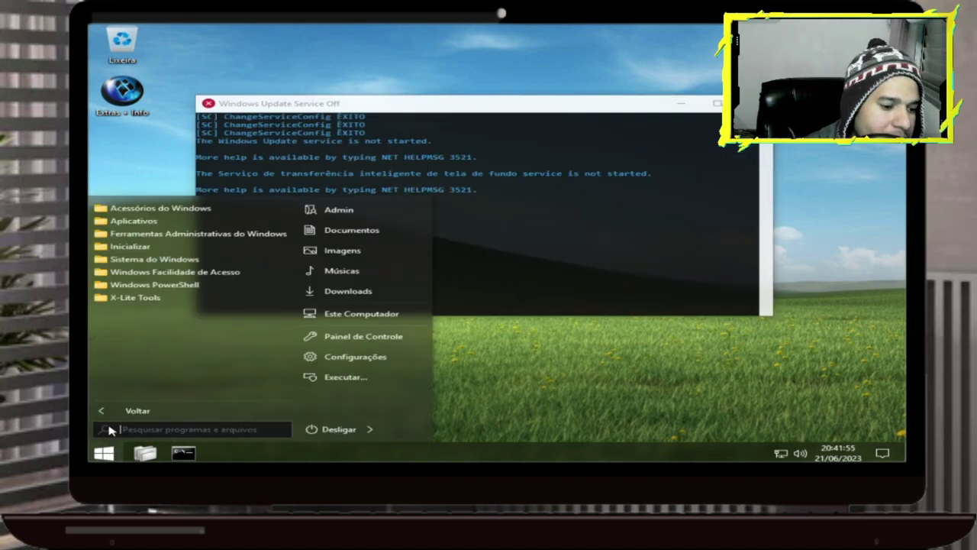
left_click(141, 303)
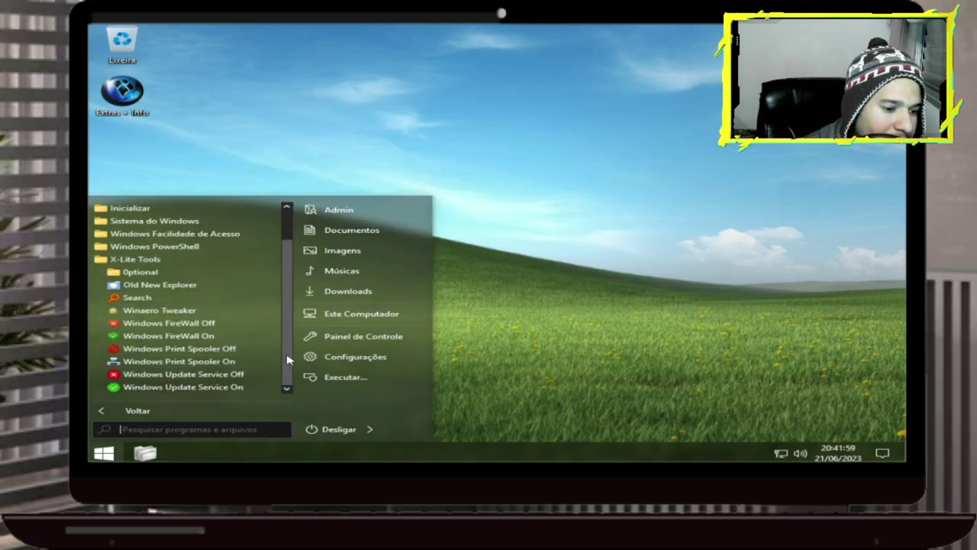
left_click_drag(288, 347, 289, 299)
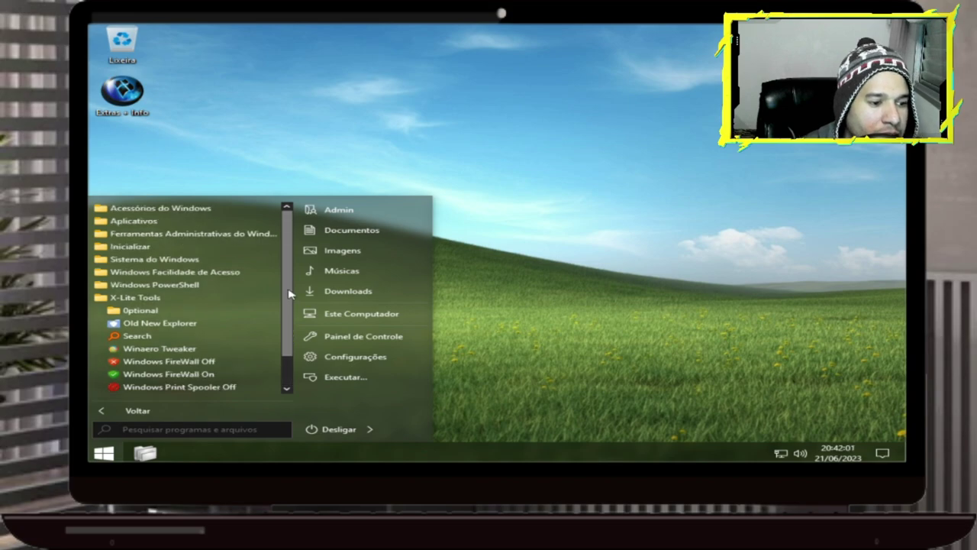
left_click(132, 298)
Step: View the bundled background images in the Wallpaper folder of Extras + Info, and close the window
double_click(123, 93)
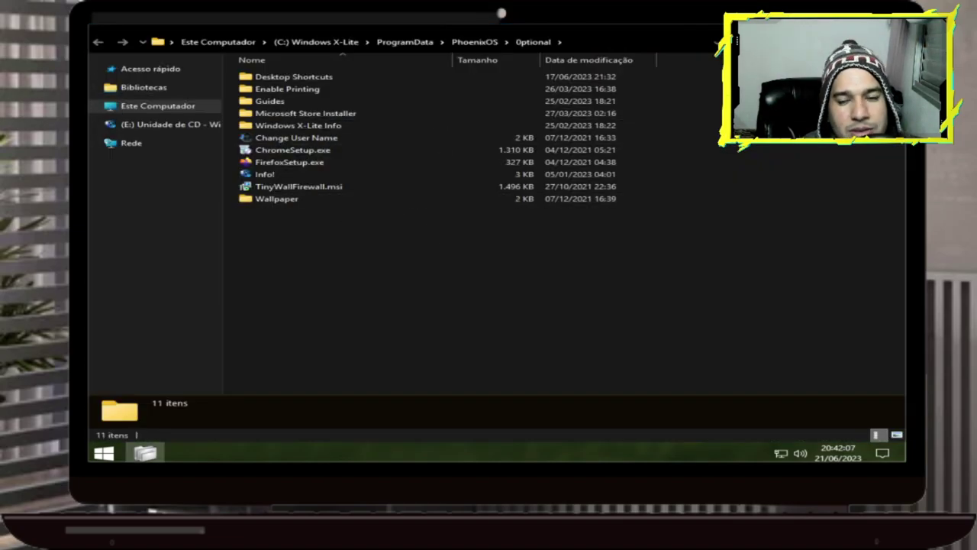
double_click(264, 200)
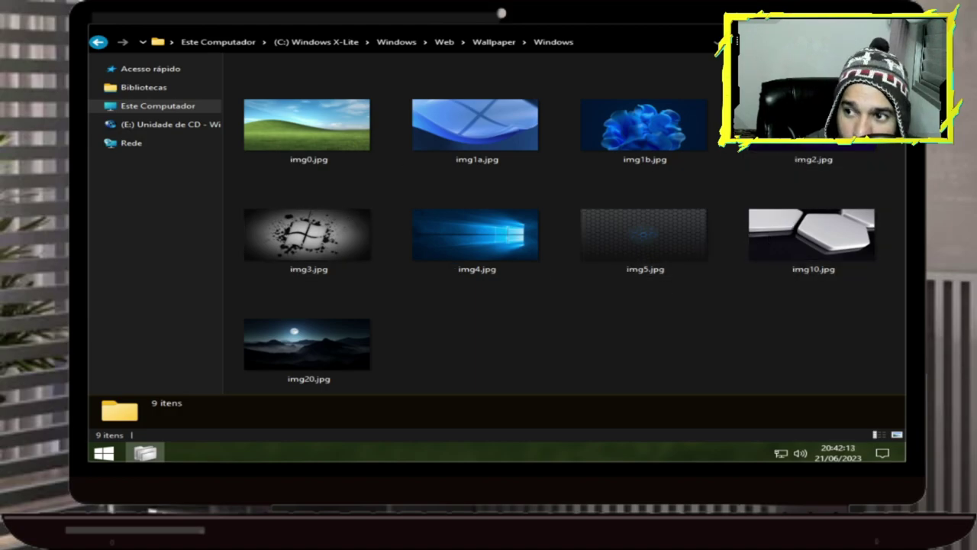
key("alt+F4")
Step: Open the Bluetooth Devices settings from the desktop's Bluetooth options and check the listed devices
right_click(464, 236)
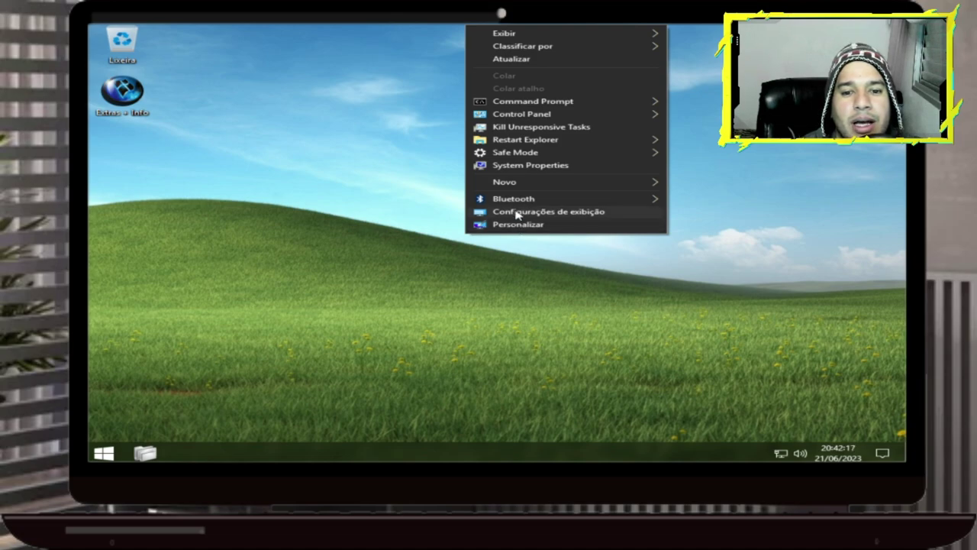
mouse_move(527, 199)
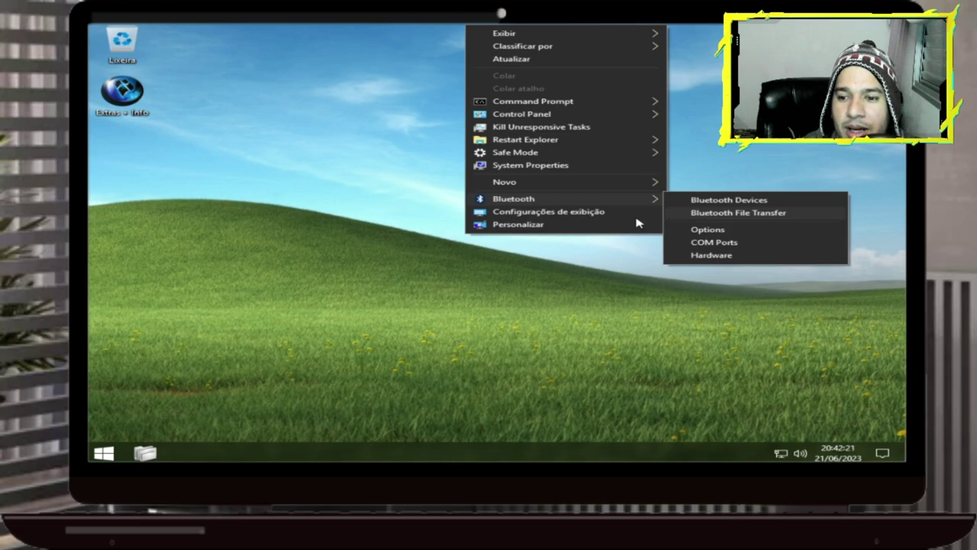
left_click(719, 202)
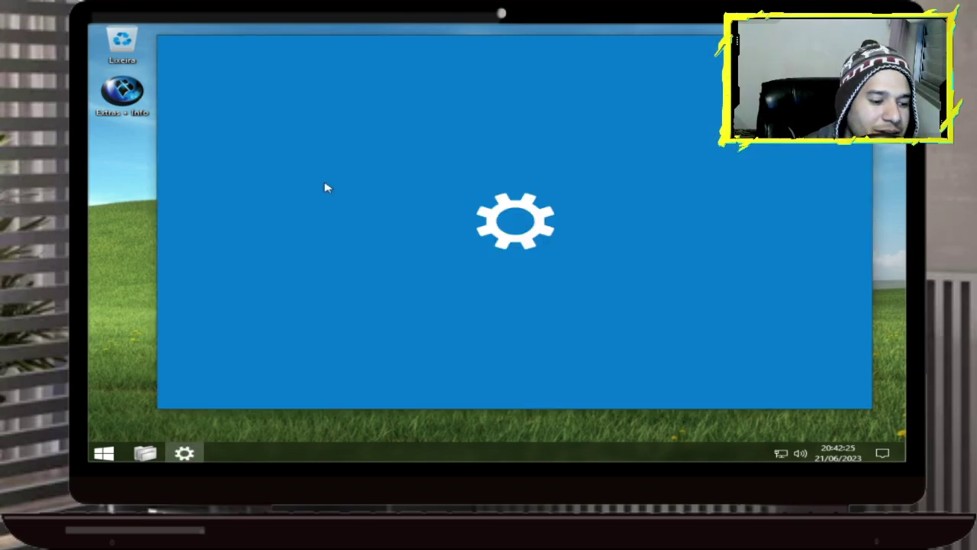
right_click(104, 204)
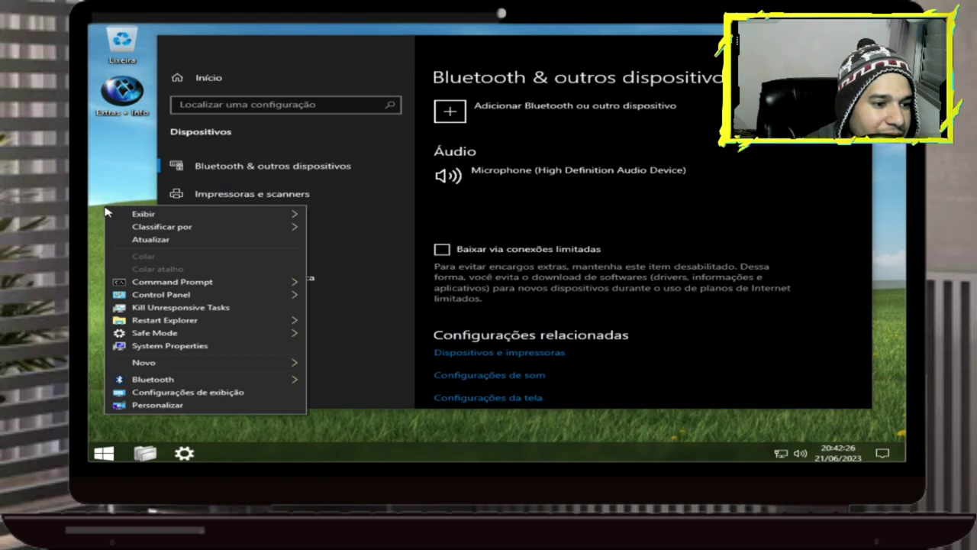
mouse_move(163, 383)
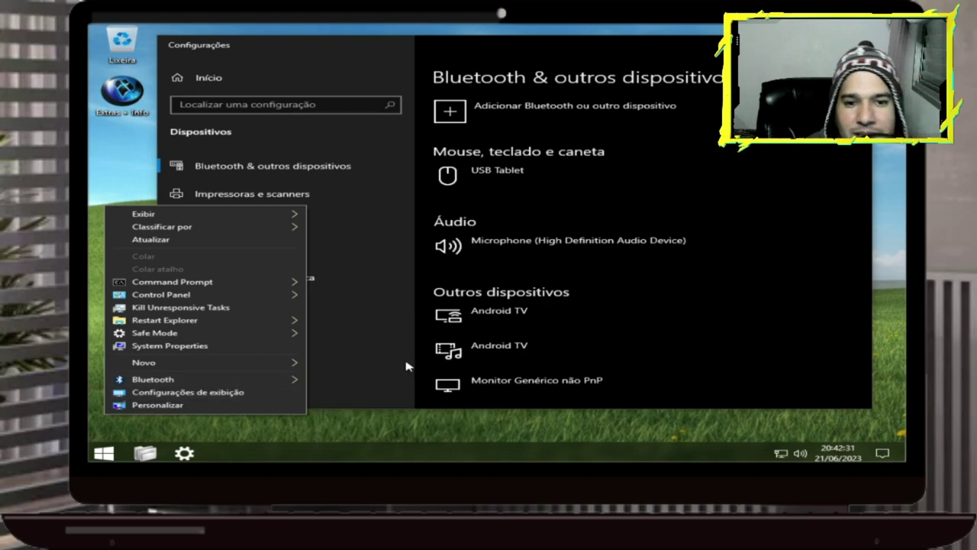
Step: Try to add a Bluetooth device, dismiss the dialog, and close the settings window
left_click(464, 112)
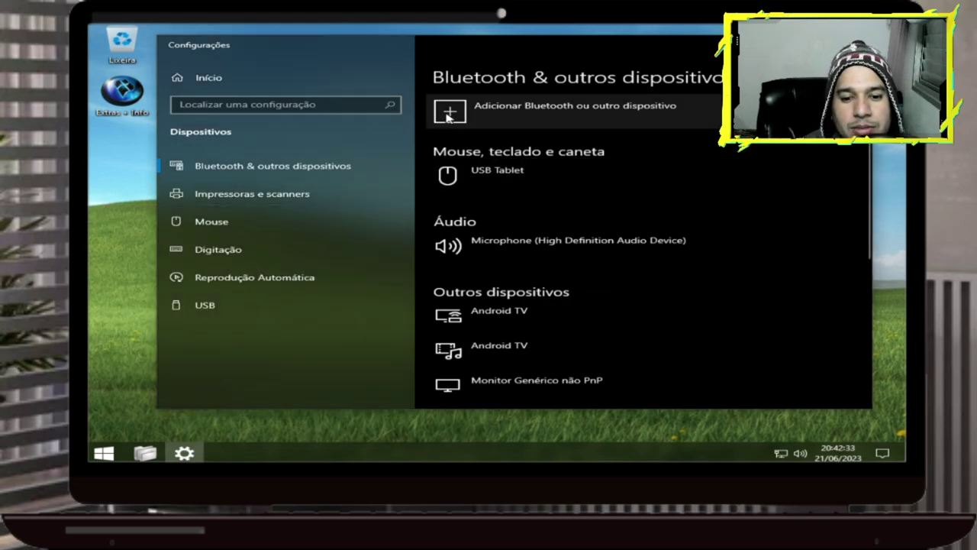
left_click(442, 115)
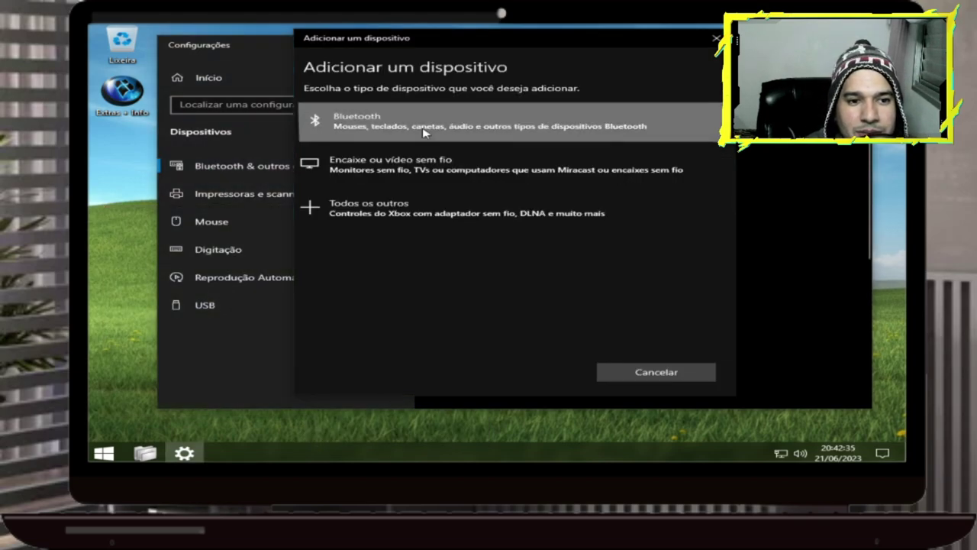
left_click(430, 133)
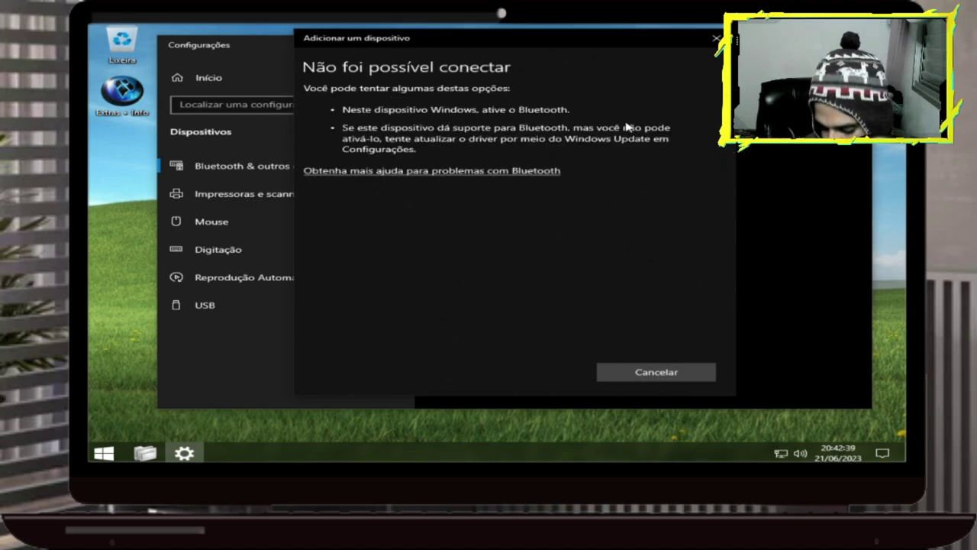
left_click(716, 38)
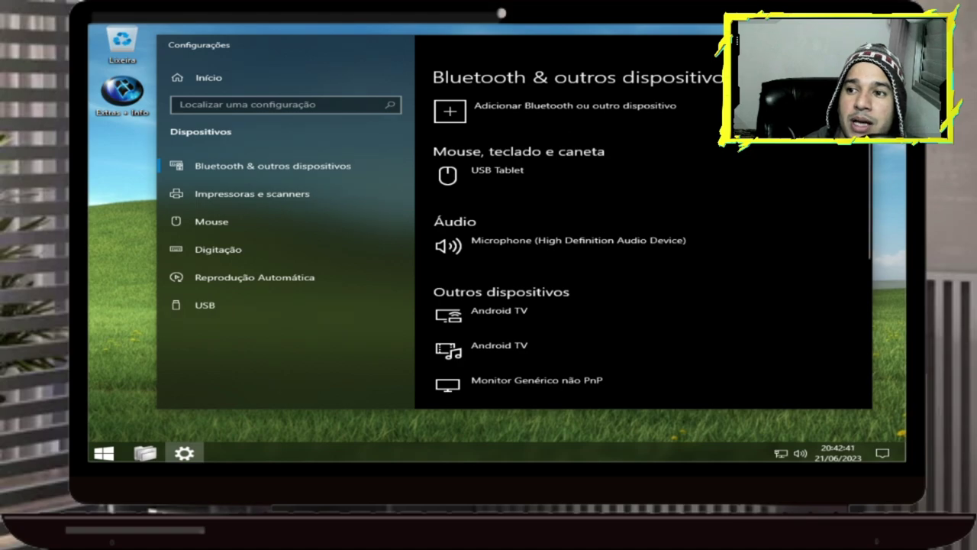
key("alt+F4")
Step: Look through the desktop's extra commands, including the Bluetooth and Restart Explorer options
right_click(228, 238)
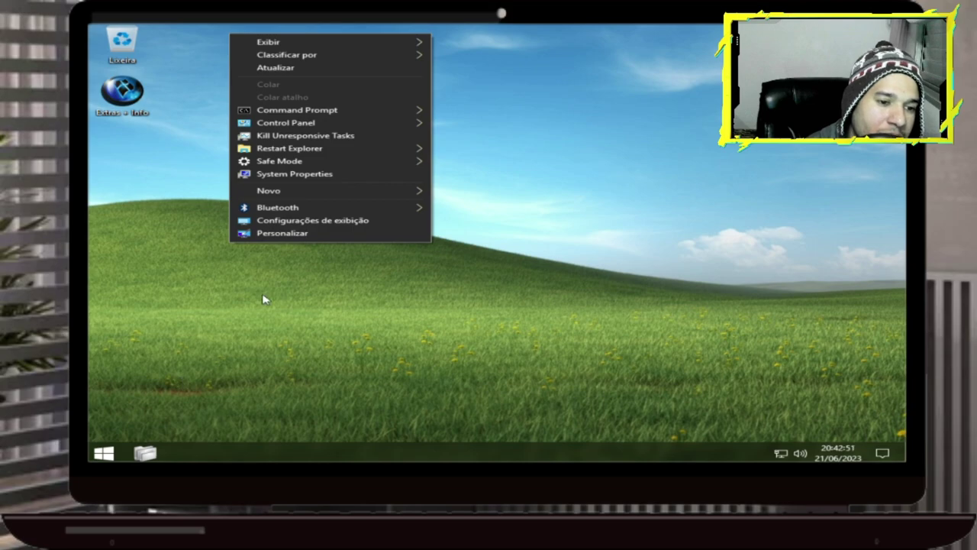
mouse_move(415, 210)
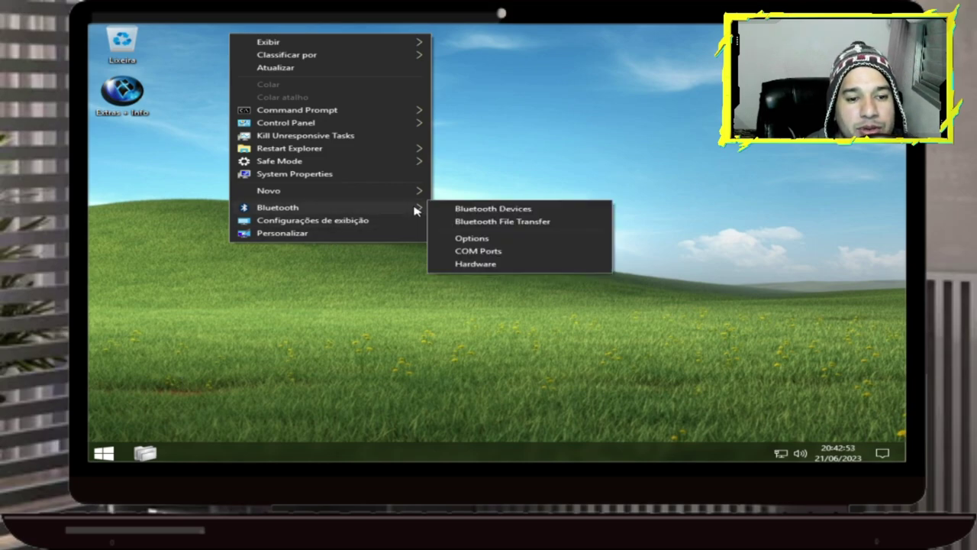
mouse_move(419, 153)
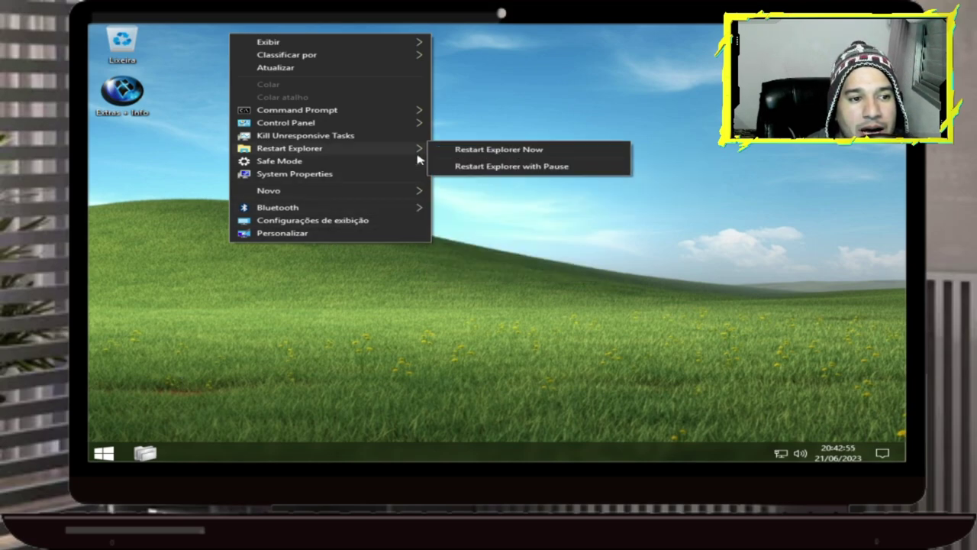
mouse_move(419, 130)
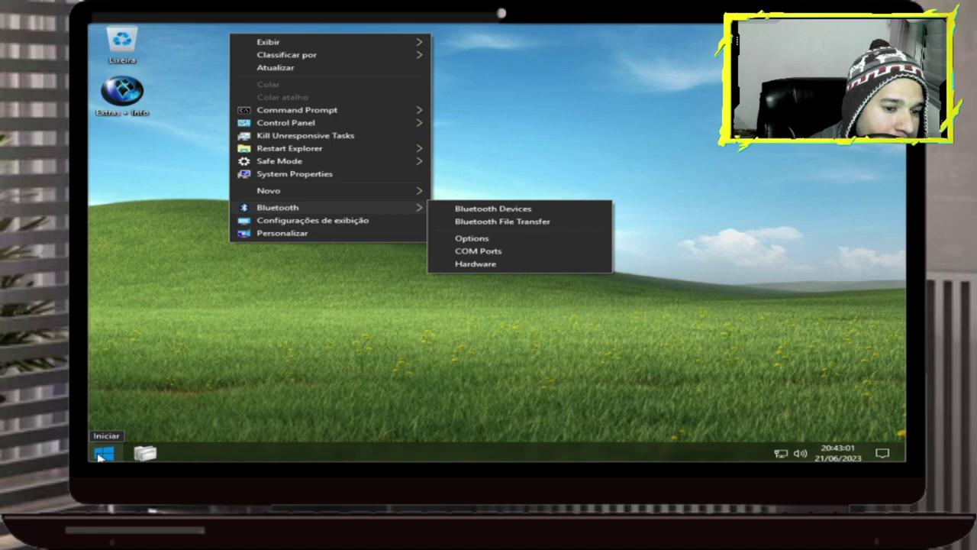
left_click(100, 455)
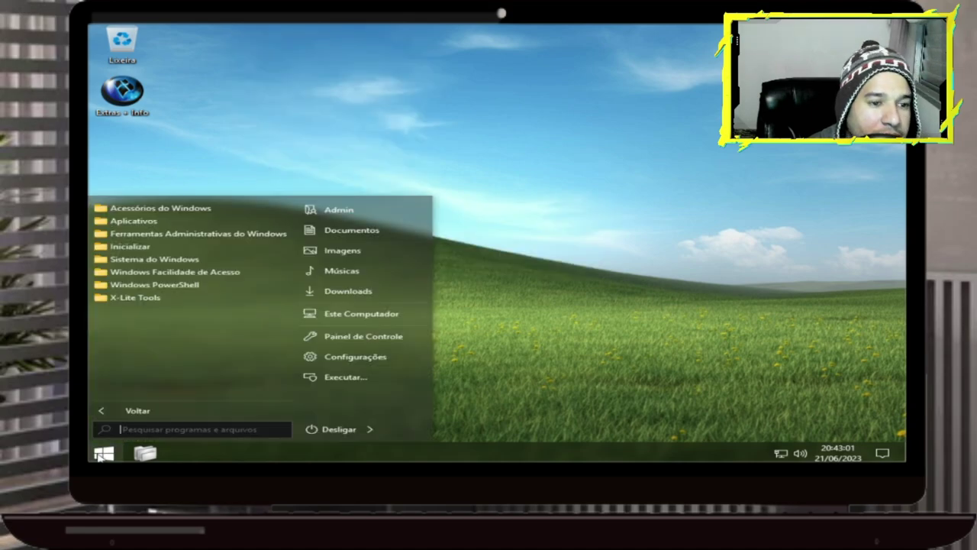
Step: Open the desktop personalization settings and look over the background options
right_click(502, 296)
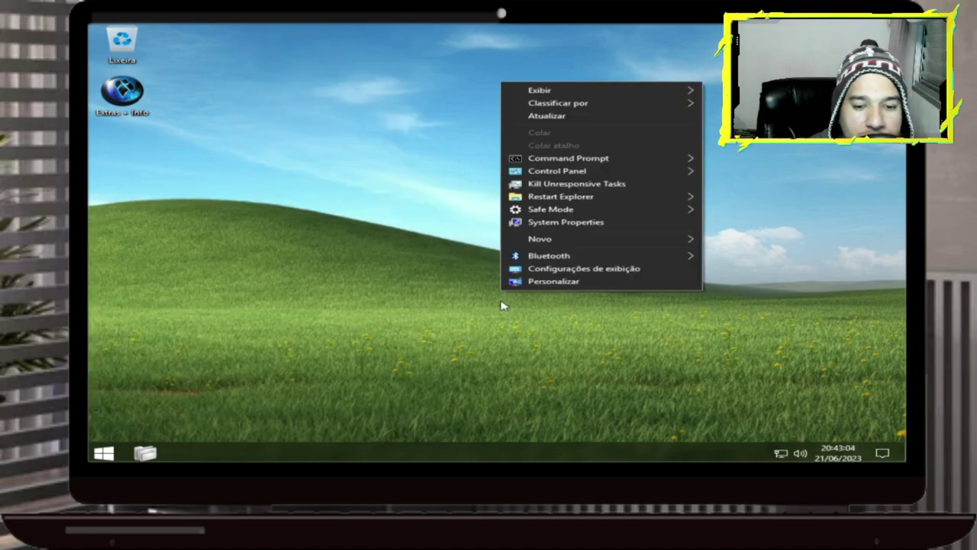
left_click(571, 283)
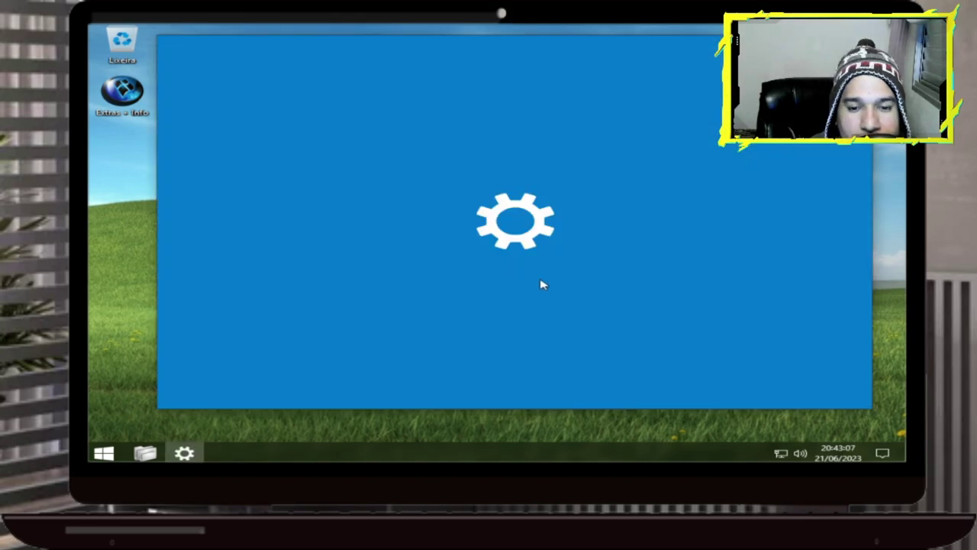
scroll(693, 305, "down", 3)
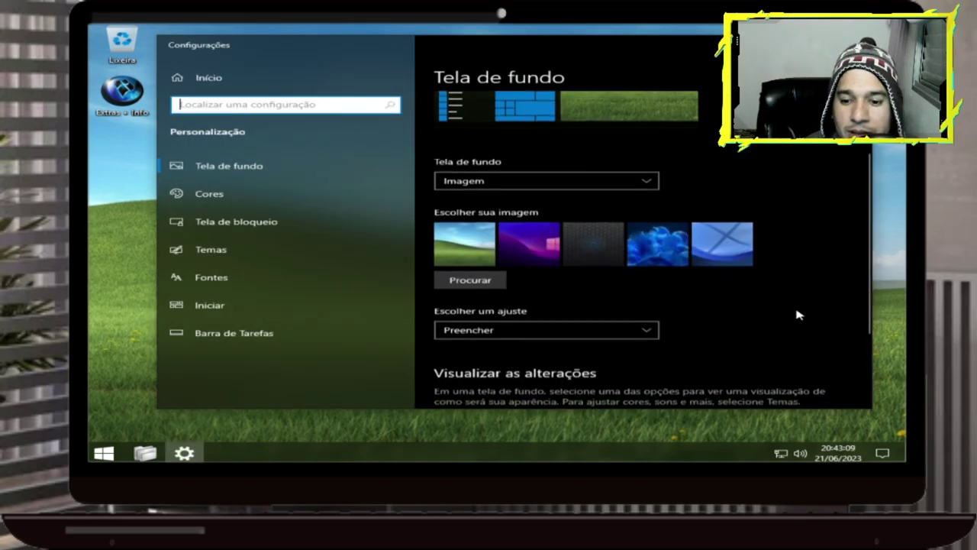
scroll(689, 311, "down", 1)
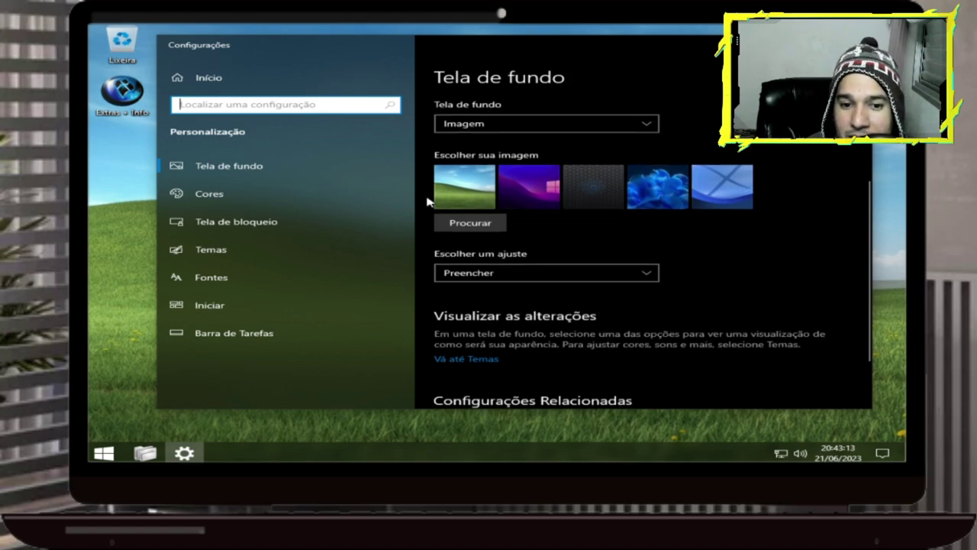
Step: Set the desktop background to img3.jpg from the Wallpaper folder inside Optional
left_click(489, 222)
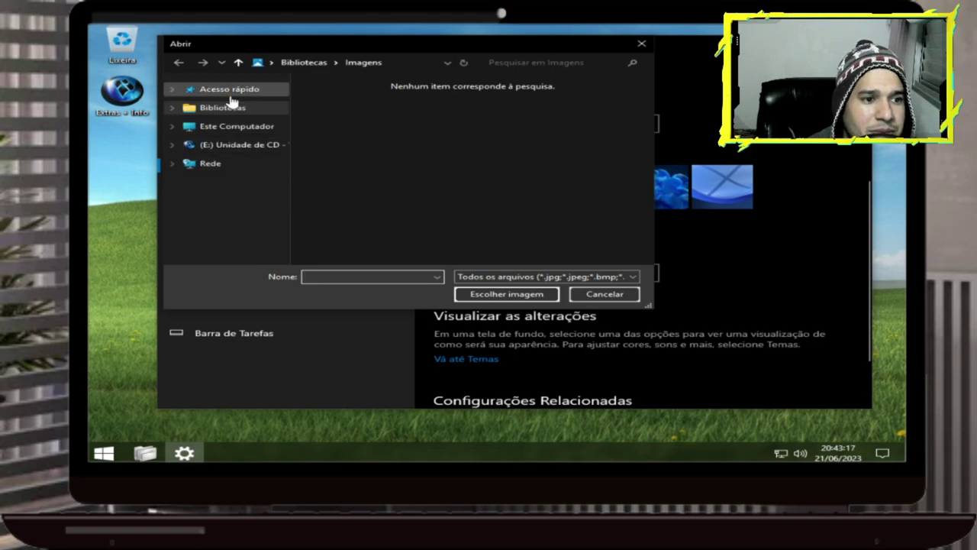
left_click(200, 126)
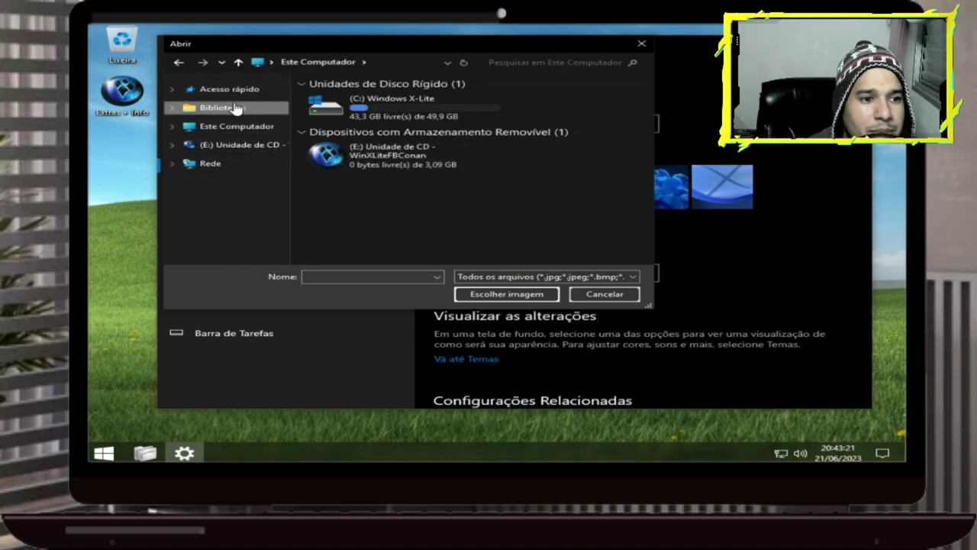
left_click(209, 107)
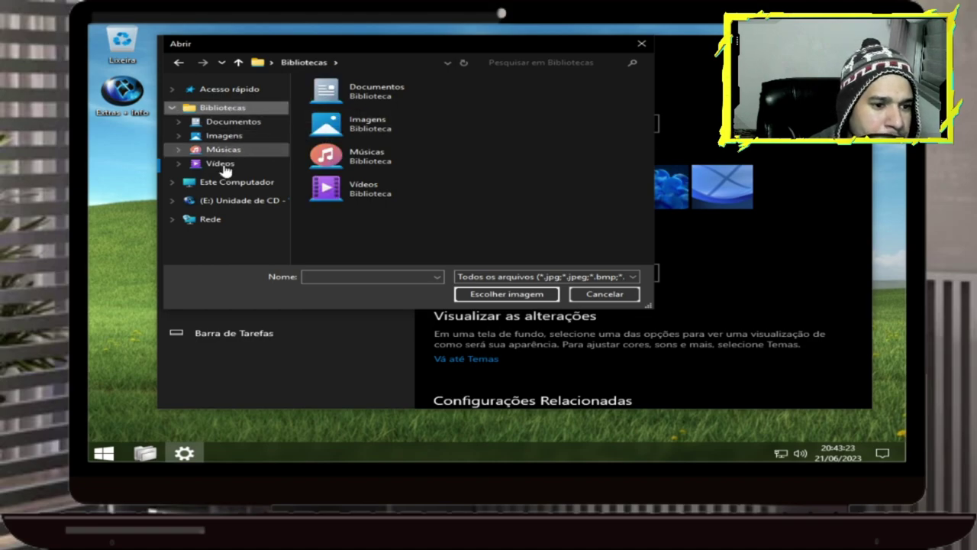
left_click(173, 89)
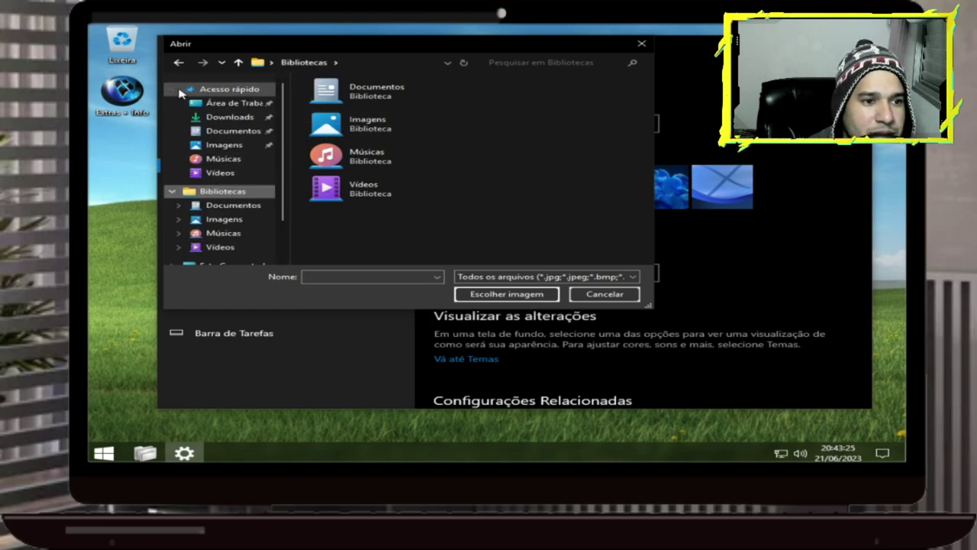
left_click(242, 105)
double_click(369, 99)
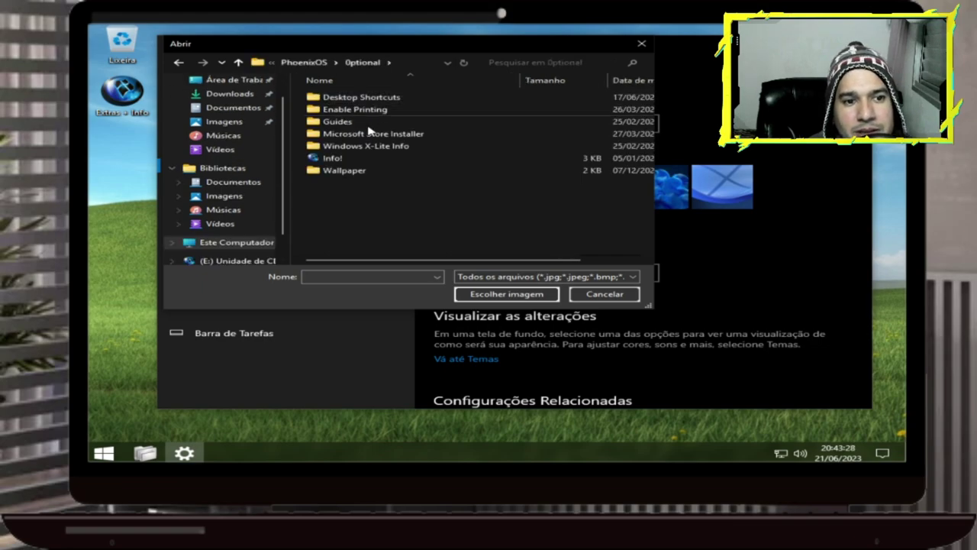
double_click(343, 171)
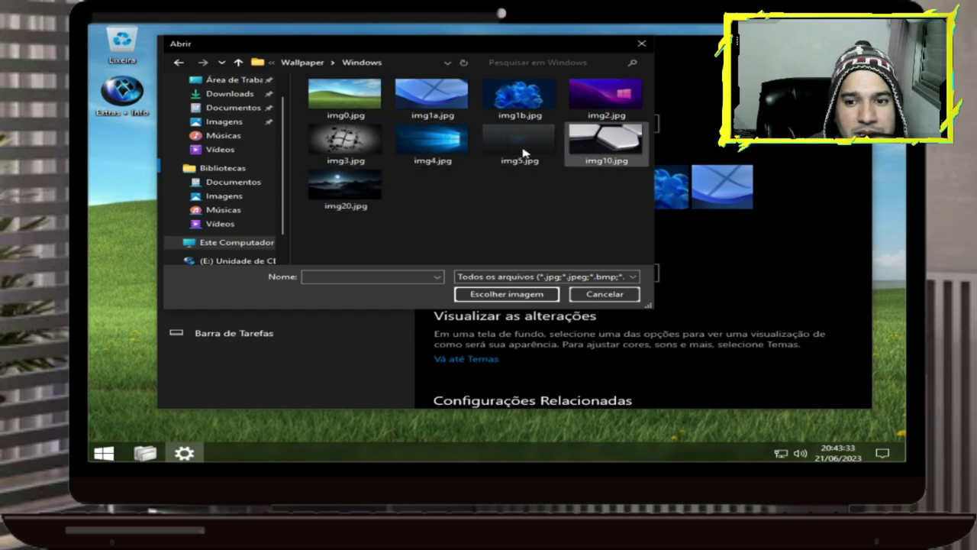
left_click(340, 157)
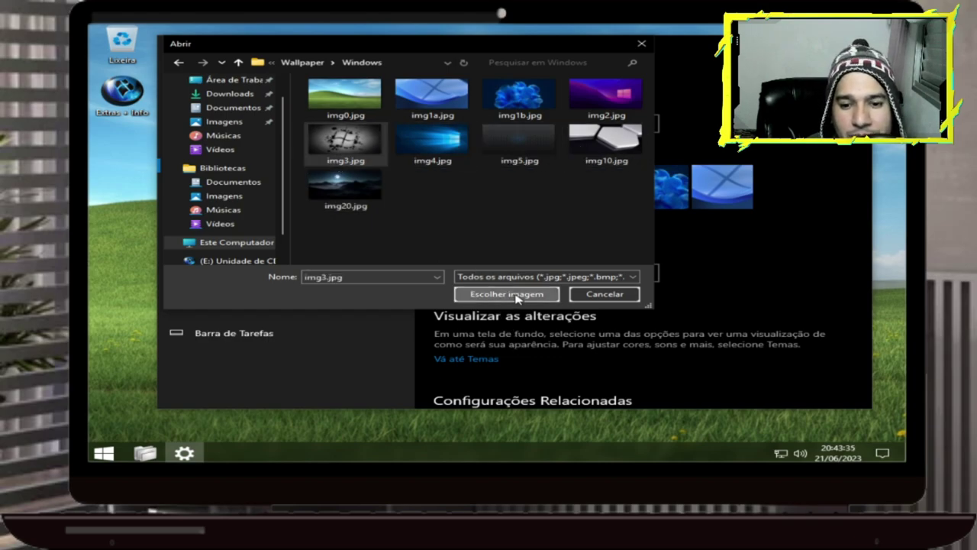
left_click(507, 296)
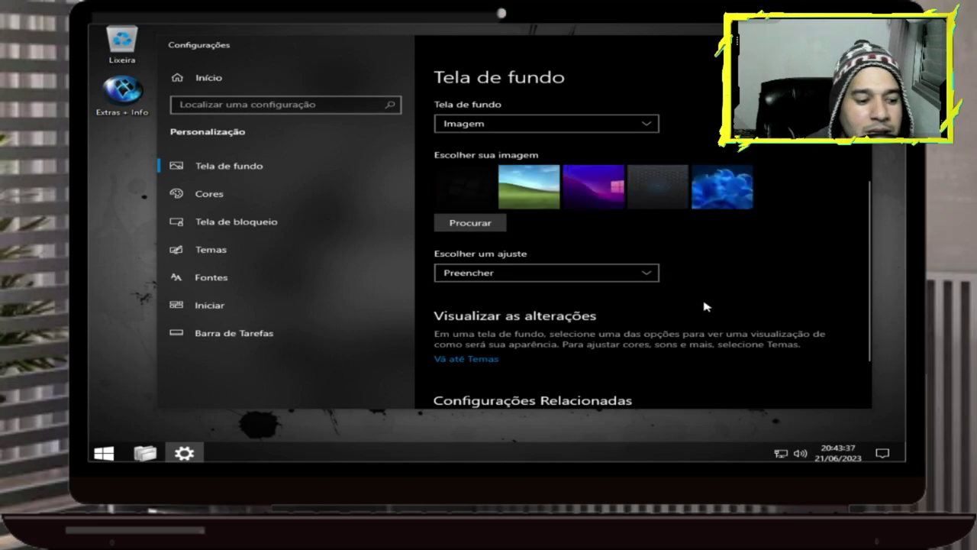
Step: Apply the Dark Crystal Black theme from the installed themes
scroll(704, 303, "down", 2)
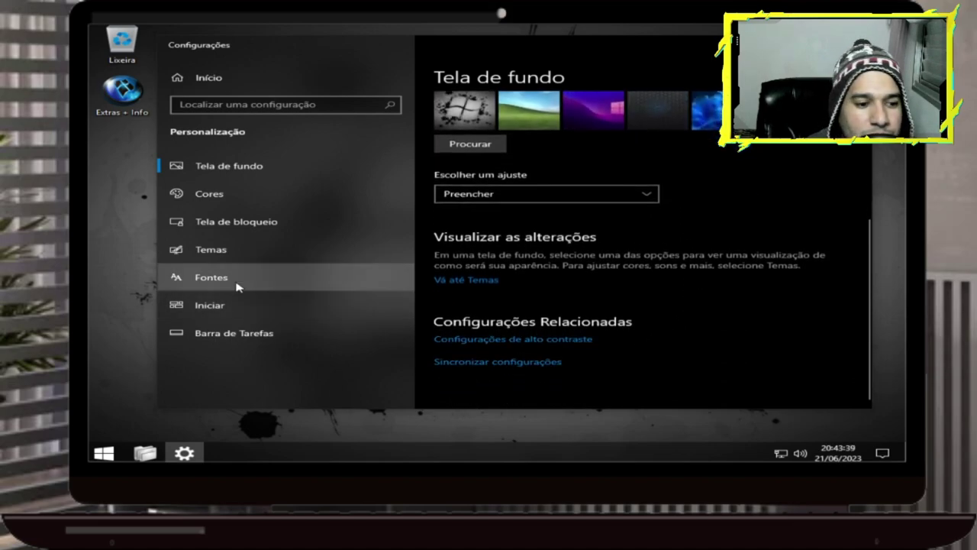
left_click(232, 249)
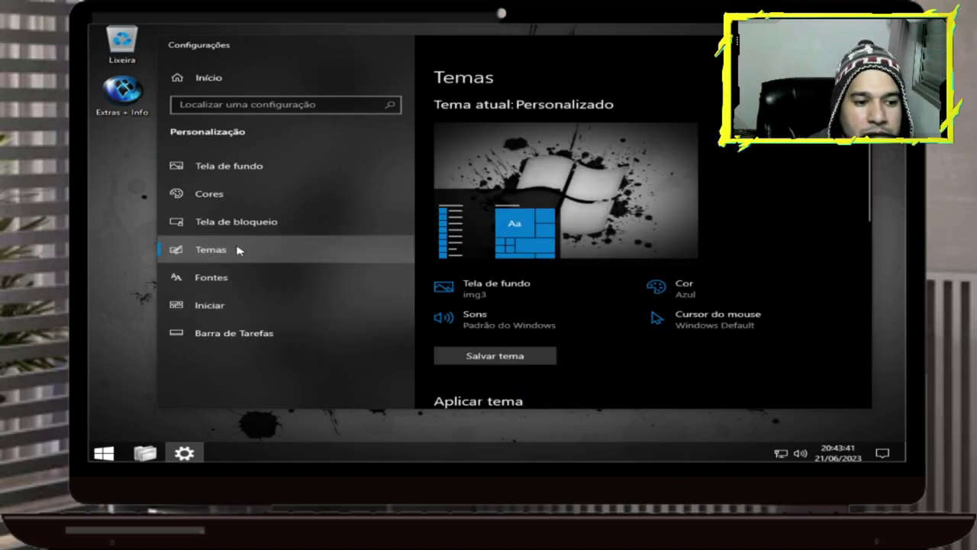
scroll(672, 336, "down", 3)
scroll(697, 352, "down", 2)
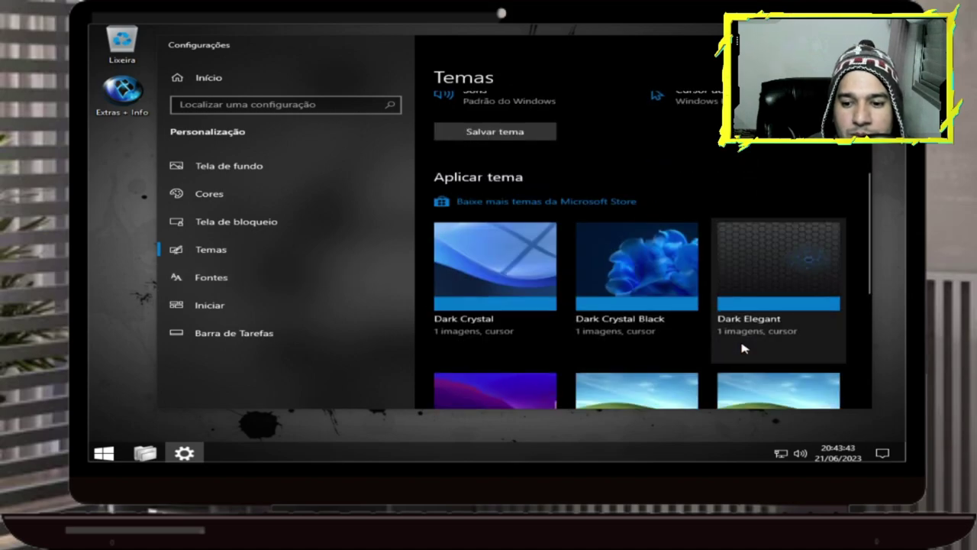
left_click(118, 42)
left_click(668, 230)
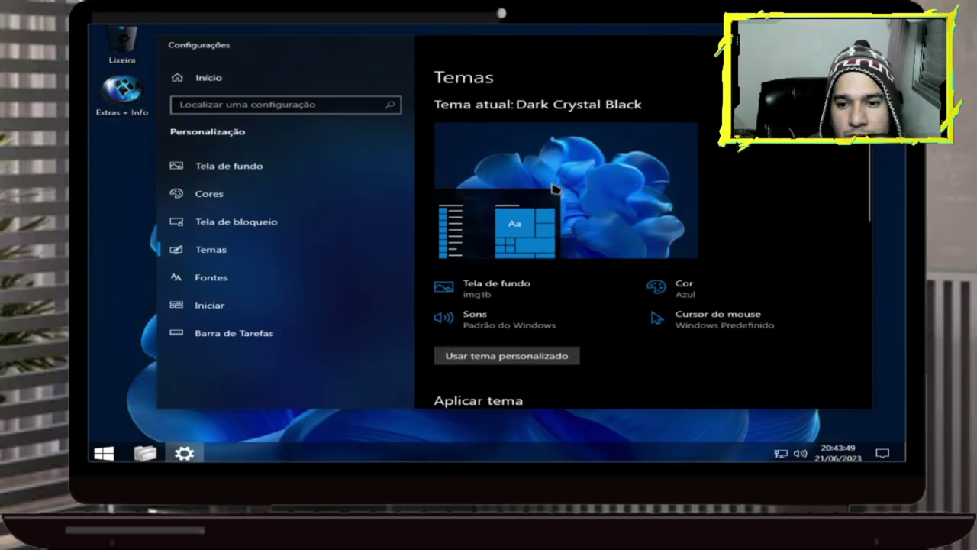
Step: Try out the Dark Crystal theme and the Dark Elegant theme from the installed themes
scroll(622, 237, "down", 3)
left_click(507, 229)
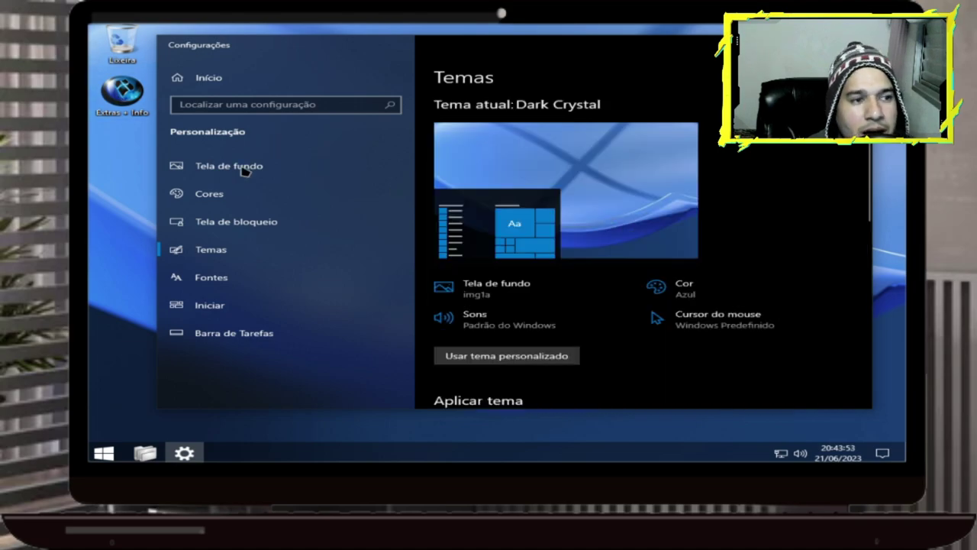
scroll(658, 263, "down", 1)
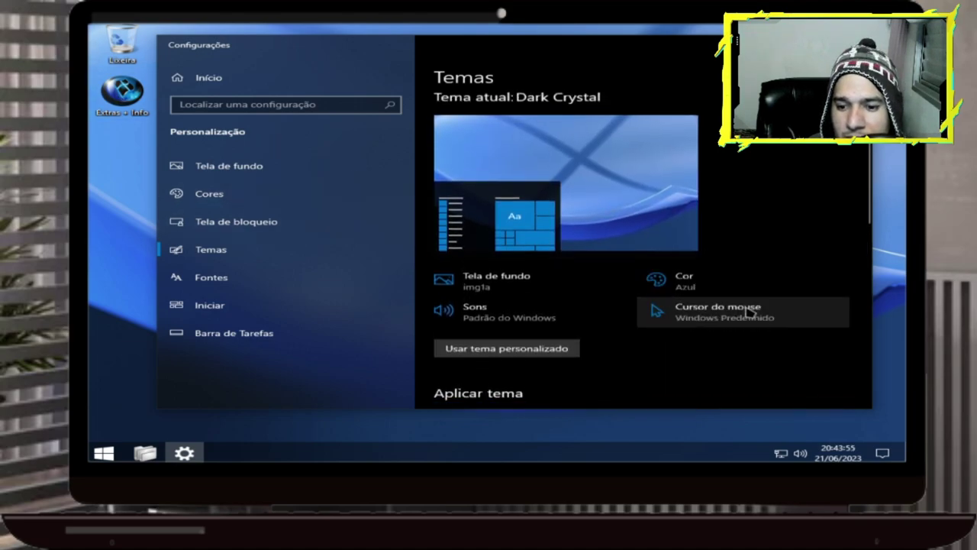
scroll(745, 305, "down", 3)
scroll(763, 314, "up", 2)
scroll(771, 321, "down", 1)
left_click(791, 359)
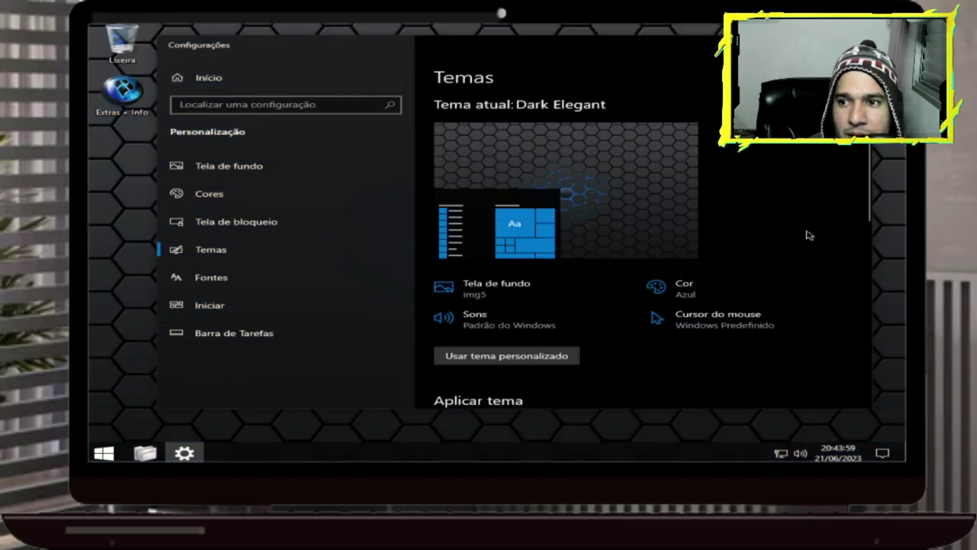
Step: Try out the Windows (dark classic) theme and the Windows (dark neo) theme
scroll(809, 242, "down", 5)
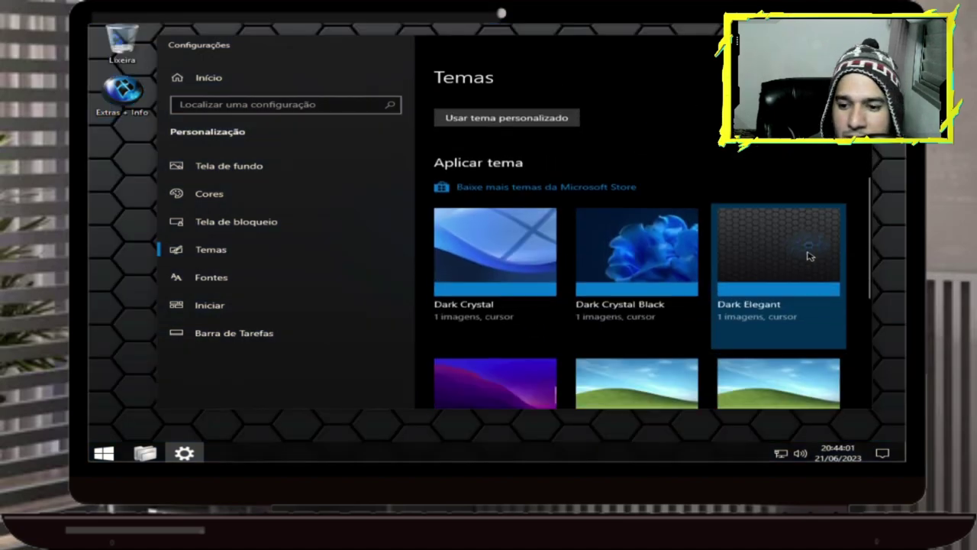
left_click(756, 206)
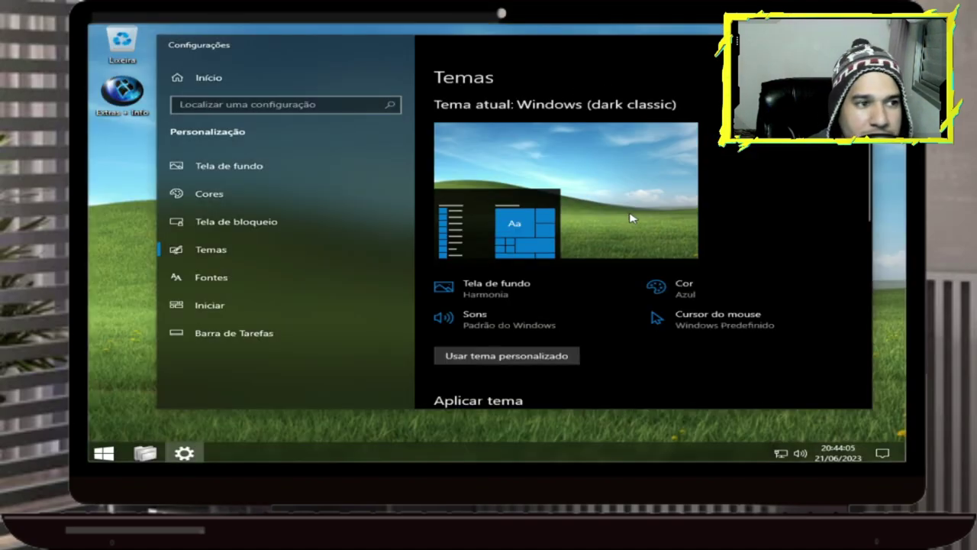
scroll(650, 231, "down", 8)
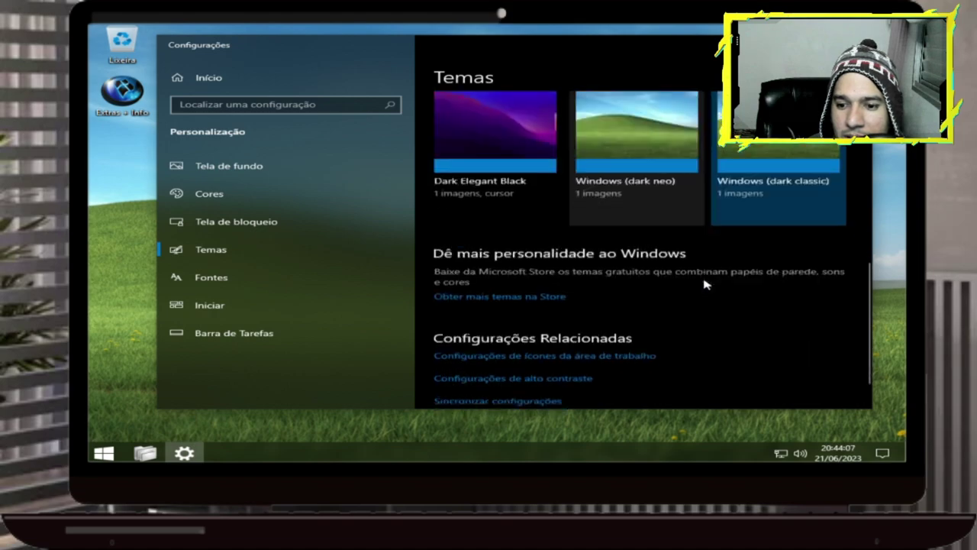
left_click(632, 101)
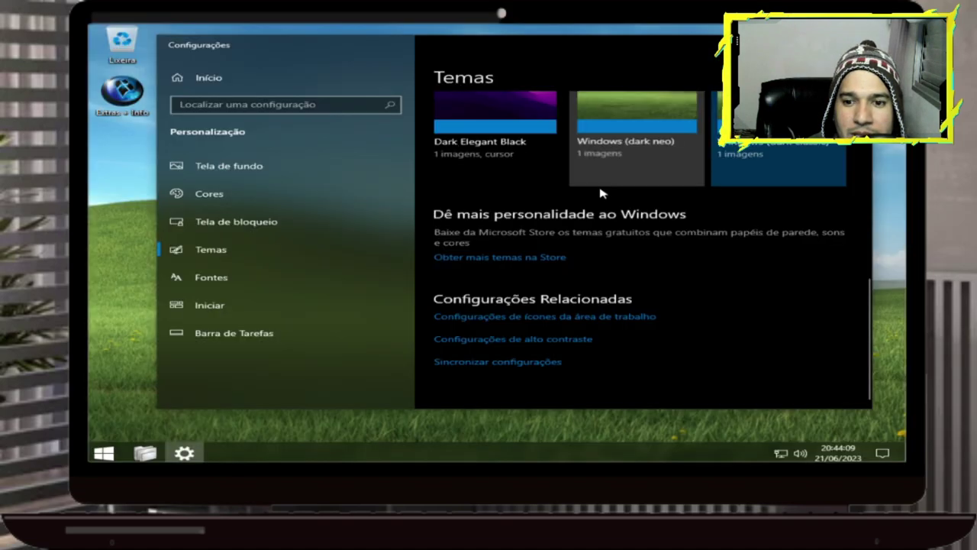
Step: Apply the Dark Elegant Black theme and close the settings window
scroll(528, 312, "down", 8)
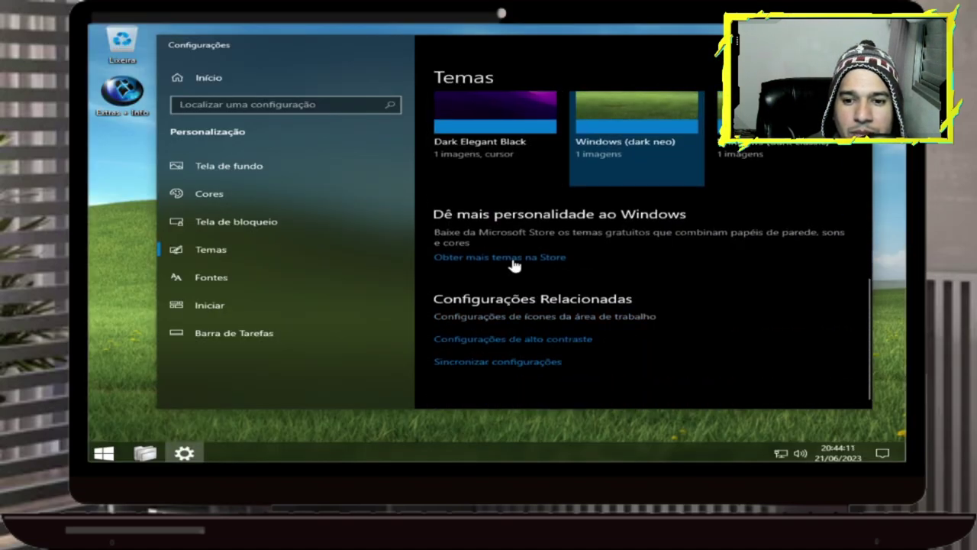
left_click(480, 125)
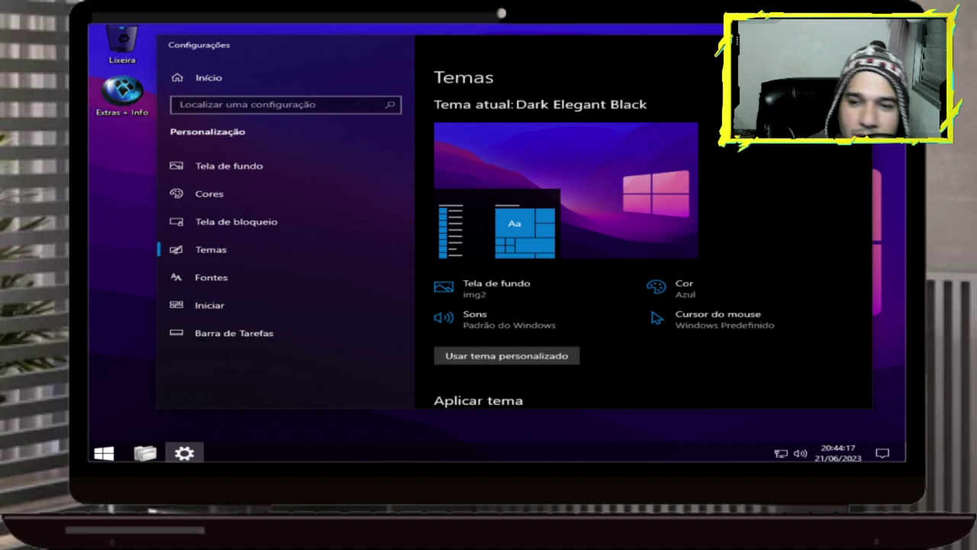
key("alt+F4")
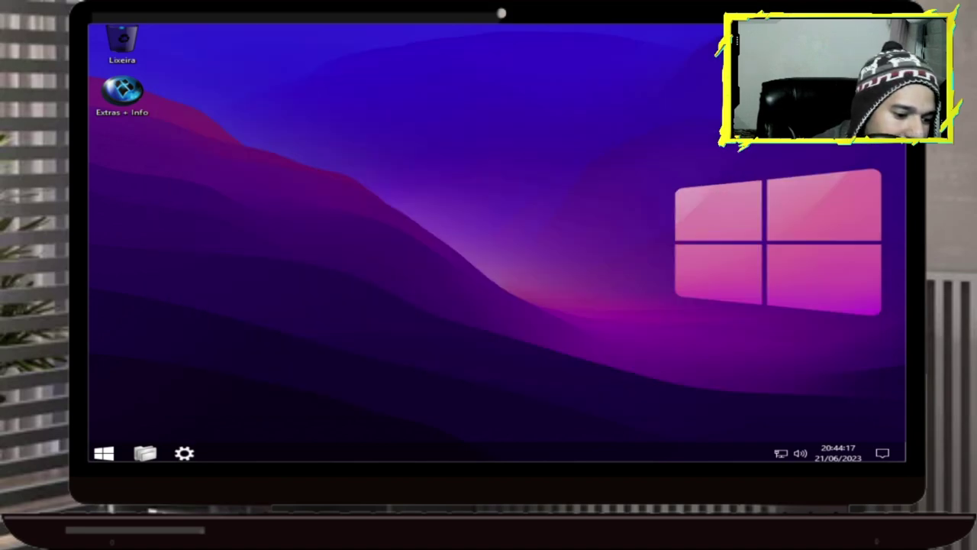
Step: Open the StartIsBack appearance settings and choose the first round Windows orb as the Start button
left_click(93, 456)
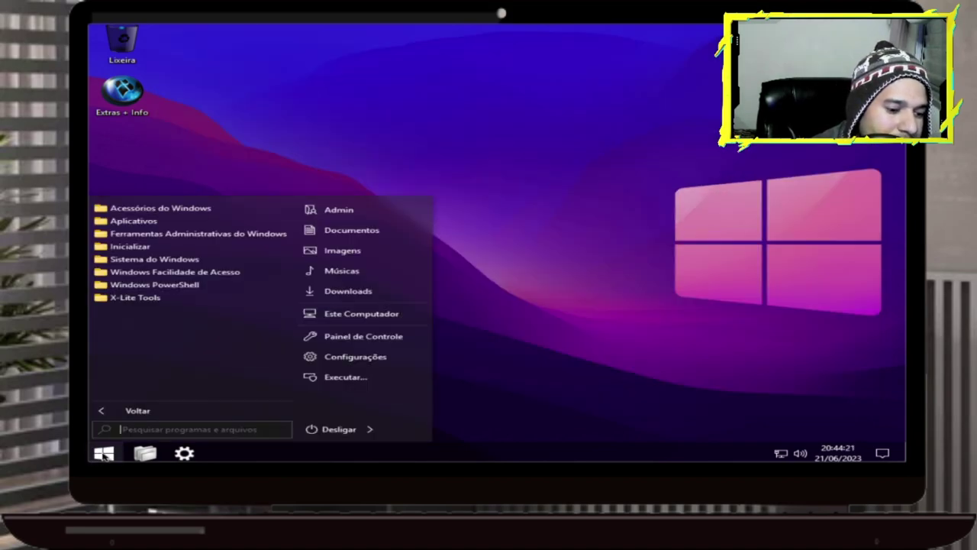
left_click(104, 456)
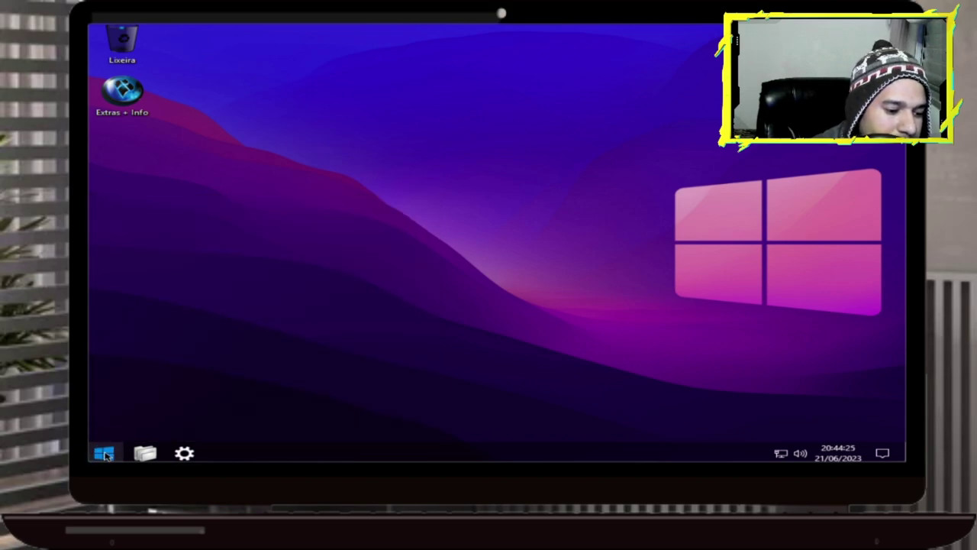
right_click(92, 453)
left_click(191, 409)
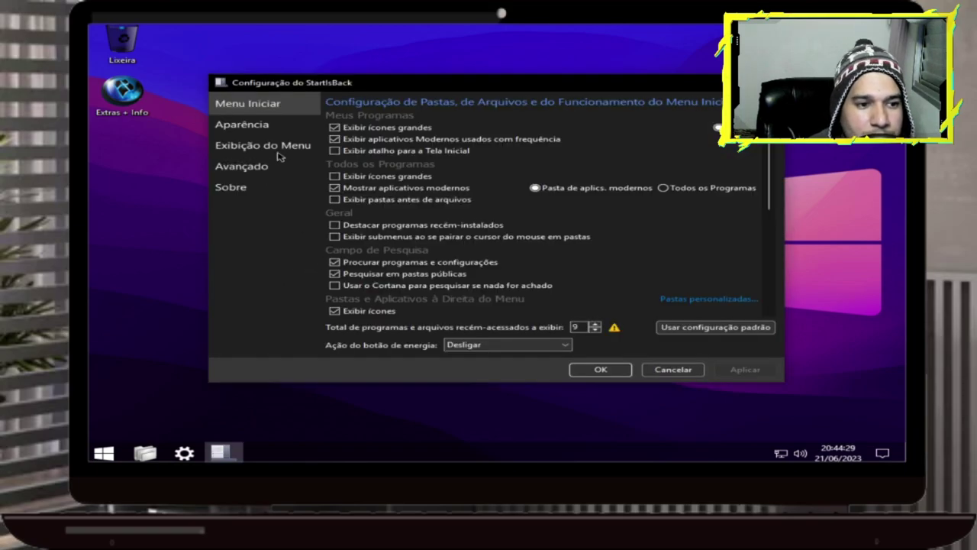
left_click(263, 147)
left_click(251, 132)
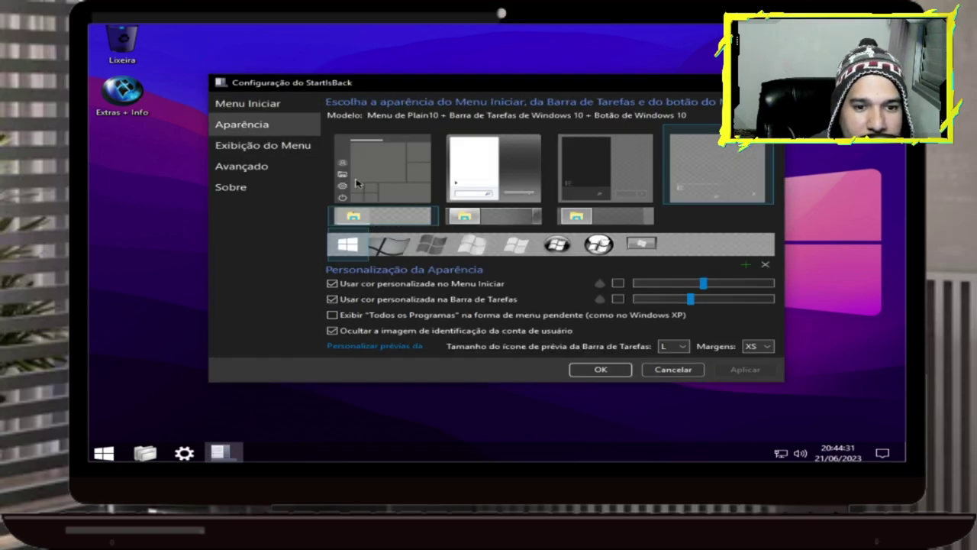
left_click(560, 244)
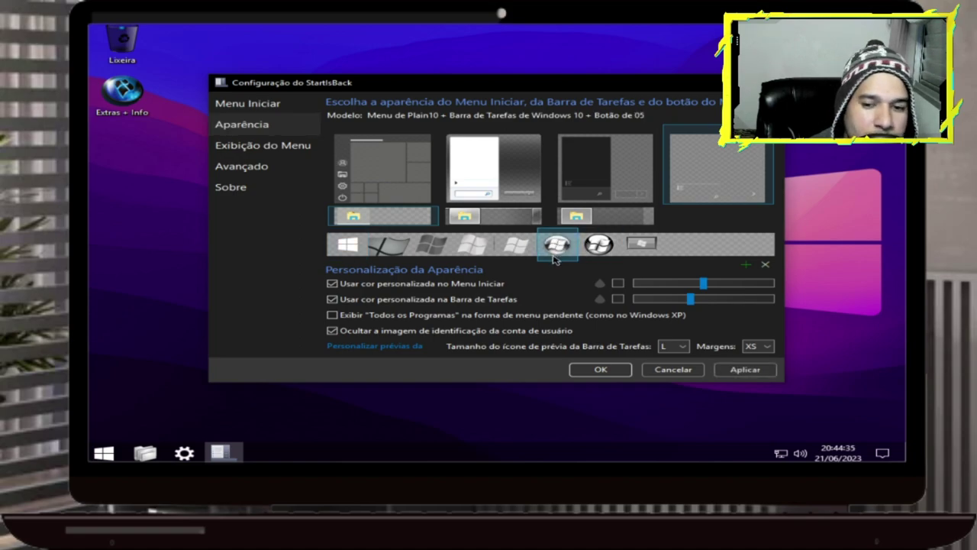
Step: Turn off the Start menu and taskbar blur, set the taskbar's custom color opacity to 0%, and apply the changes
left_click(600, 283)
left_click(603, 304)
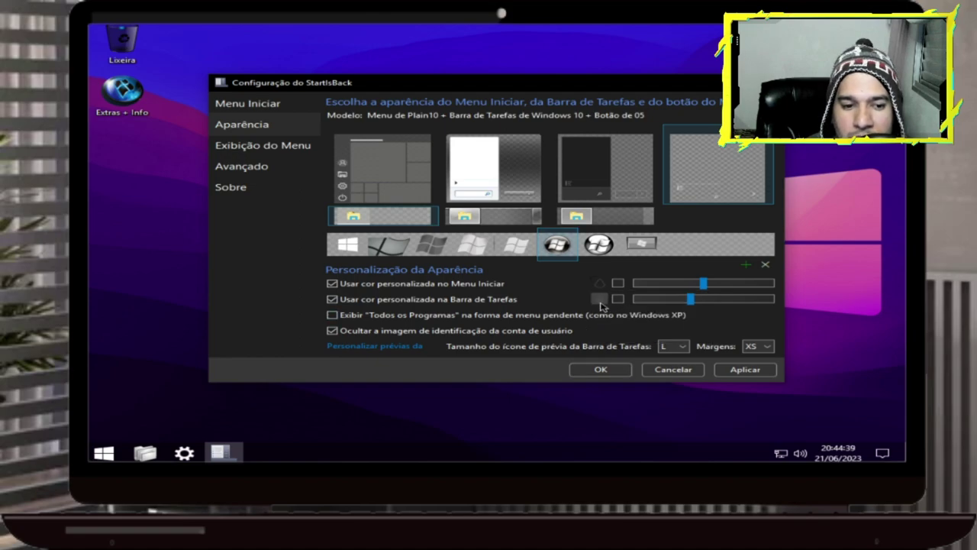
left_click(113, 455)
left_click(113, 455)
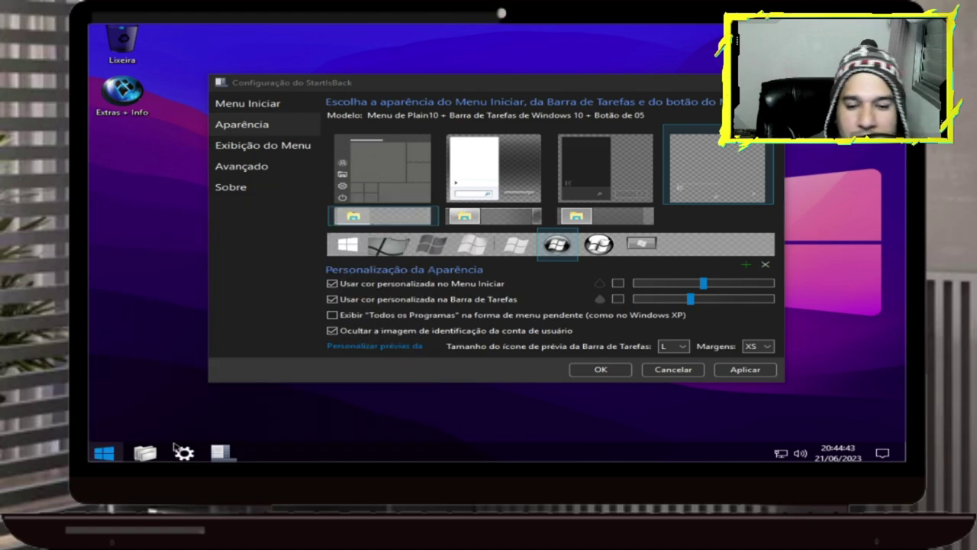
left_click(600, 298)
left_click(602, 313)
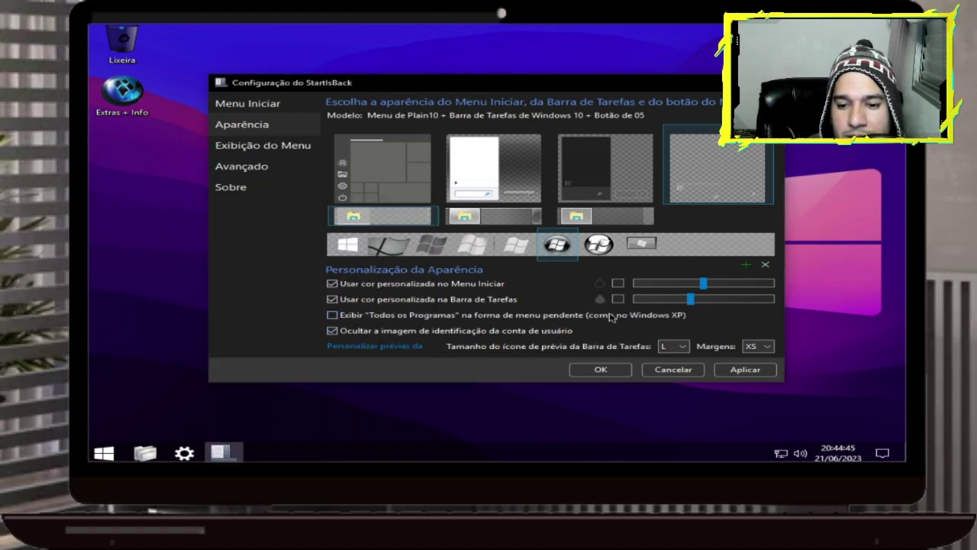
left_click_drag(690, 303, 635, 305)
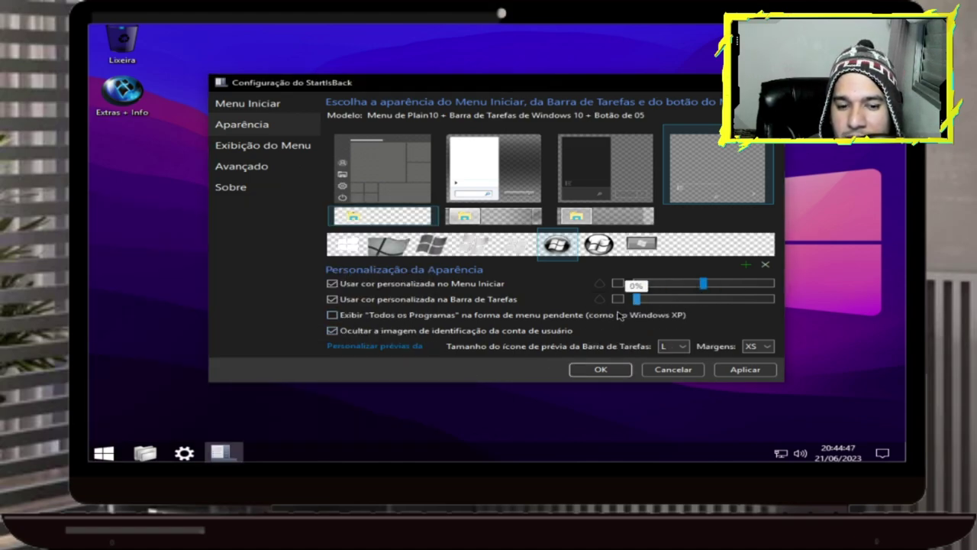
left_click(741, 371)
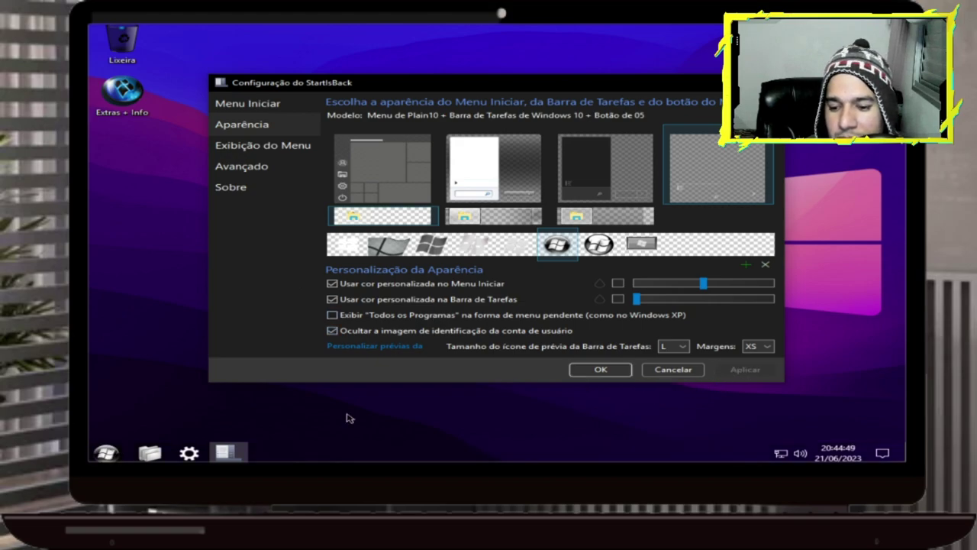
Step: Check the Start menu, enable showing Todos os Programas as a Windows XP-style fly-out menu, and save the StartIsBack settings
left_click(101, 452)
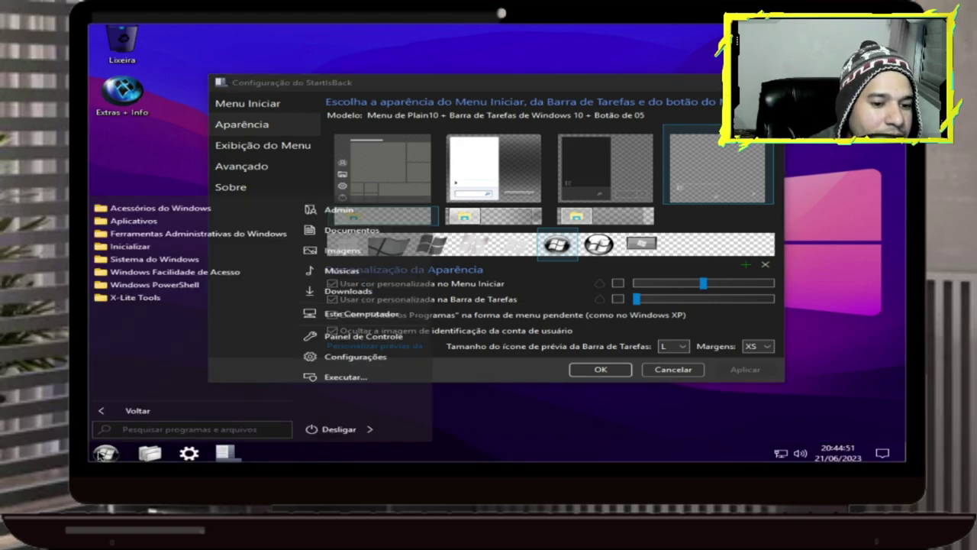
left_click(101, 454)
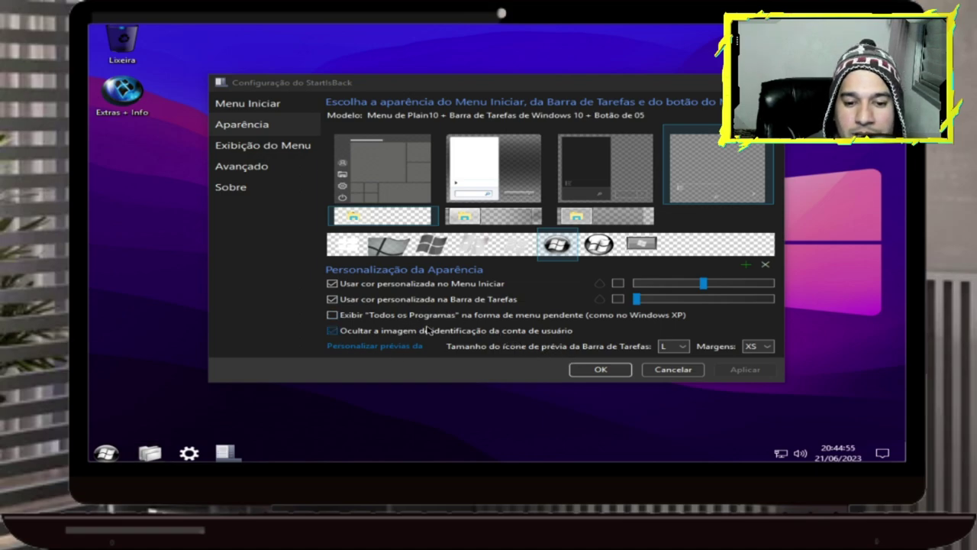
left_click(107, 451)
left_click(107, 450)
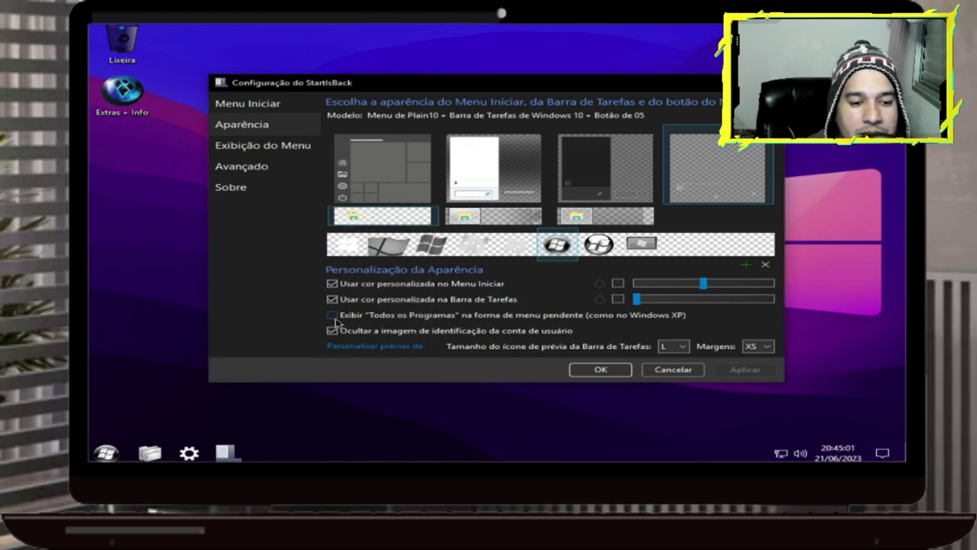
left_click(332, 315)
left_click(733, 370)
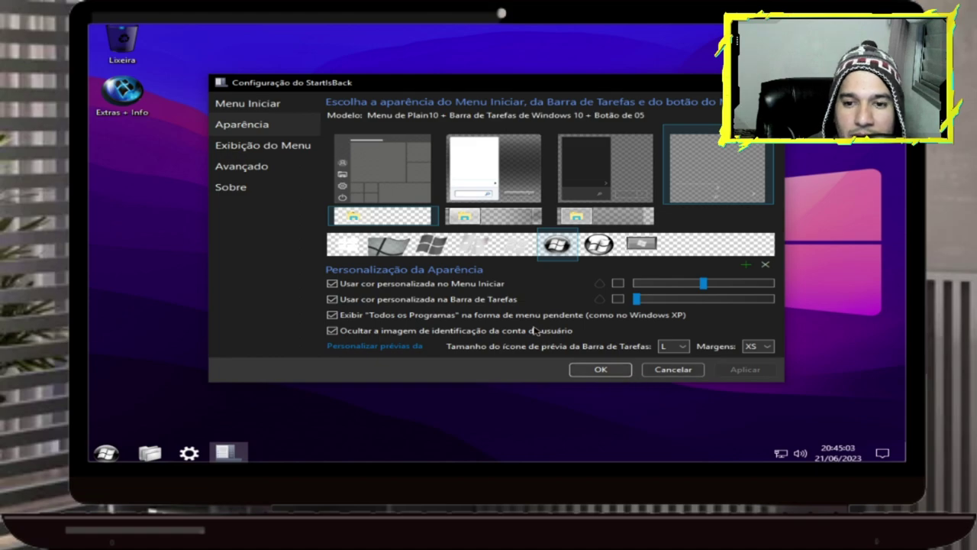
left_click(600, 370)
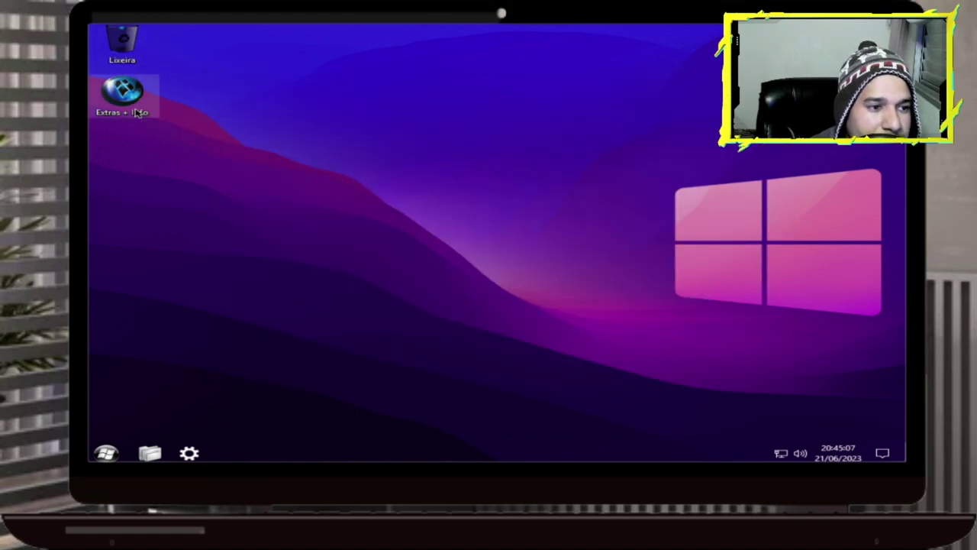
Step: Set the desktop background to img3.jpg from the Wallpaper folder in Extras + Info and show the desktop
double_click(137, 113)
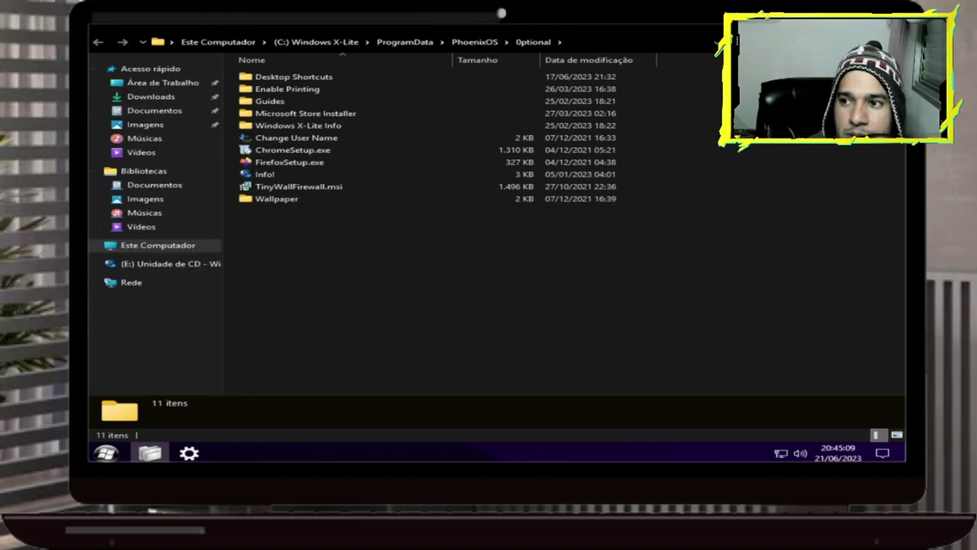
left_click(281, 198)
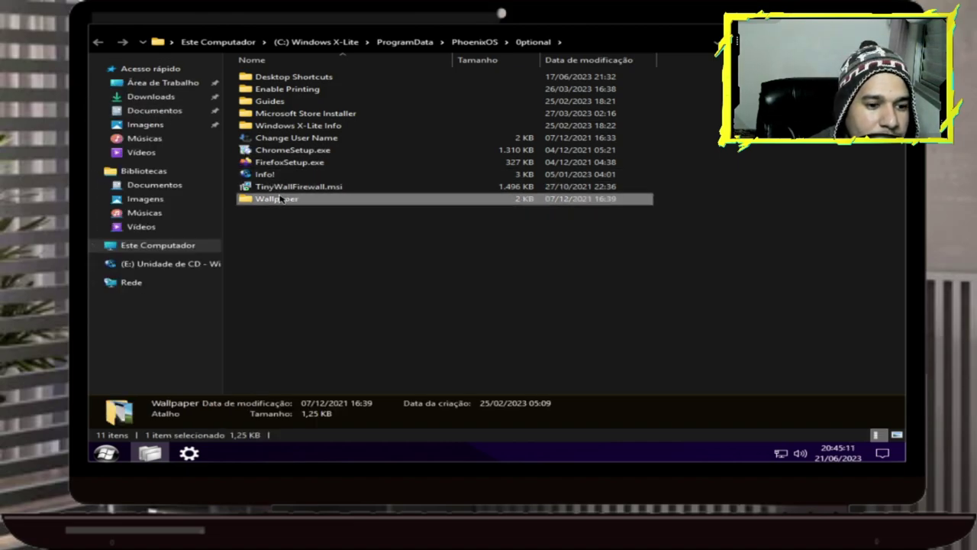
double_click(280, 199)
left_click(319, 169)
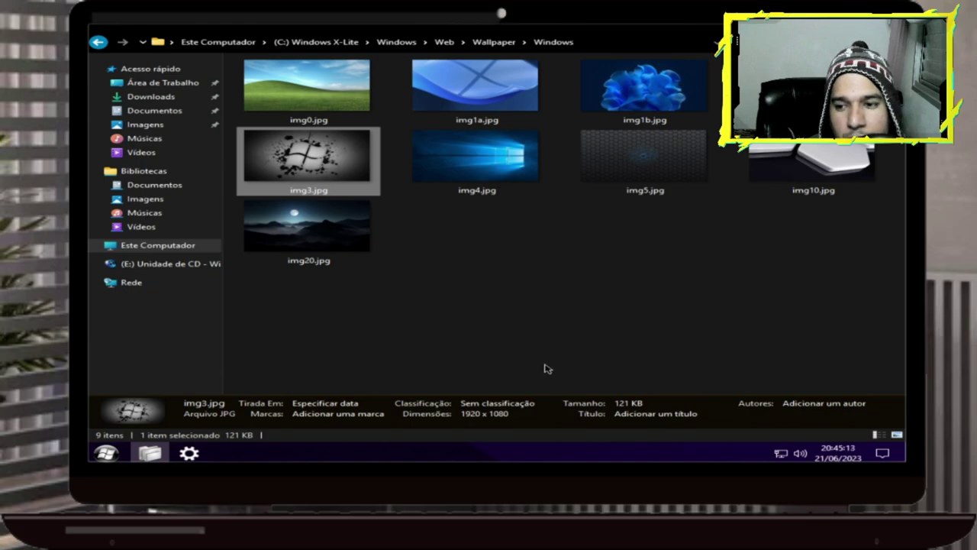
right_click(348, 175)
left_click(457, 195)
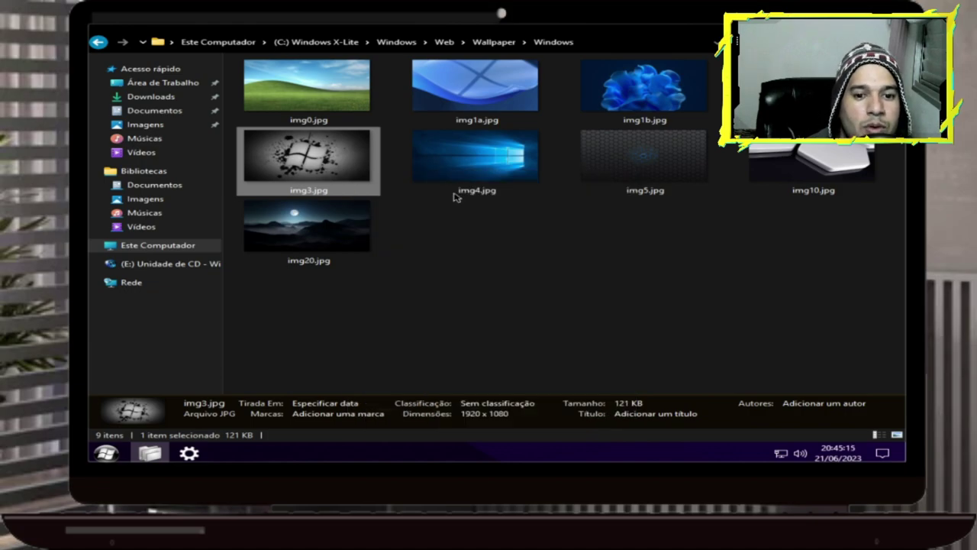
key("super+d")
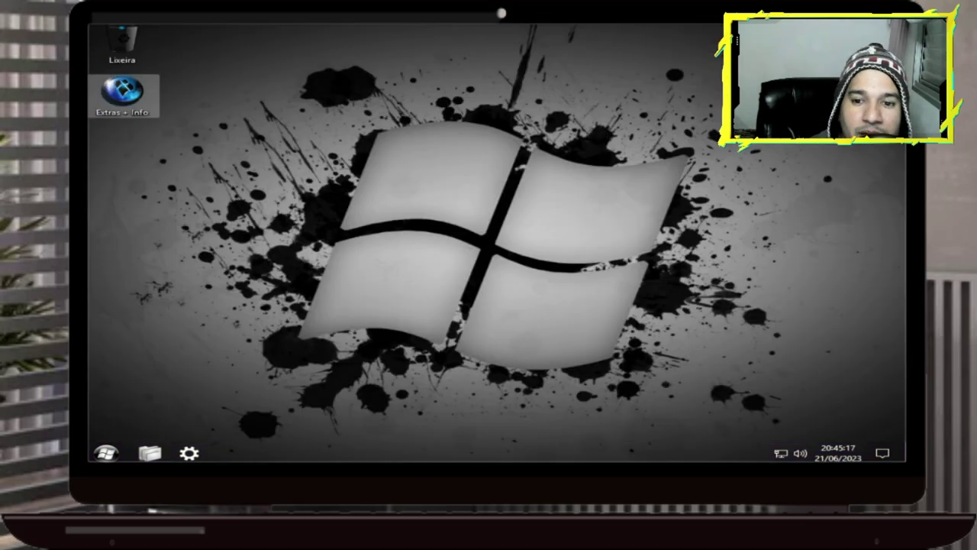
Step: Look over the Start menu and open Programas e Recursos in the Control Panel to view the installed programs
left_click(106, 452)
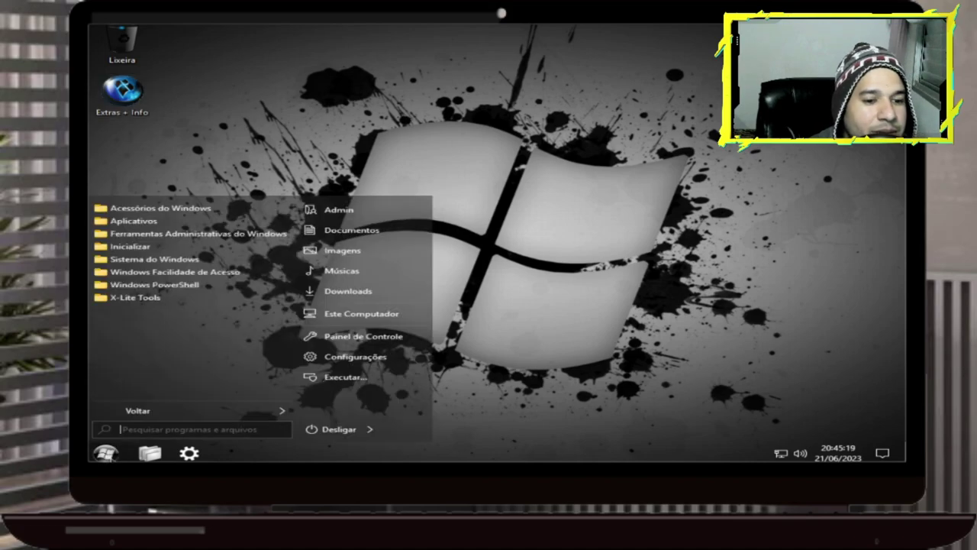
left_click(106, 453)
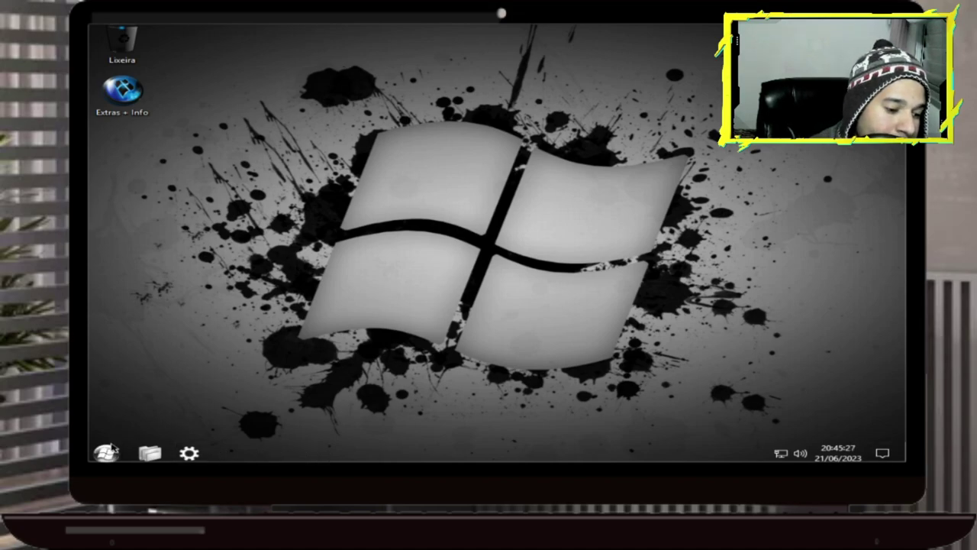
left_click(111, 450)
left_click(113, 455)
left_click(113, 455)
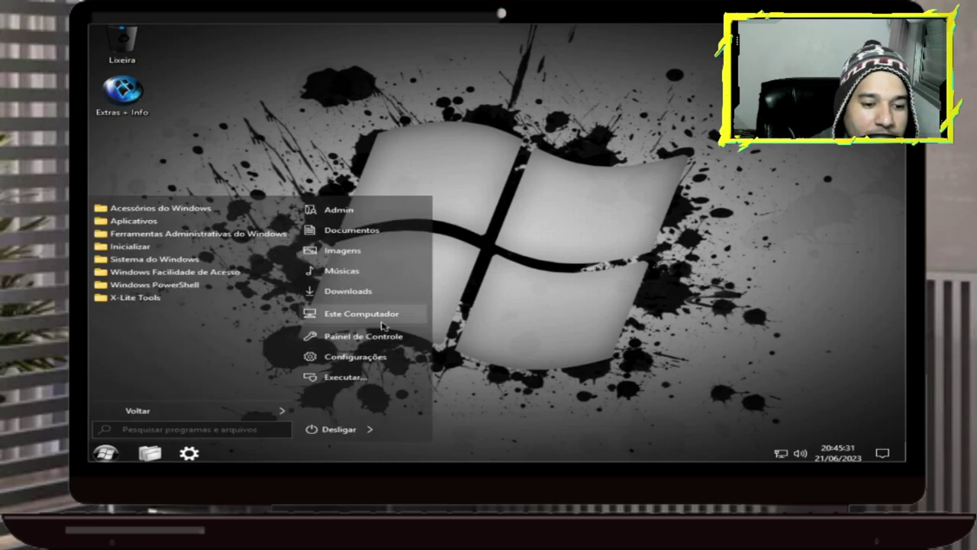
left_click(369, 335)
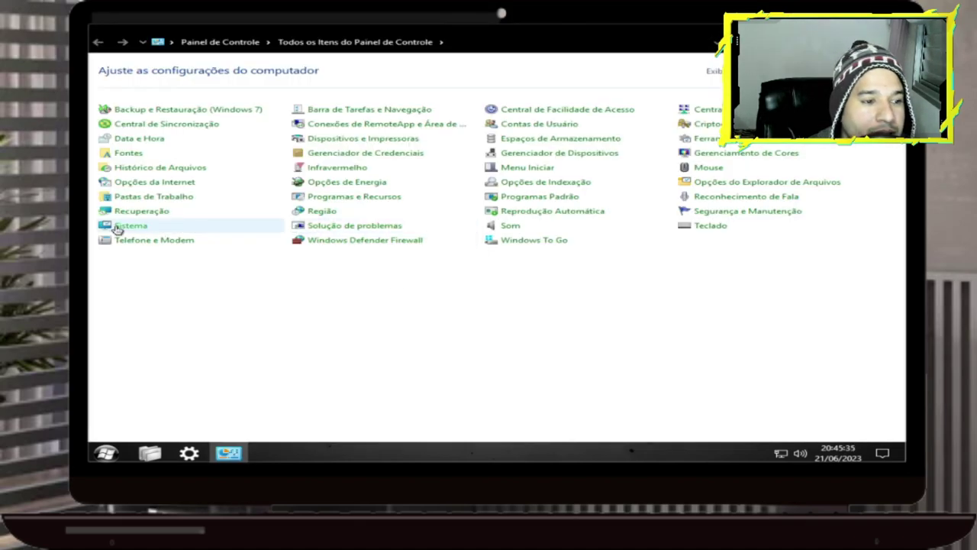
left_click(359, 197)
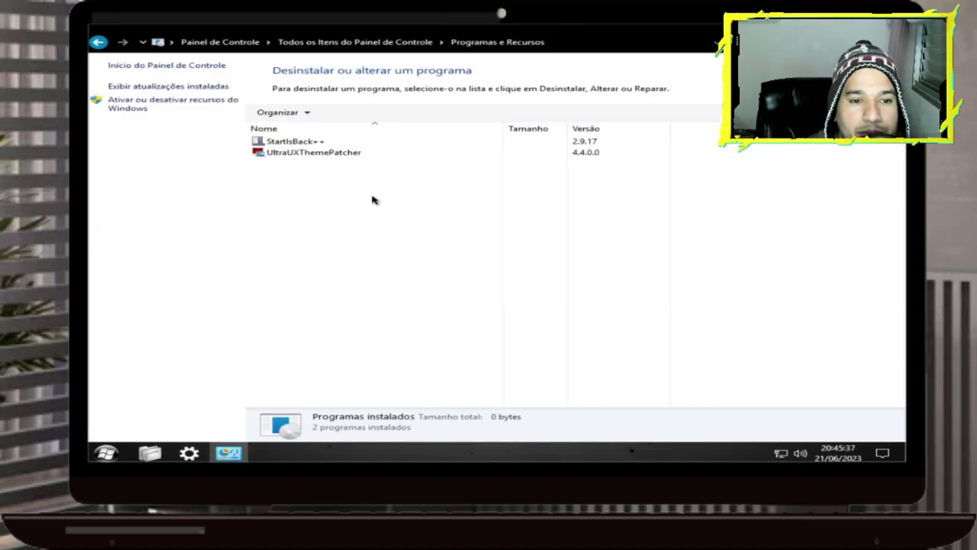
Step: Open the Recursos do Windows list and the Old New Explorer configuration from X-Lite Tools to review their options, and close both
left_click(128, 108)
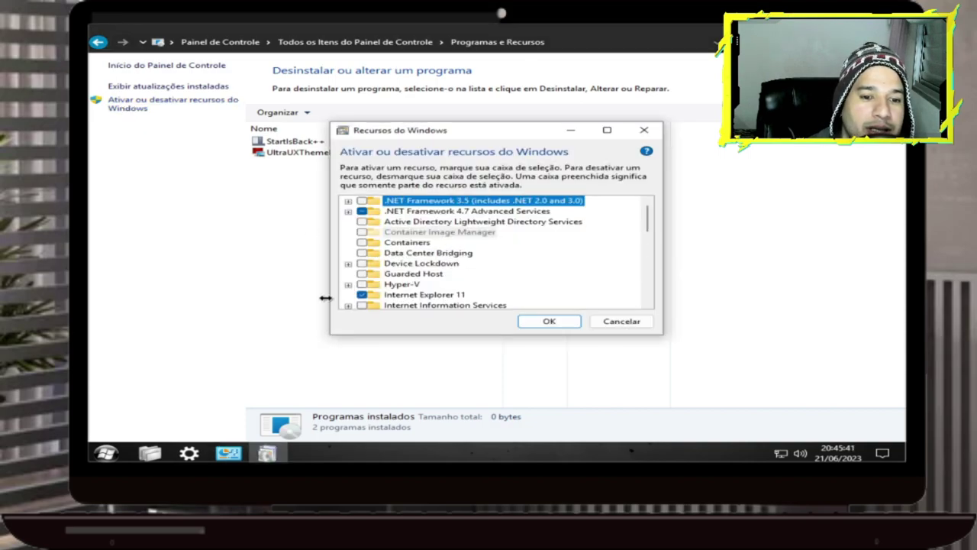
left_click(106, 453)
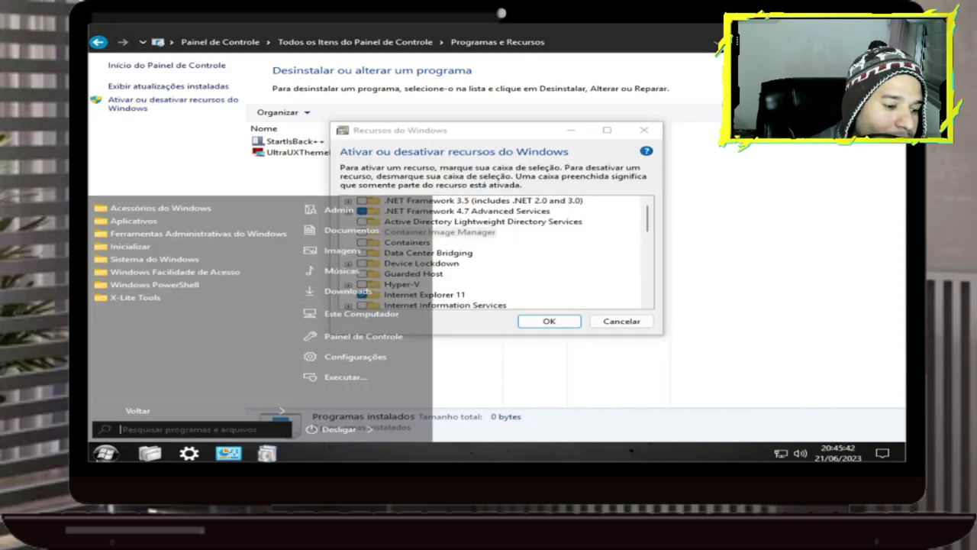
left_click(153, 298)
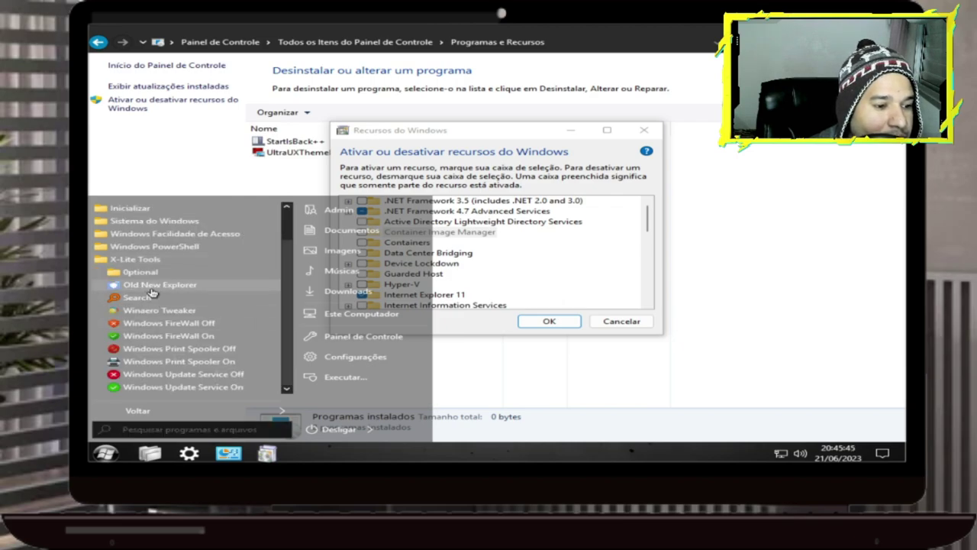
left_click(162, 287)
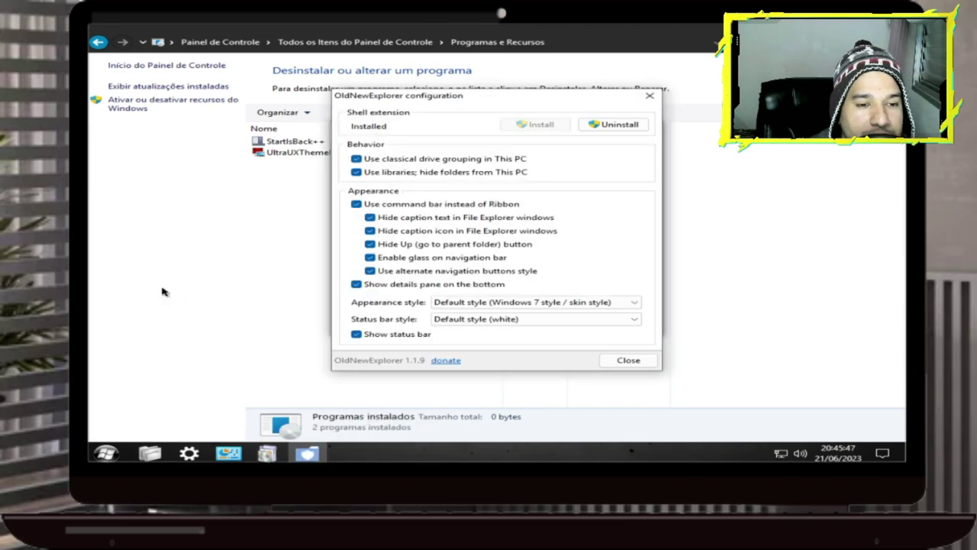
left_click(306, 454)
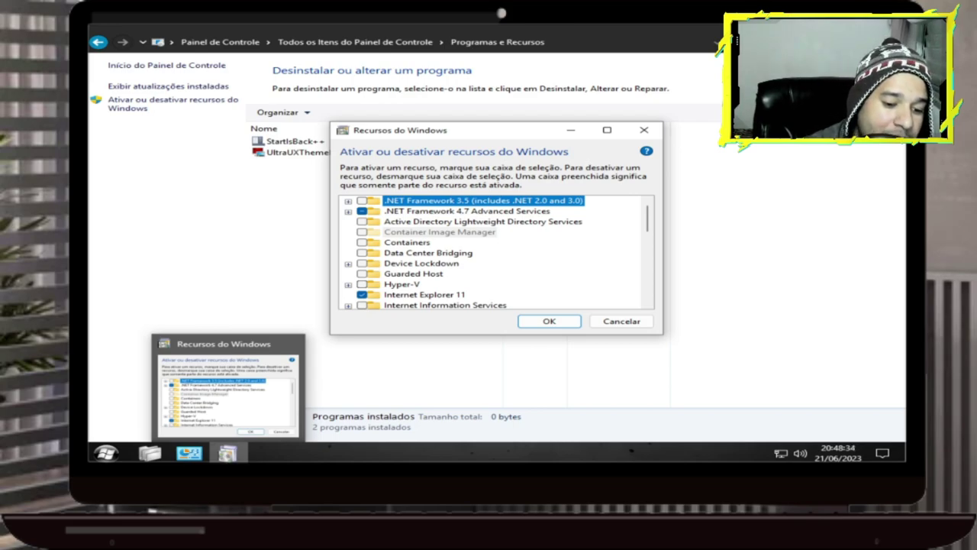
left_click(640, 134)
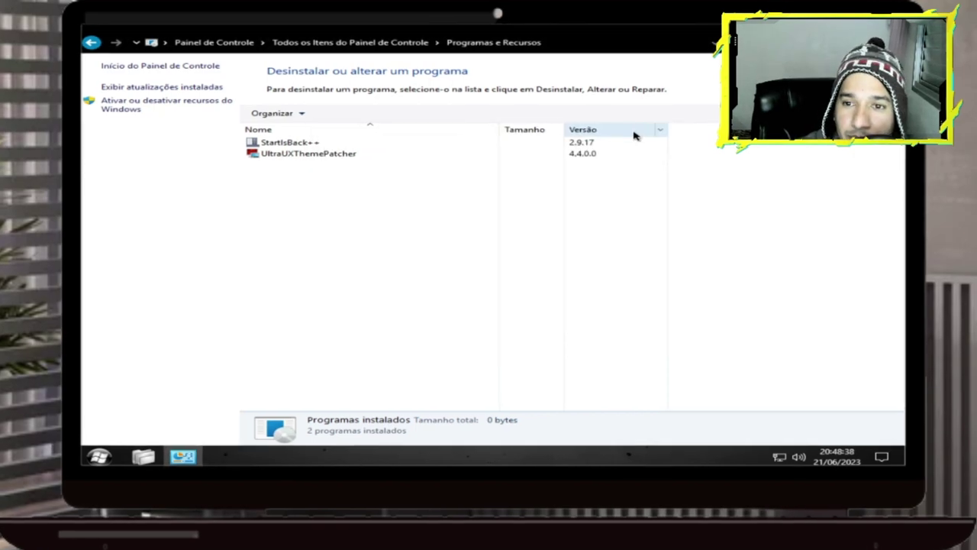